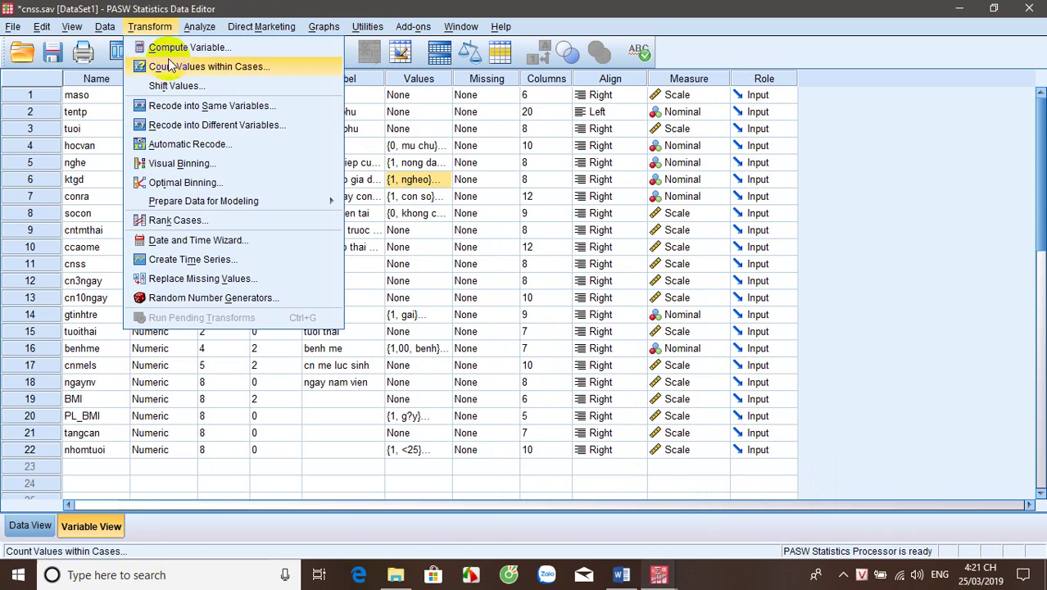
- Set up a Recode into Different Variables from ktgd (kinh te ho gia dinh) to a new output variable named plktgd
left_click(219, 127)
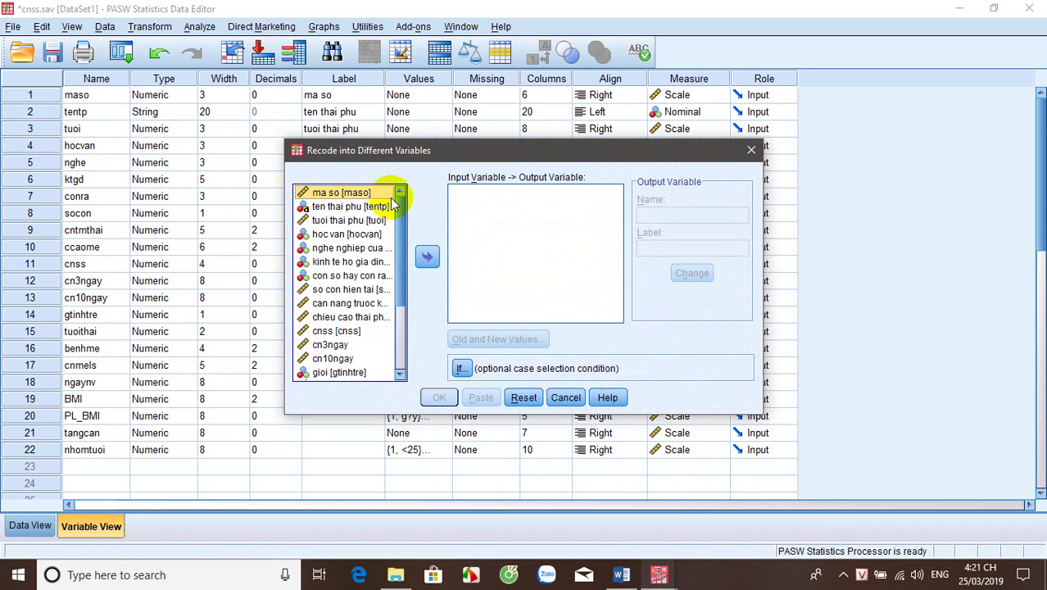
left_click(356, 262)
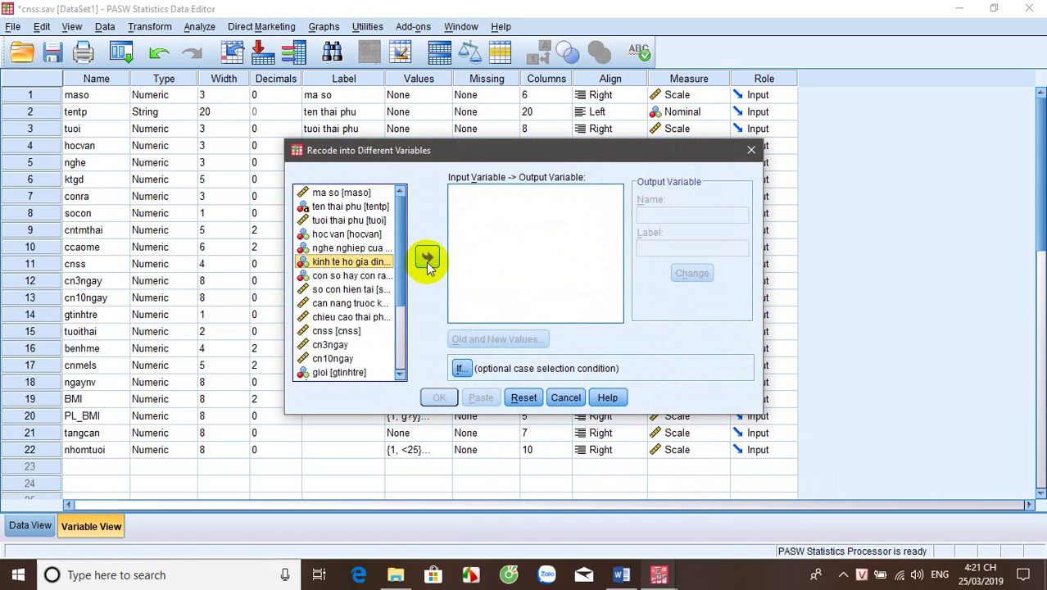
left_click(427, 258)
left_click(676, 216)
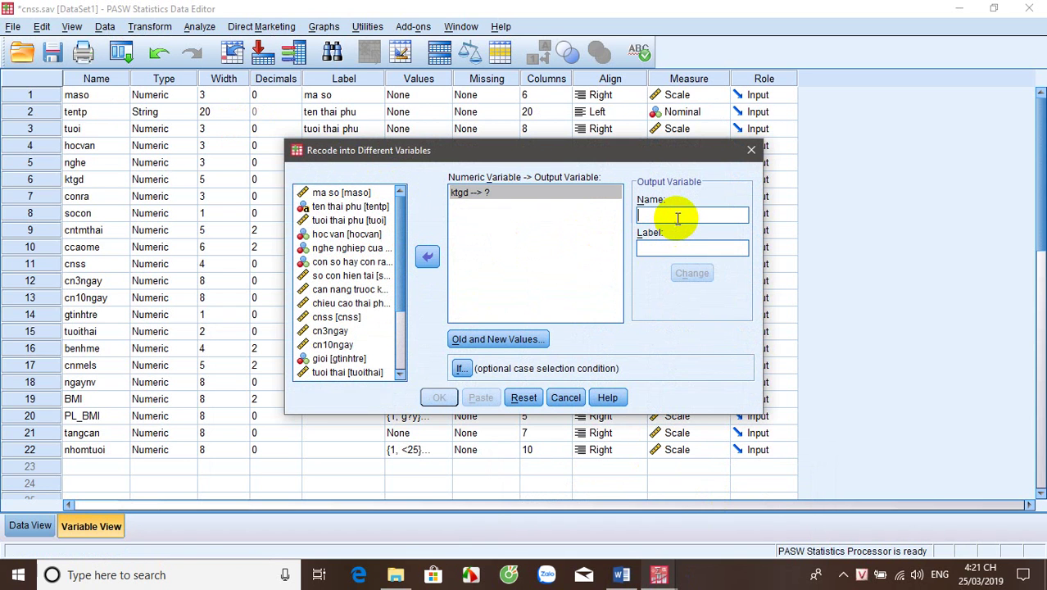
type("pl")
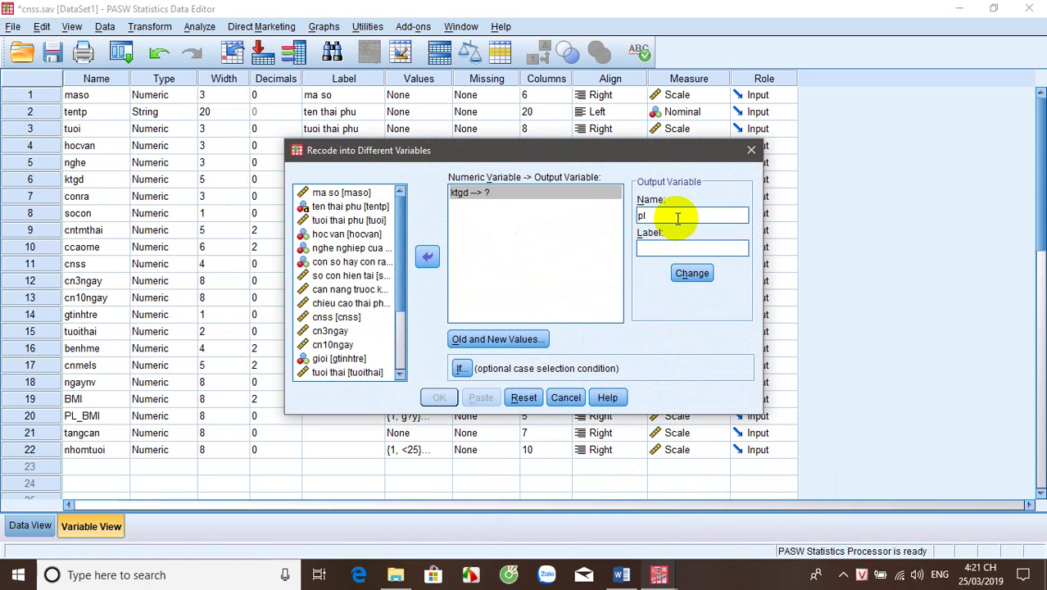
type("ktgd")
left_click(691, 273)
- Define the recoding rules that map old values 1 and 2 of ktgd to new value 1
left_click(531, 340)
left_click(399, 197)
type("1")
left_click(590, 177)
type("1")
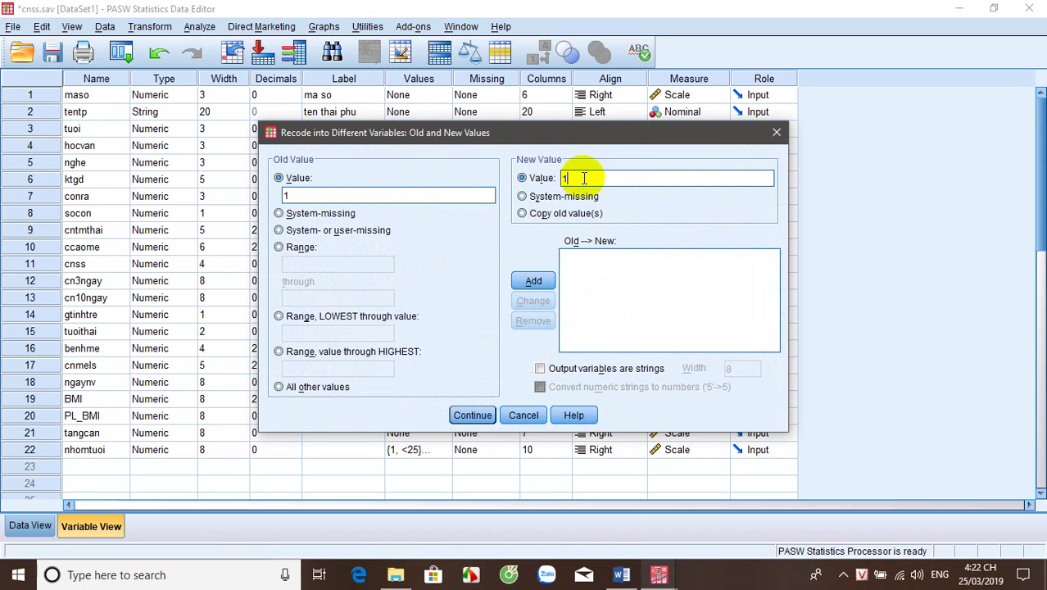
left_click(533, 281)
left_click(454, 196)
type("2")
left_click(609, 178)
type("1")
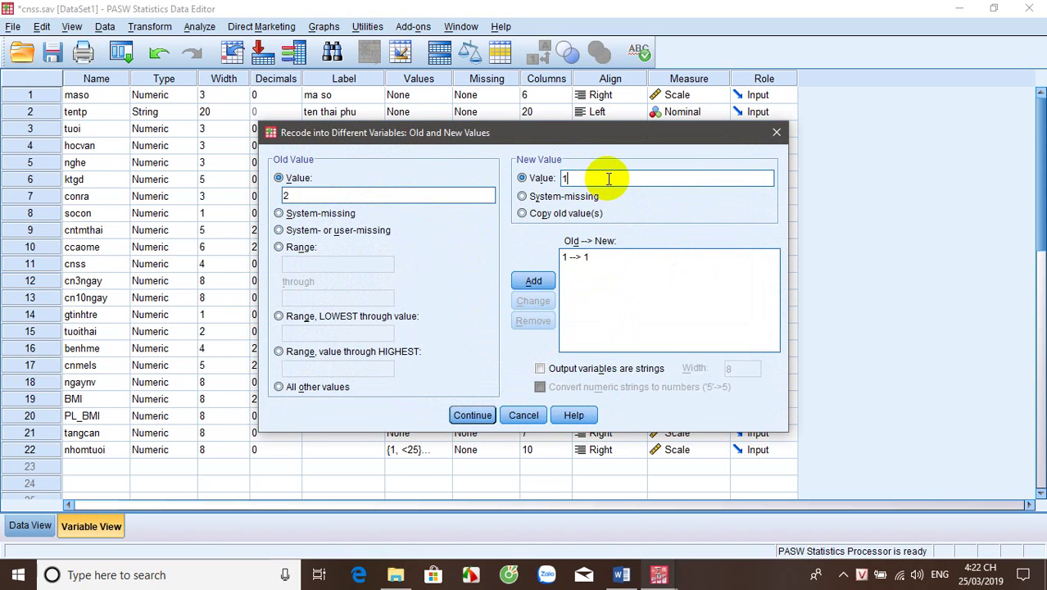
left_click(533, 281)
- Add recoding rules that map old values 3 and 4 to new value 2
left_click(418, 197)
type("3")
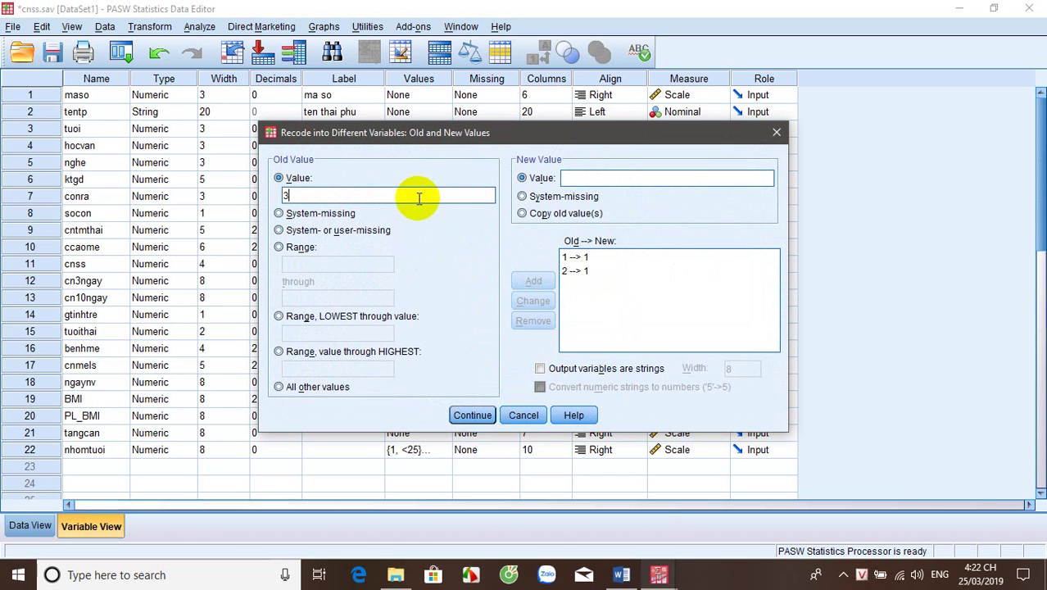
left_click(608, 179)
type("2")
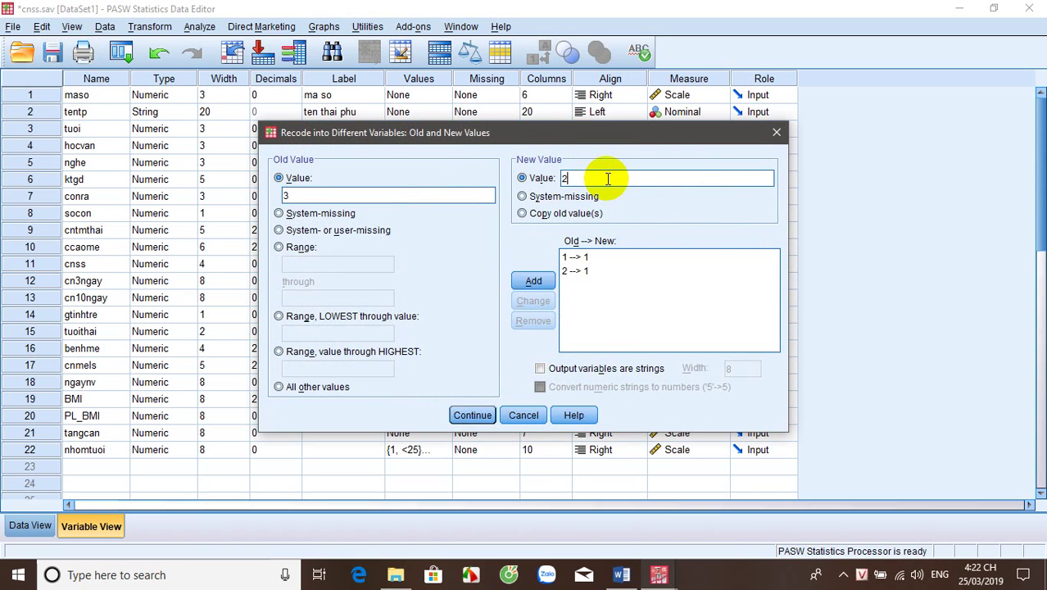
left_click(534, 281)
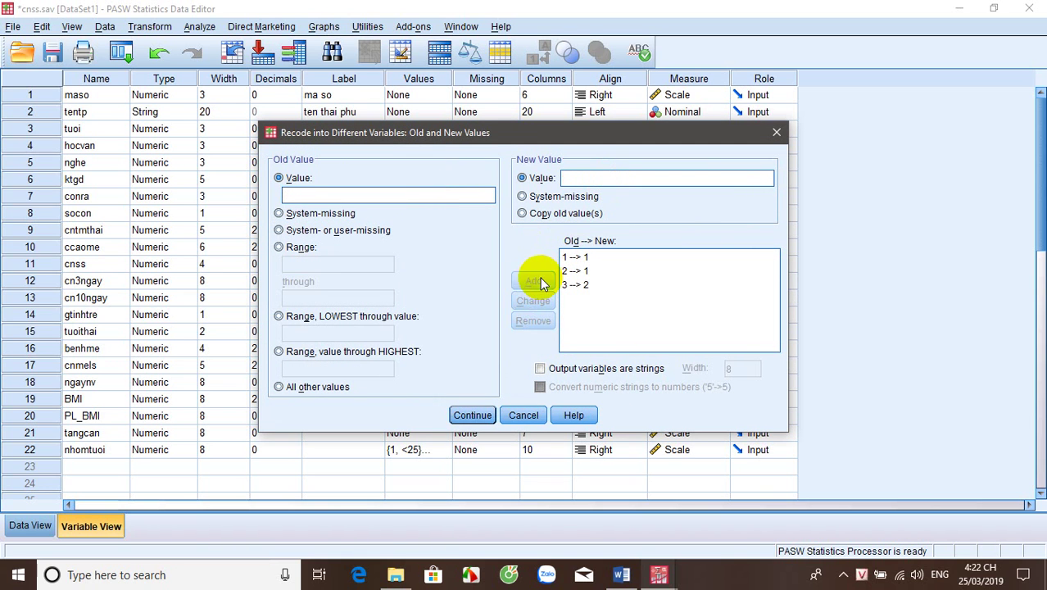
left_click(437, 198)
type("4")
left_click(622, 178)
type("2")
left_click(533, 281)
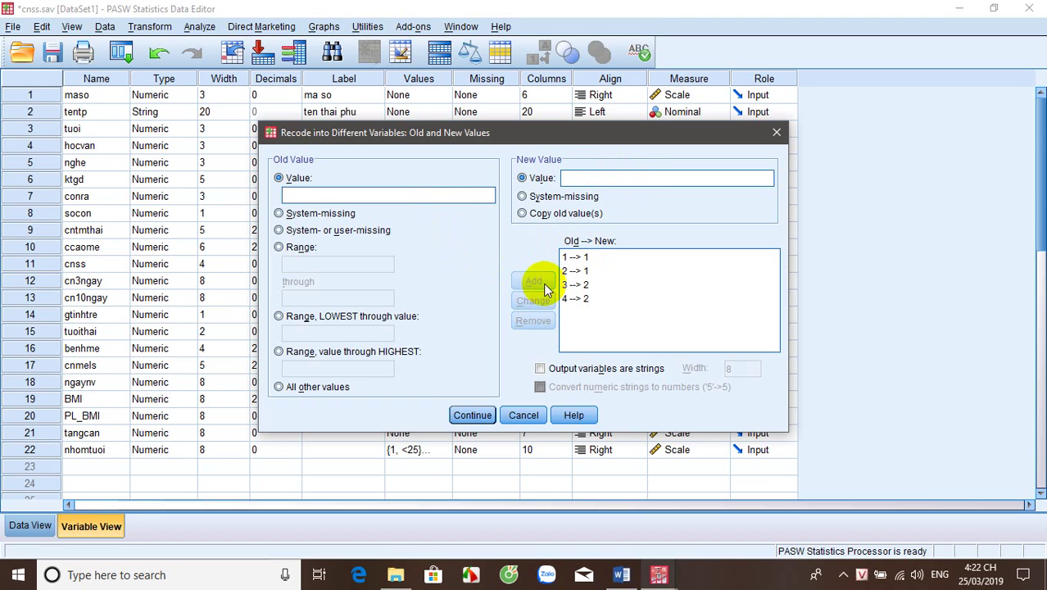
- Add the rule mapping old value 5 to new value 2 and run the recode into plktgd
left_click(449, 198)
type("5")
left_click(614, 178)
type("2")
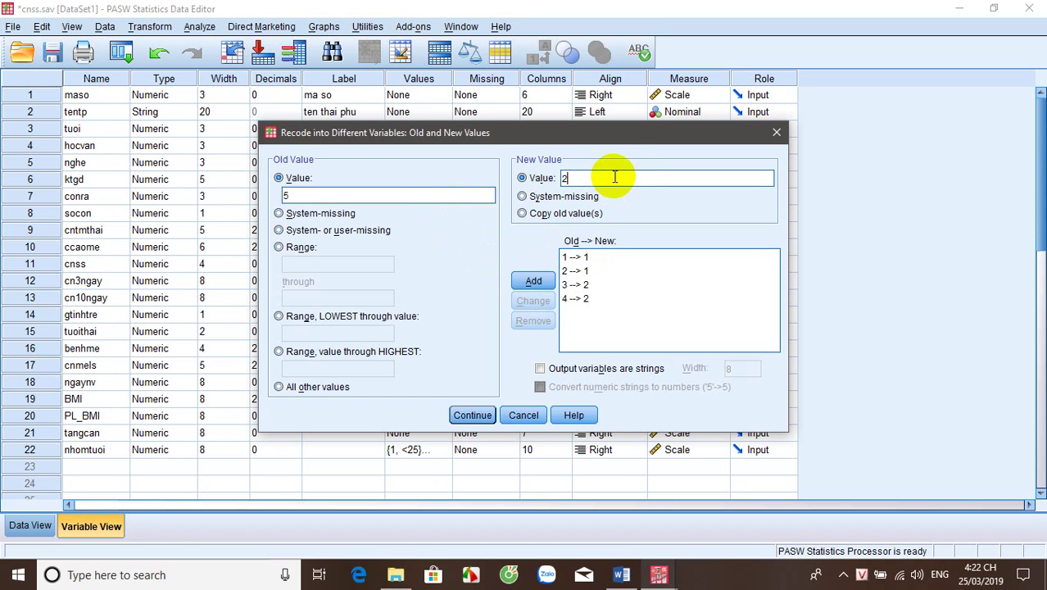
left_click(531, 281)
left_click(475, 416)
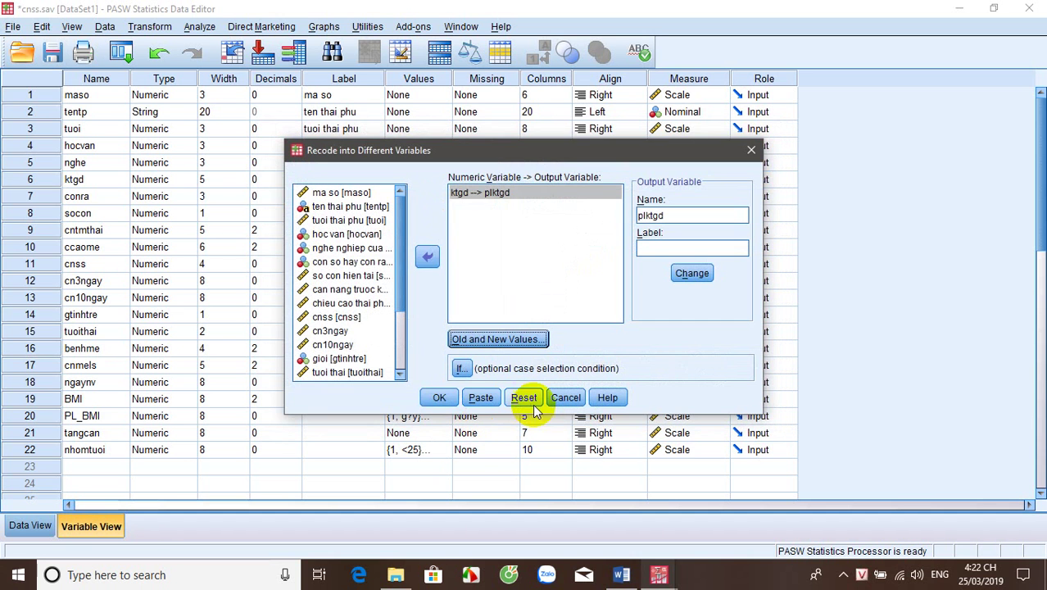
left_click(435, 398)
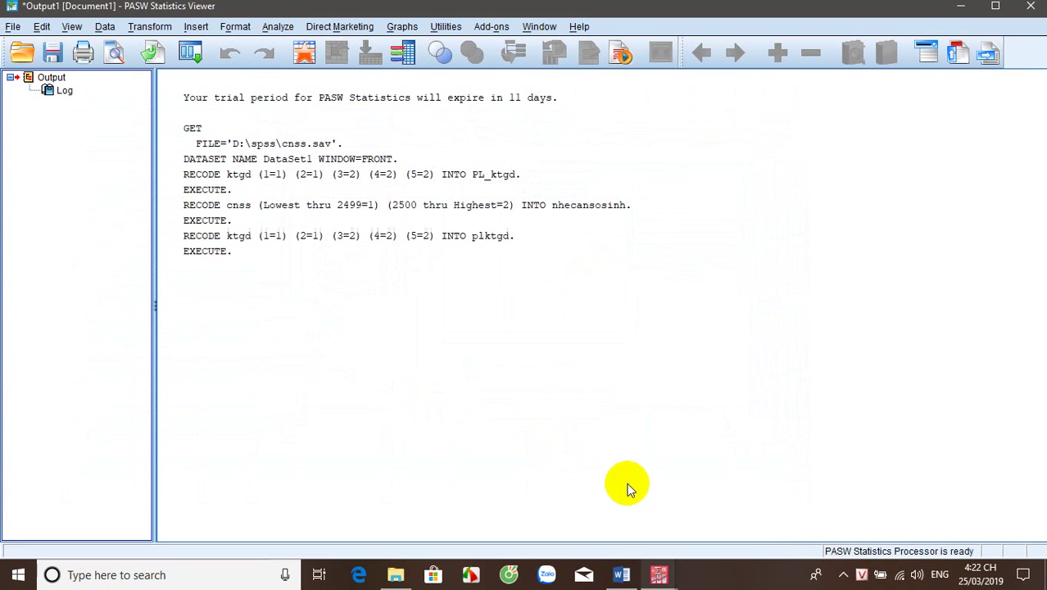
- Return to the cnss.sav variable list and give plktgd the value label "< TB khá" for value 1
mouse_move(659, 574)
left_click(735, 525)
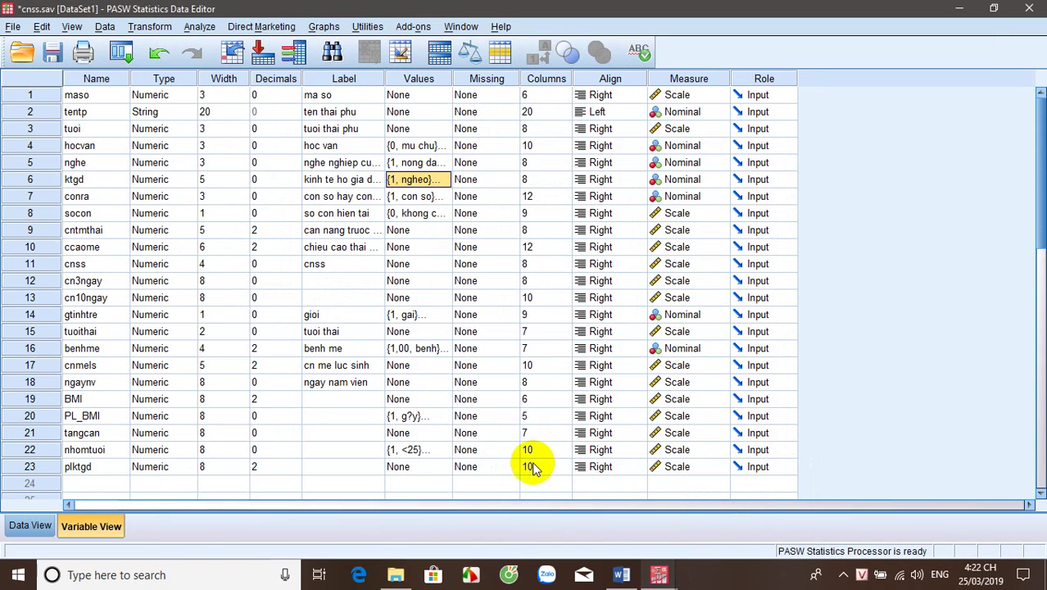
left_click(432, 467)
left_click(446, 466)
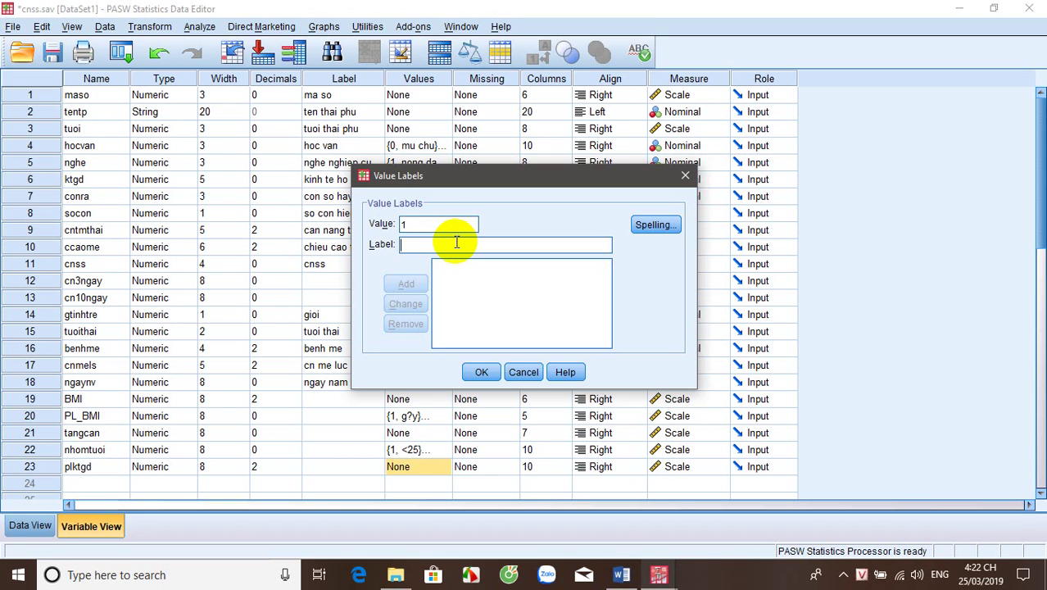
type("< Tb")
key("BackSpace")
key("BackSpace")
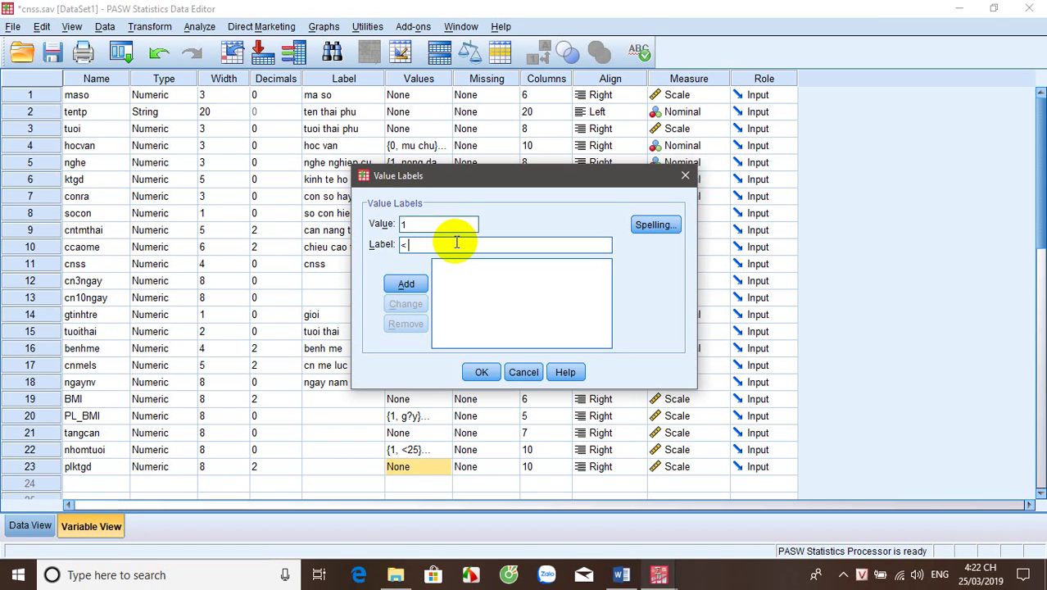
type("TB kha")
key("Return")
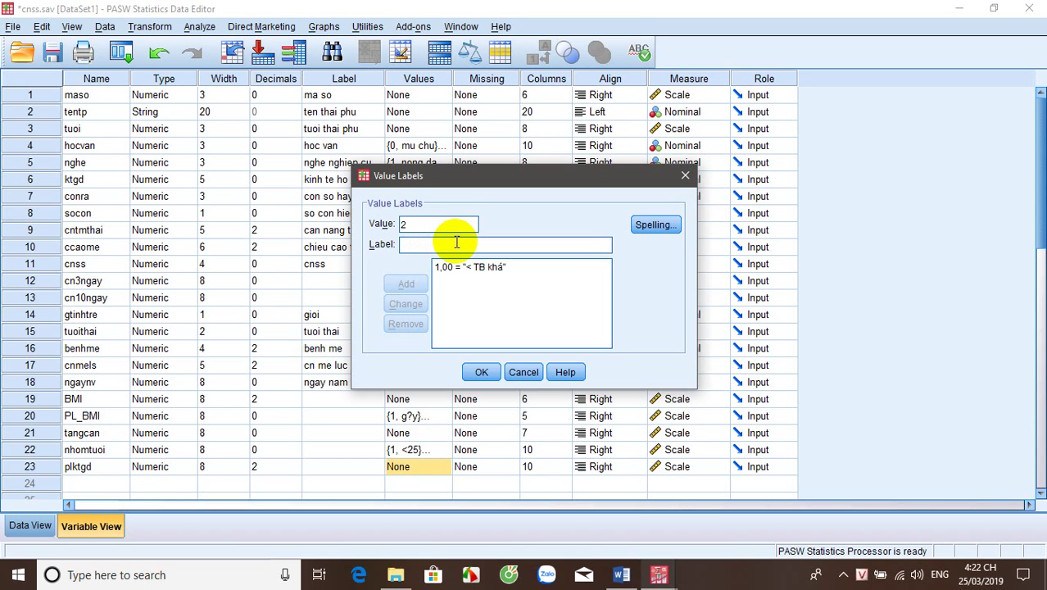
- Label value 2 of plktgd as ">= Tb khá" and apply the value labels
type(">")
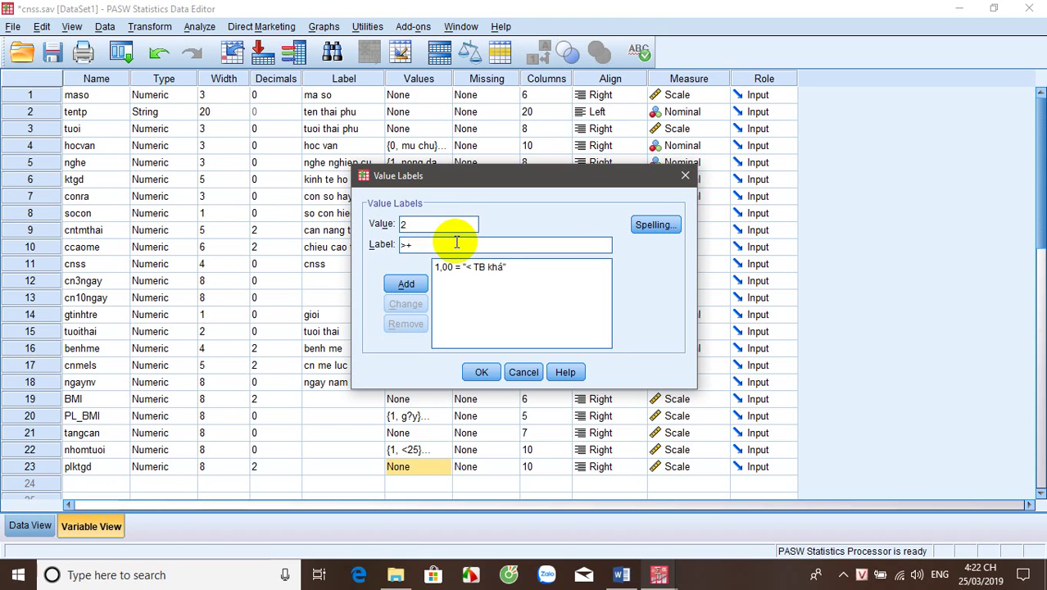
type("= Tb khá")
key("Return")
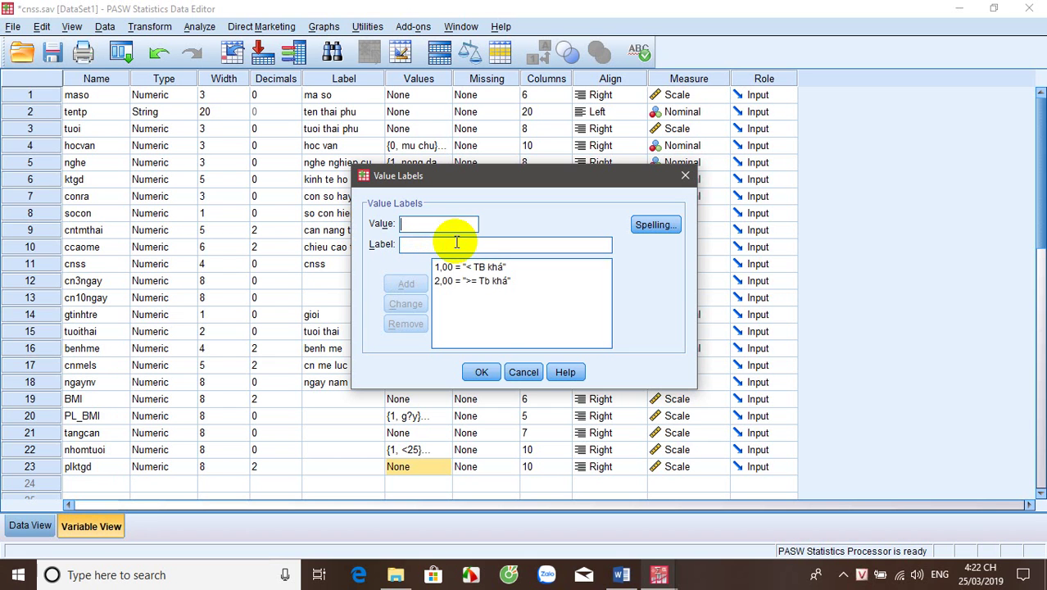
left_click(478, 373)
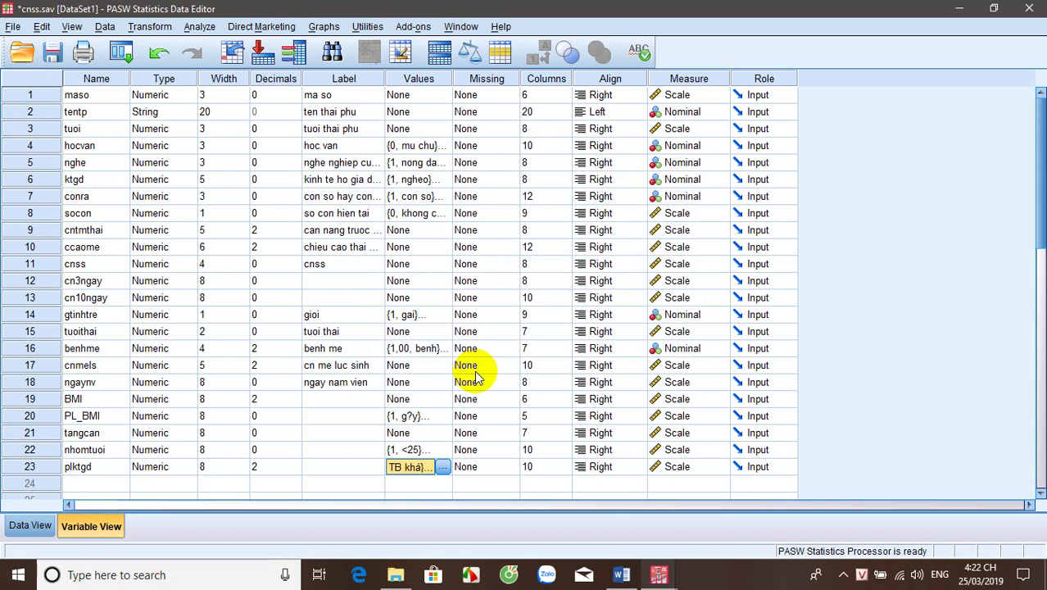
- Switch to the Word document and review the research questions, particularly the one comparing family economy >= TB khá and < TB khá
left_click(621, 575)
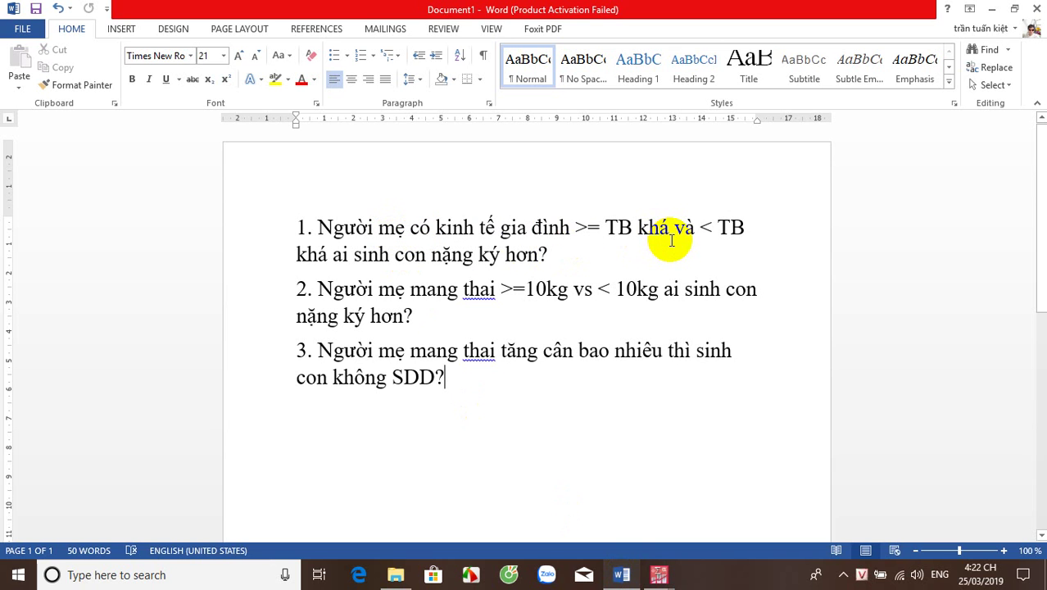
left_click_drag(719, 234, 744, 236)
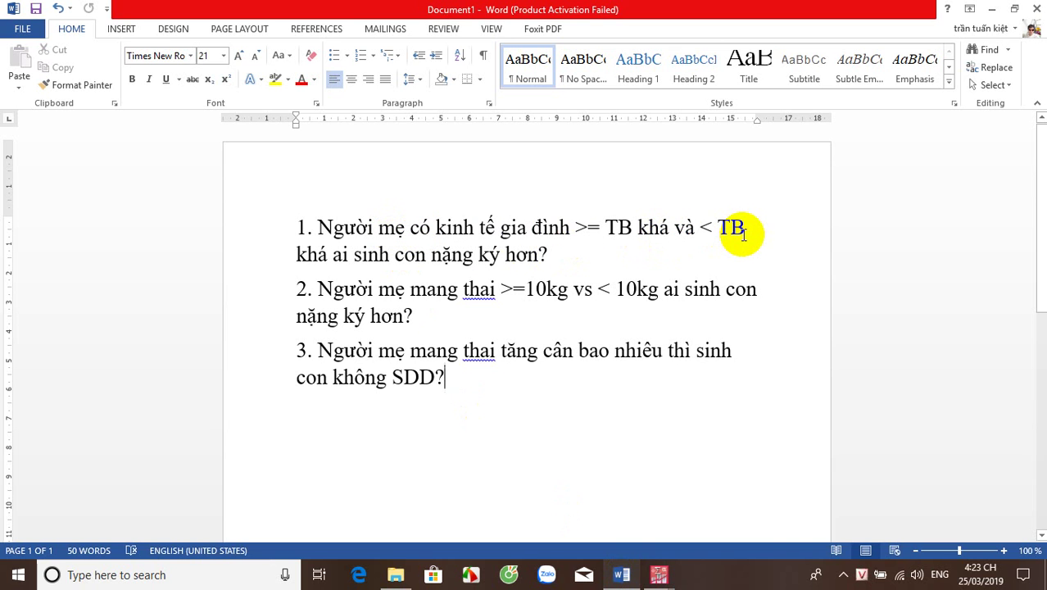
left_click(543, 255)
left_click(627, 393)
mouse_move(658, 575)
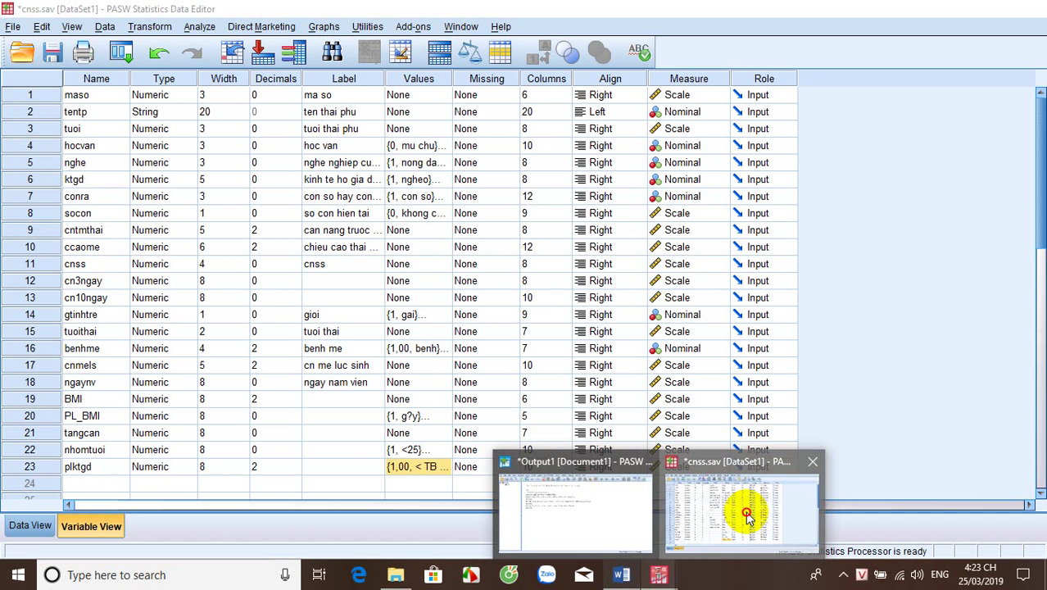
left_click(743, 514)
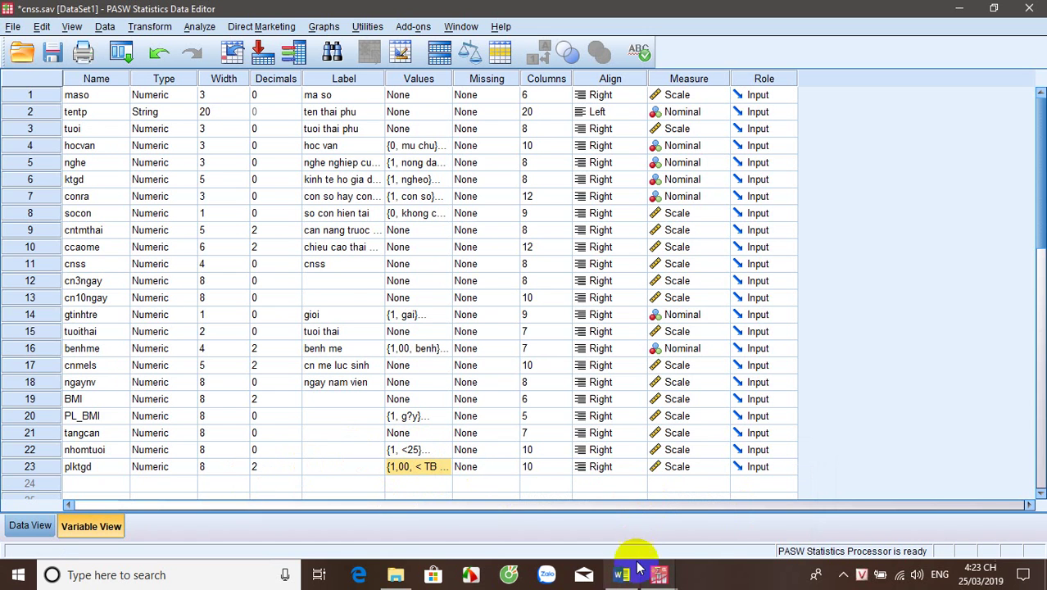
mouse_move(625, 574)
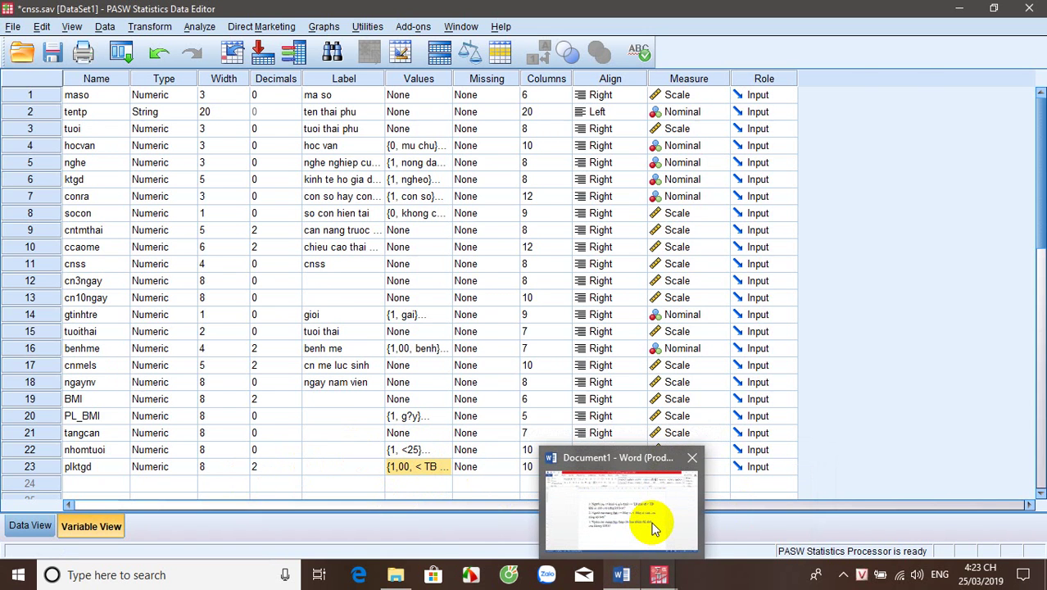
mouse_move(653, 529)
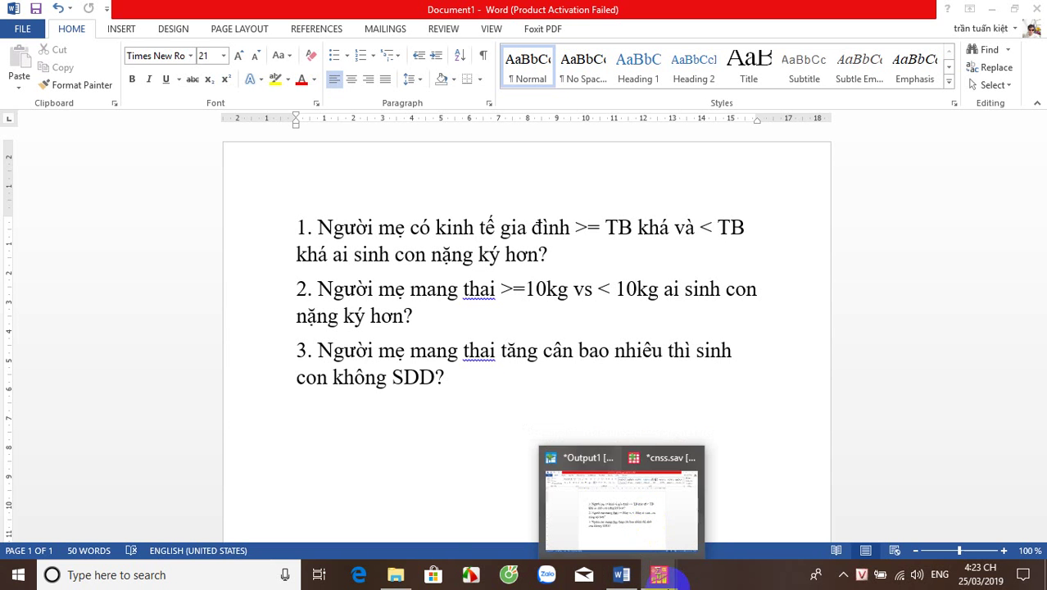
- Switch back to the cnss.sav data editor and clear the previous Recode into Different Variables settings
left_click(659, 574)
left_click(157, 26)
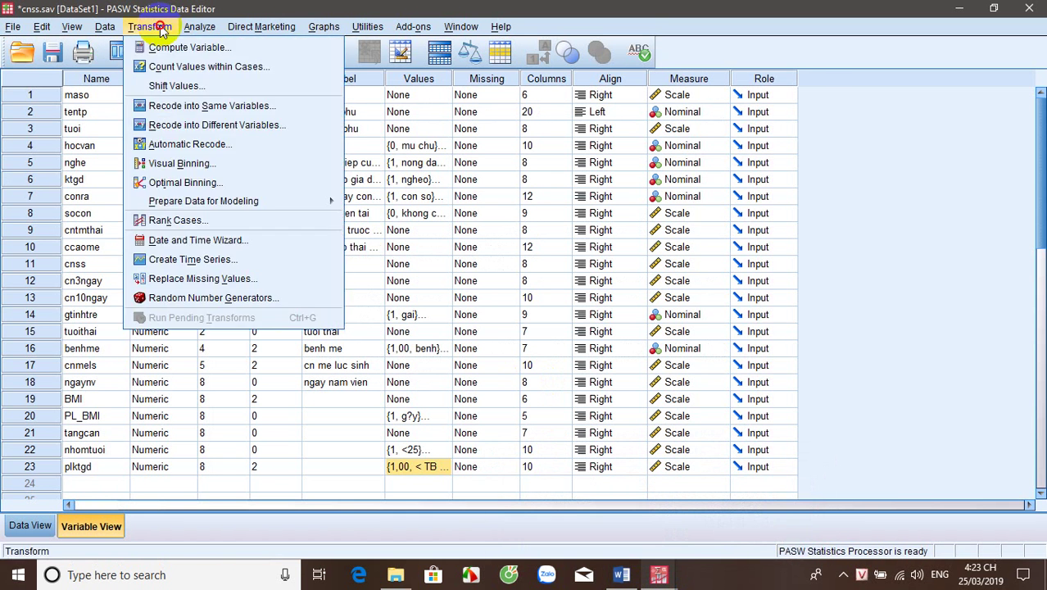
left_click(222, 123)
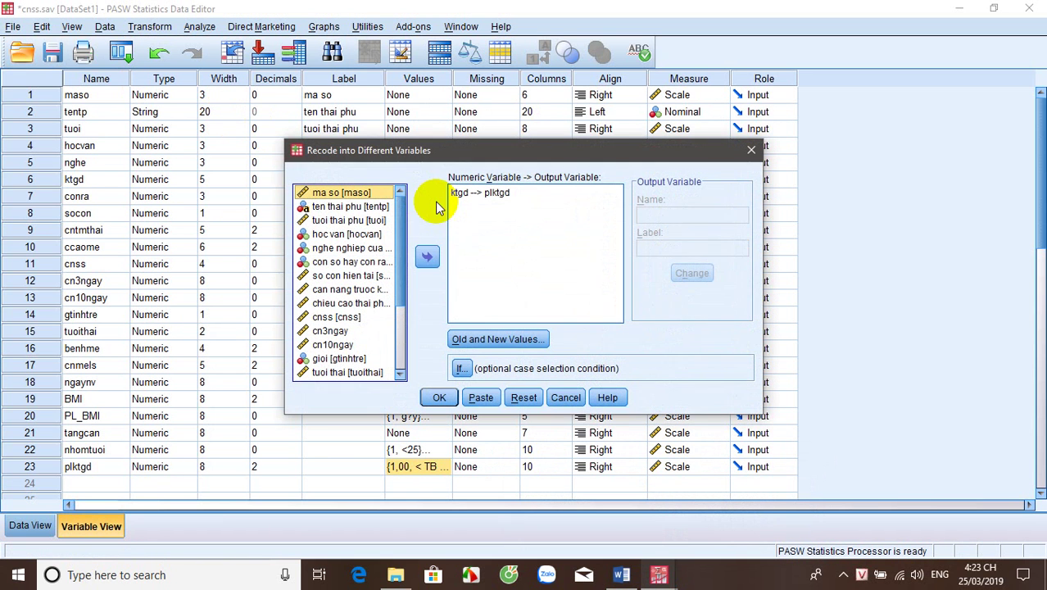
left_click(533, 405)
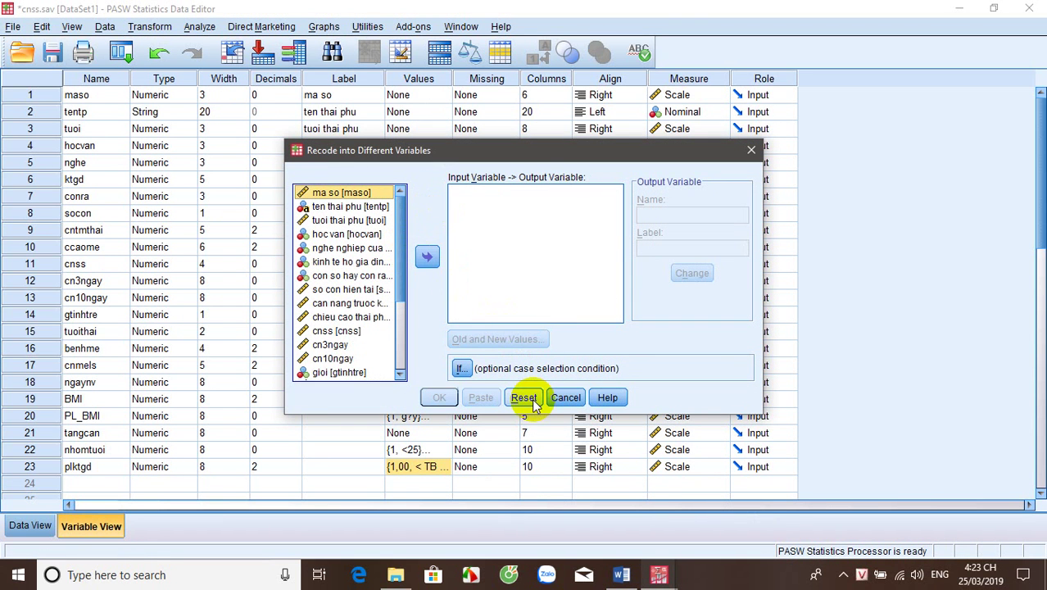
- Set cnss as the variable to recode, with a new output variable named nhecansosinh
left_click_drag(401, 274, 403, 316)
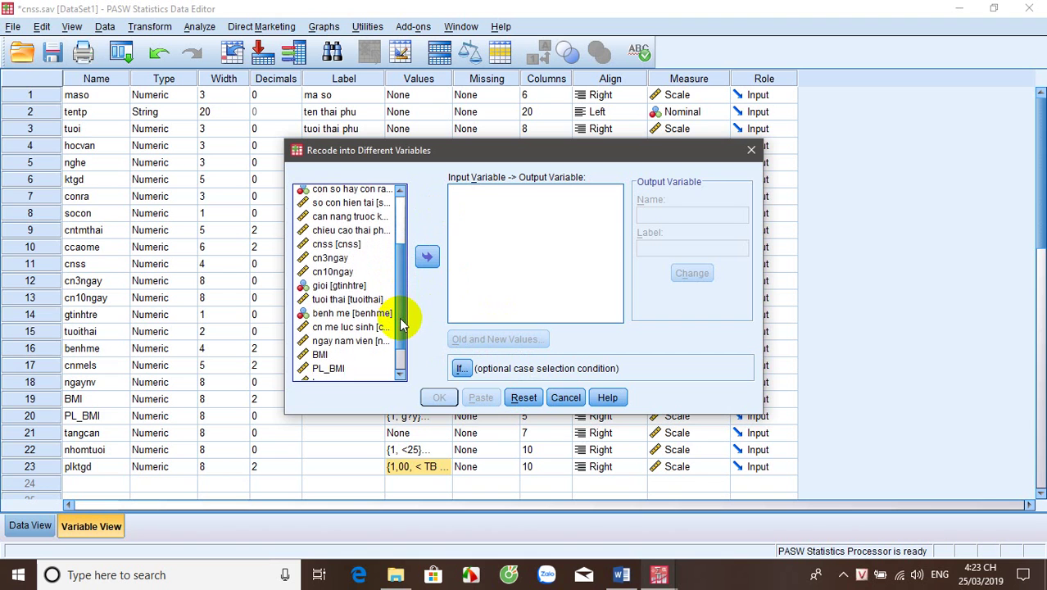
left_click(336, 244)
left_click(427, 256)
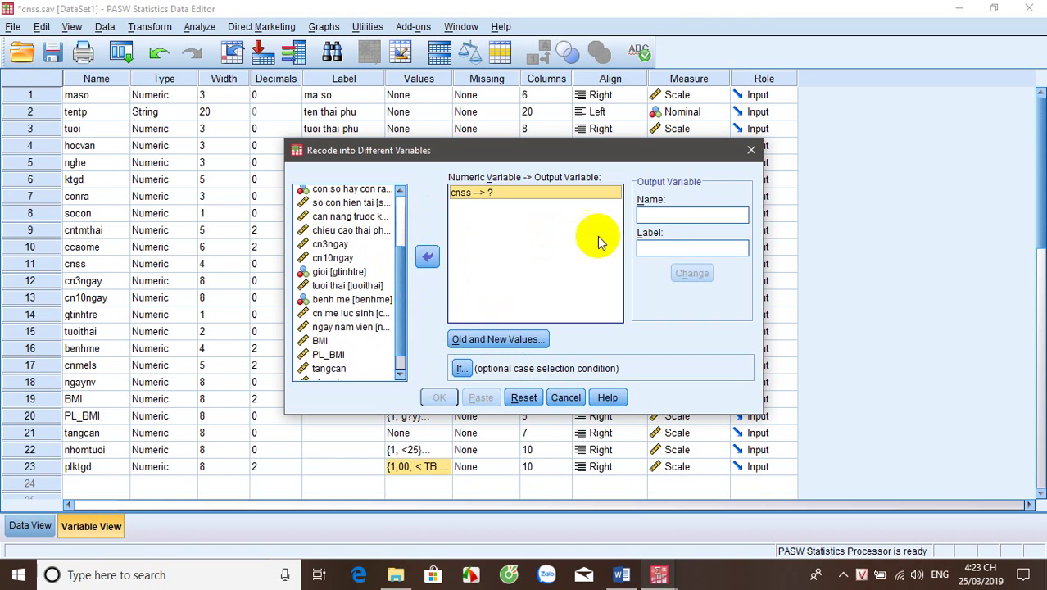
left_click(677, 216)
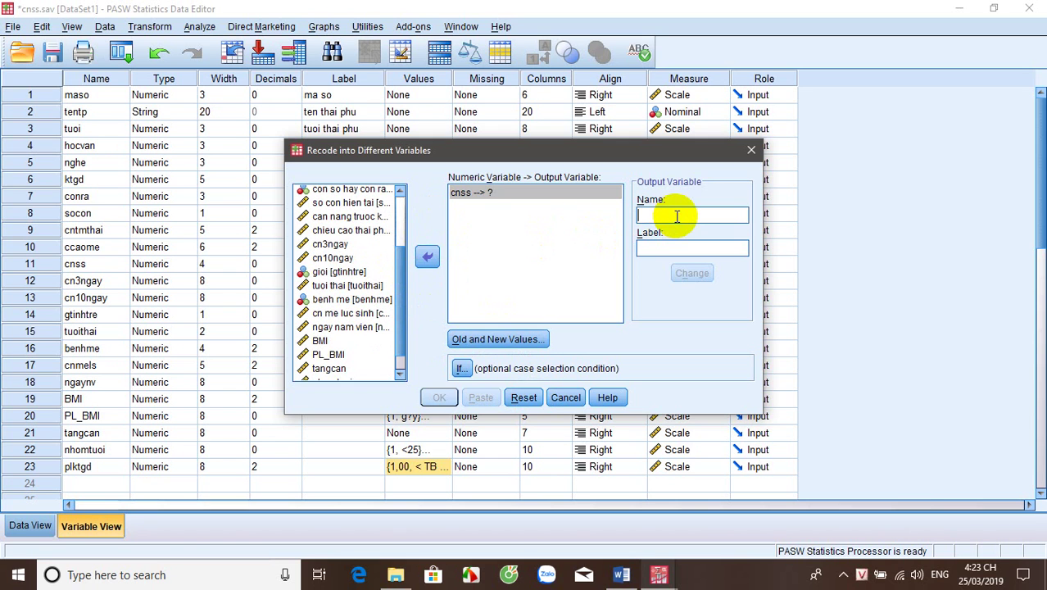
type("nhecansosinh")
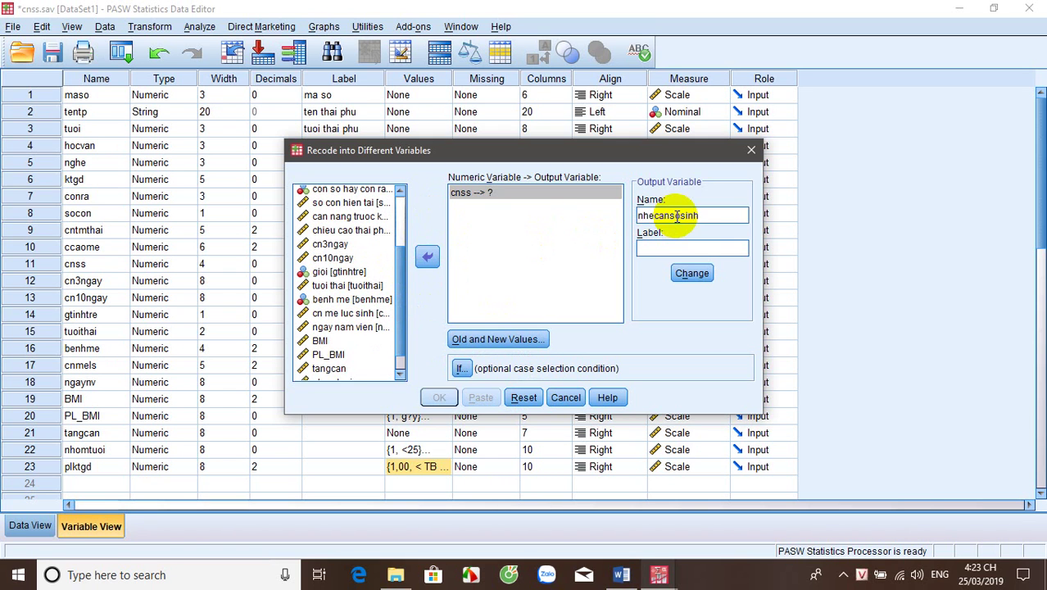
left_click(692, 273)
- Add a recode rule for cnss that maps the lowest value through 2499 to the new value 1
left_click(498, 339)
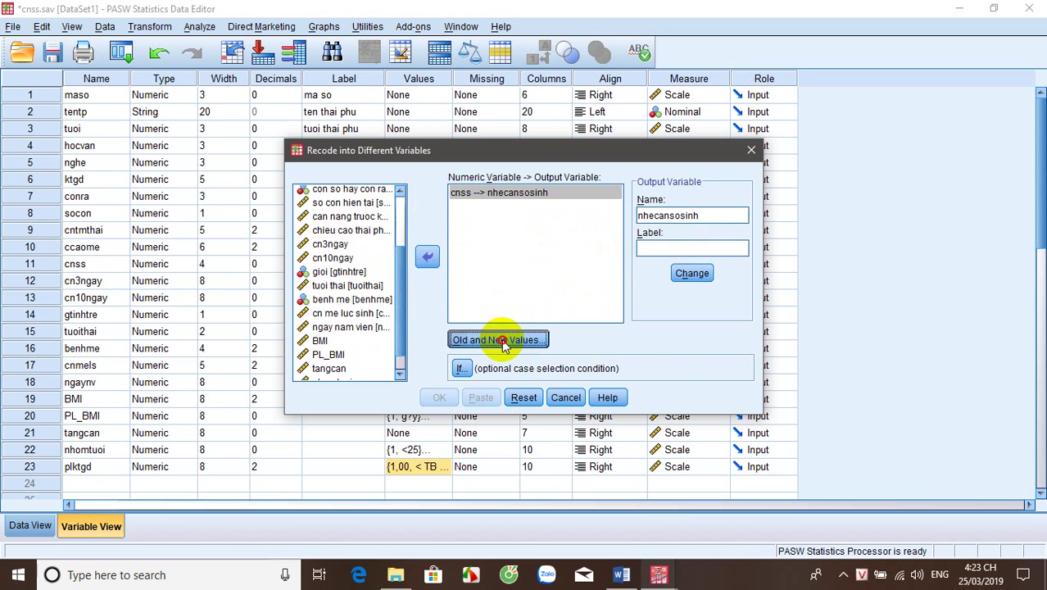
left_click(322, 317)
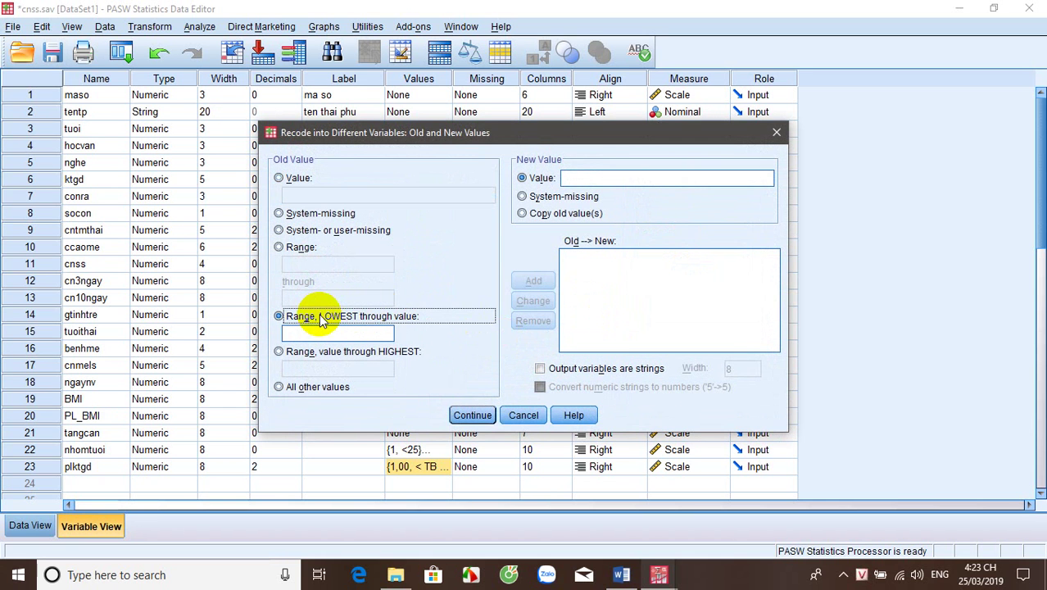
left_click(324, 331)
type("2")
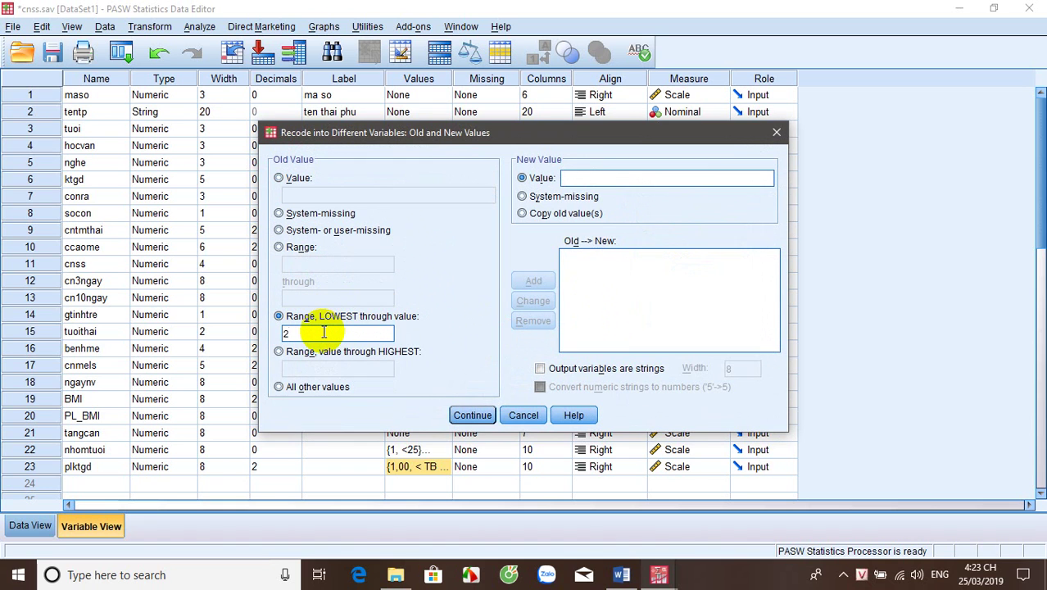
type("499")
left_click(633, 181)
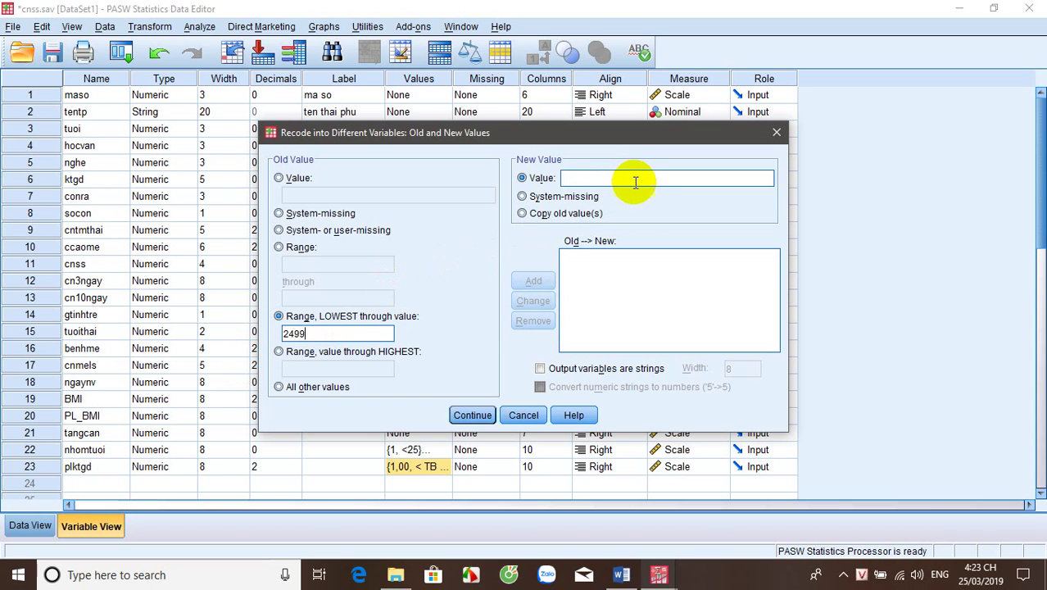
type("1")
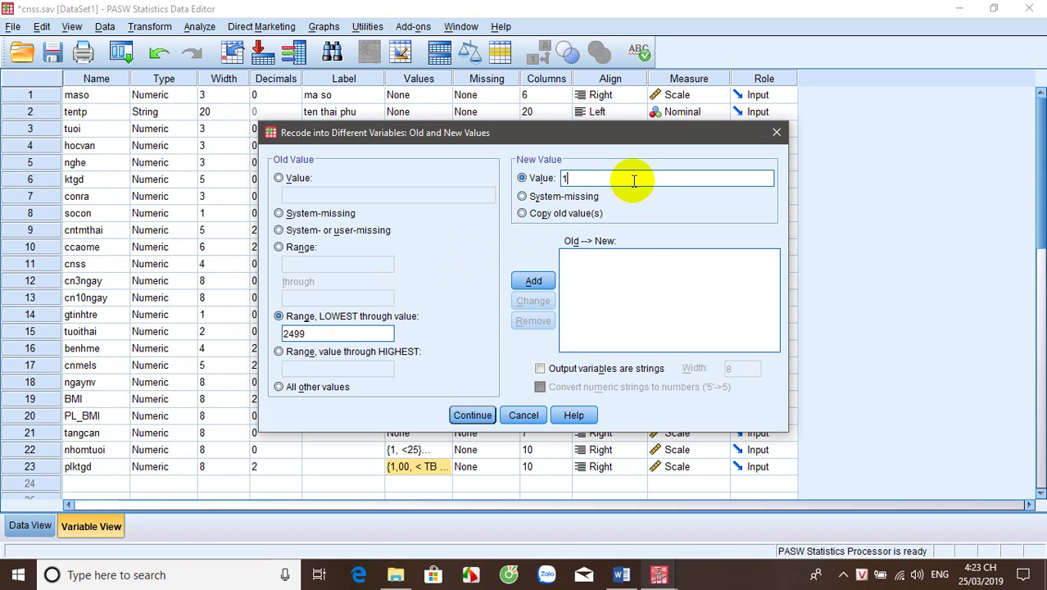
left_click(548, 282)
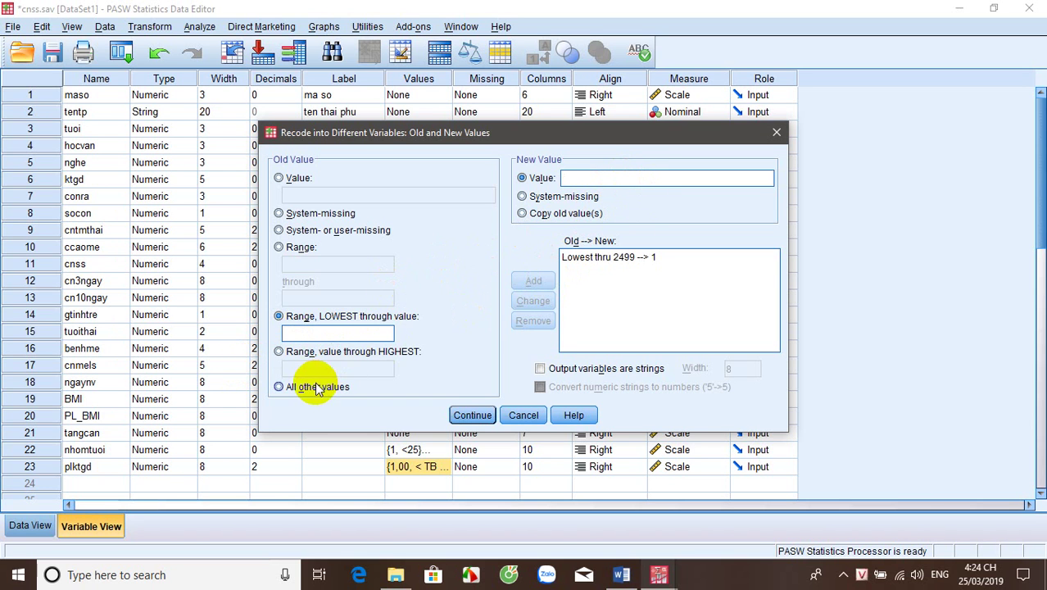
- Try to recode the cnss range from 2500 through highest to the new value 2
left_click(277, 352)
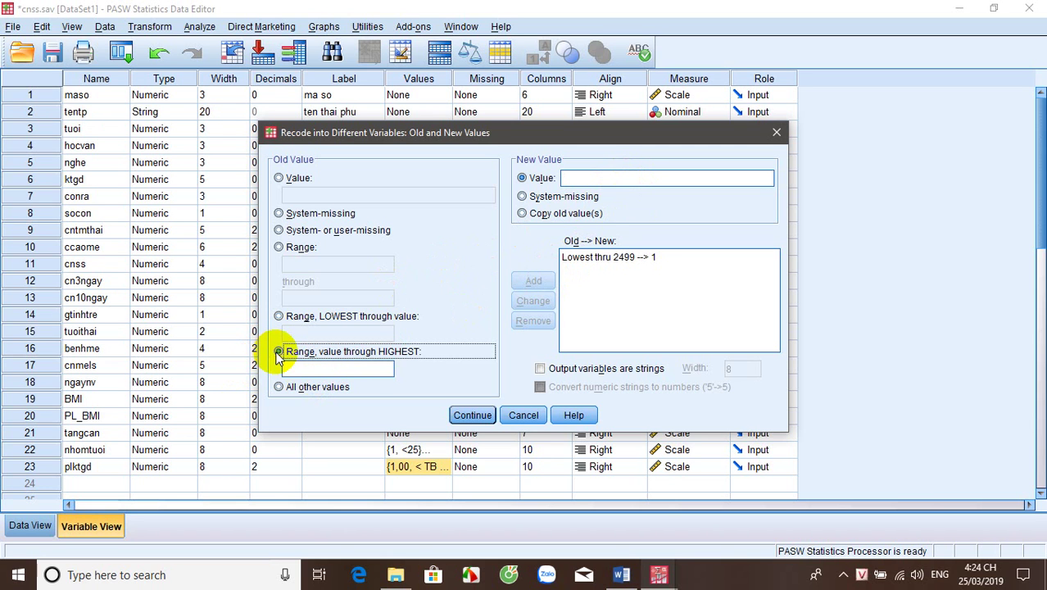
left_click(305, 368)
type("2500")
left_click(614, 177)
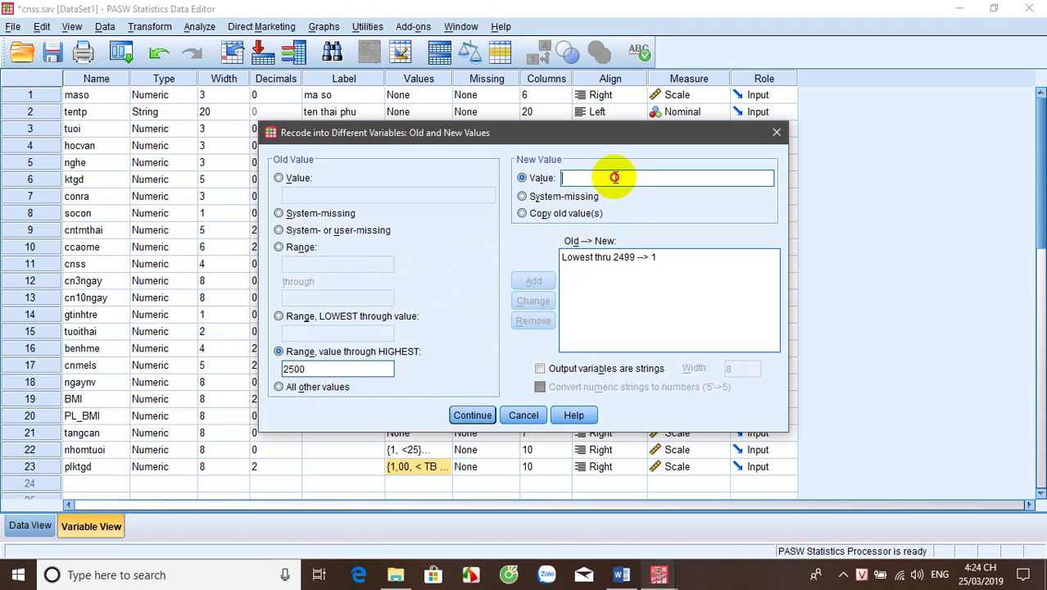
type("2")
left_click(472, 416)
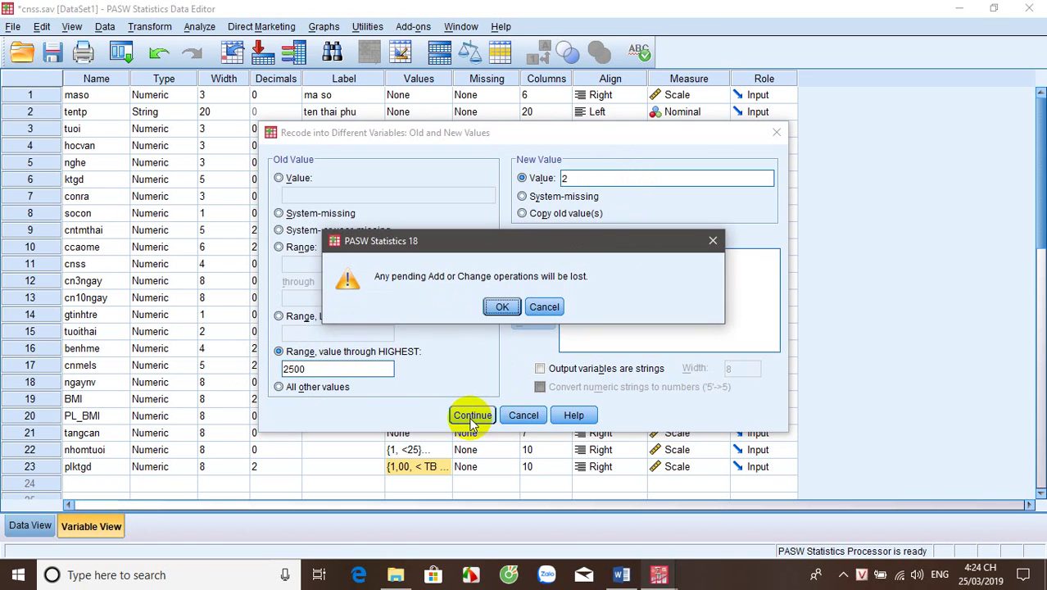
left_click(503, 308)
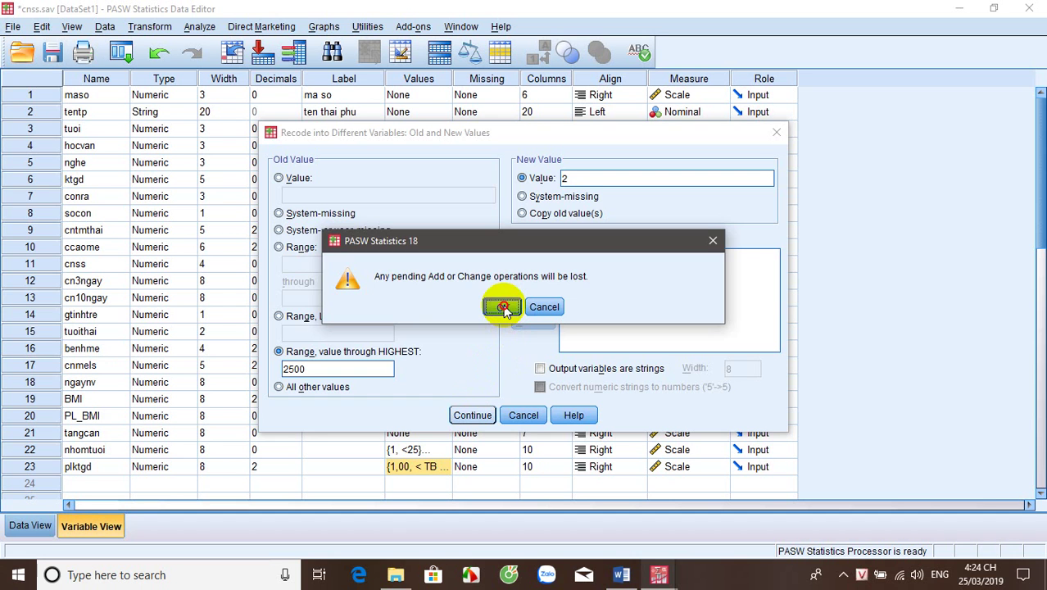
- Add the rule mapping 2500 through highest to 2, and run the recode of cnss into nhecansosinh
left_click(529, 341)
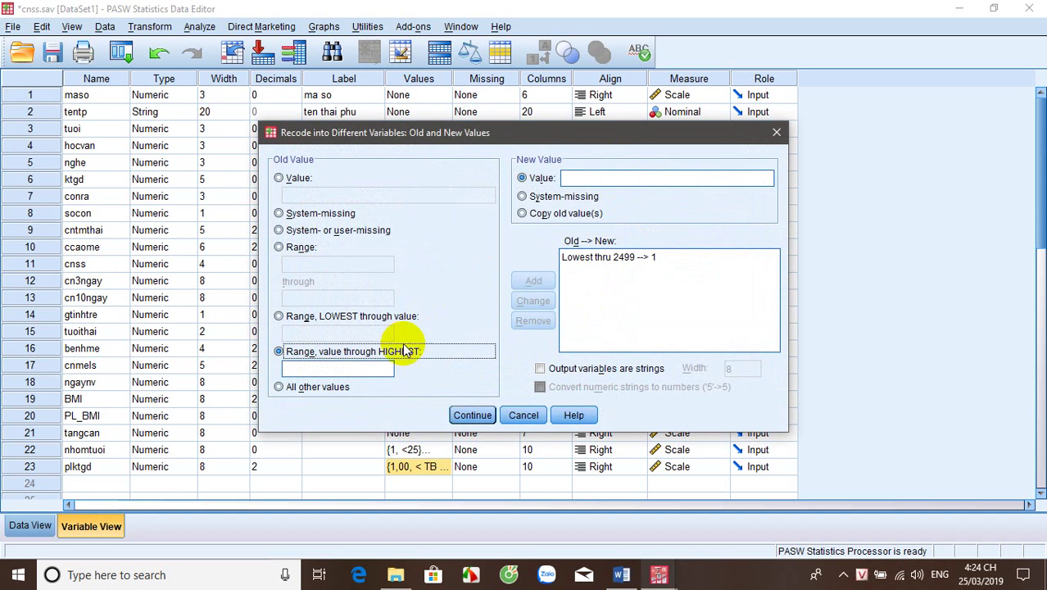
left_click(366, 368)
type("2500")
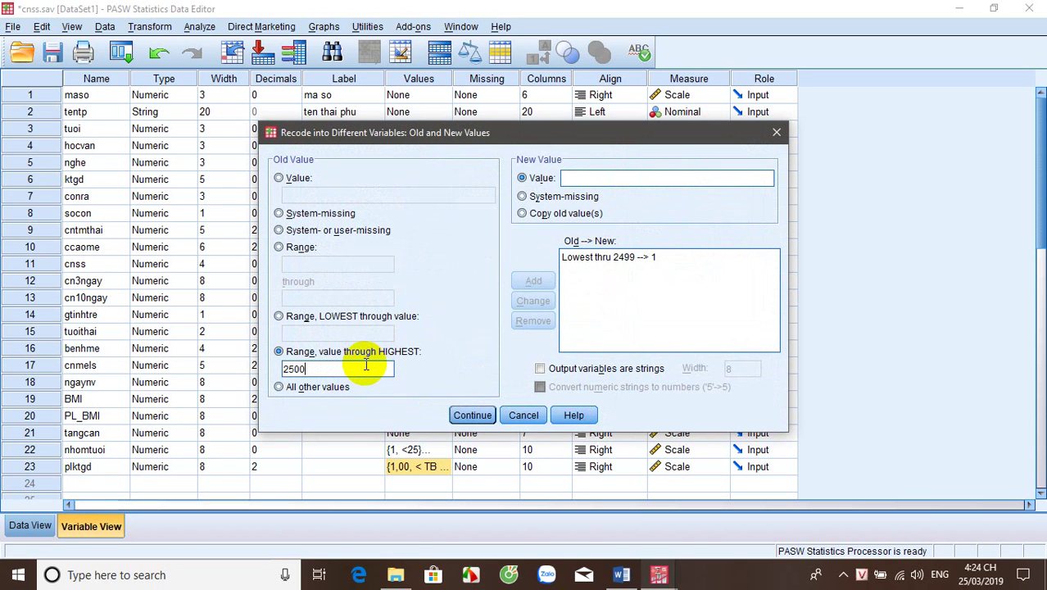
left_click(598, 180)
type("2")
left_click(531, 281)
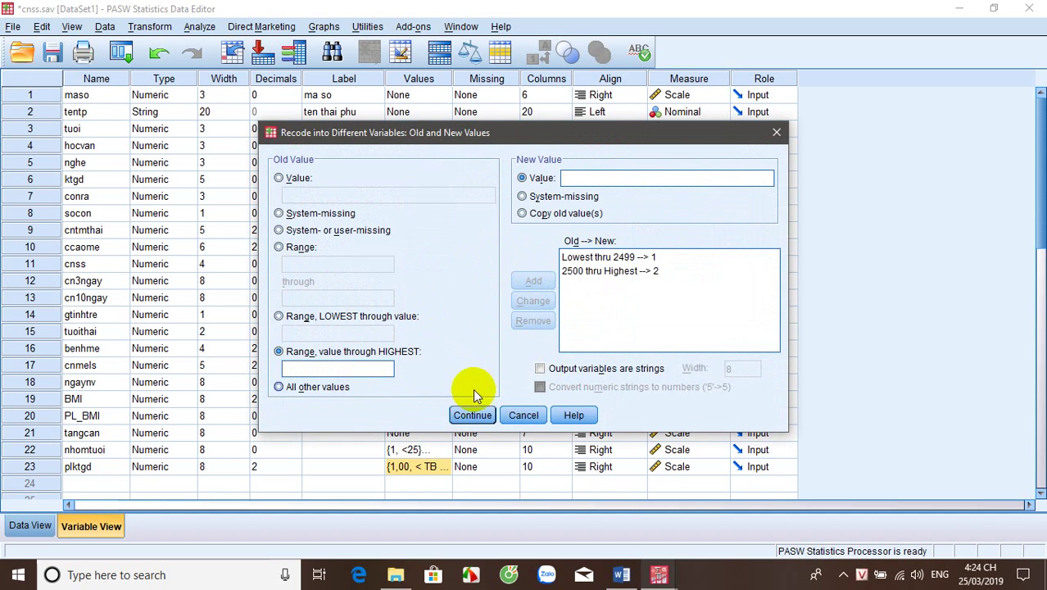
left_click(473, 416)
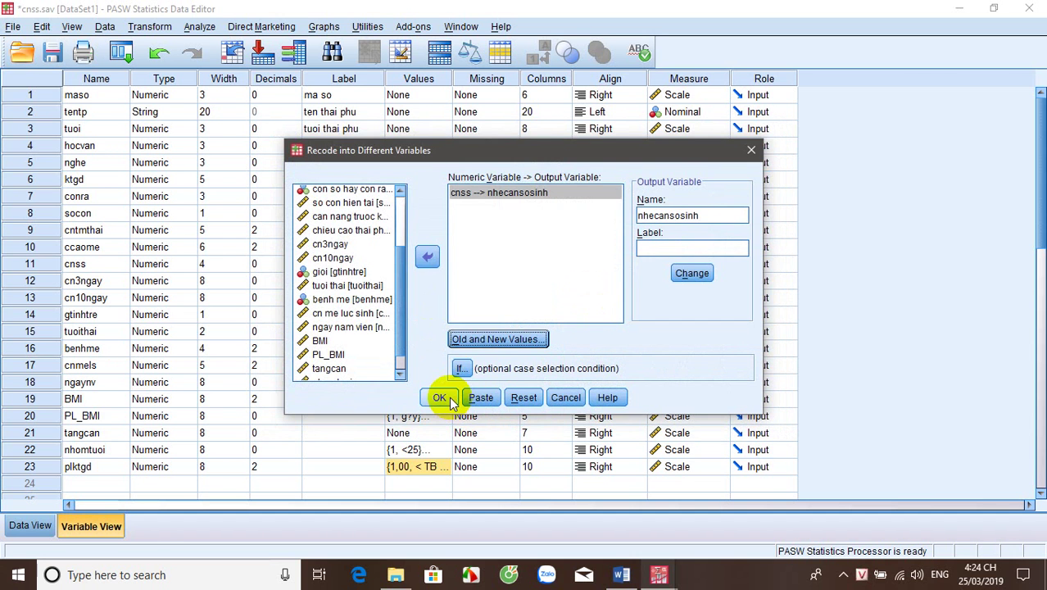
left_click(445, 398)
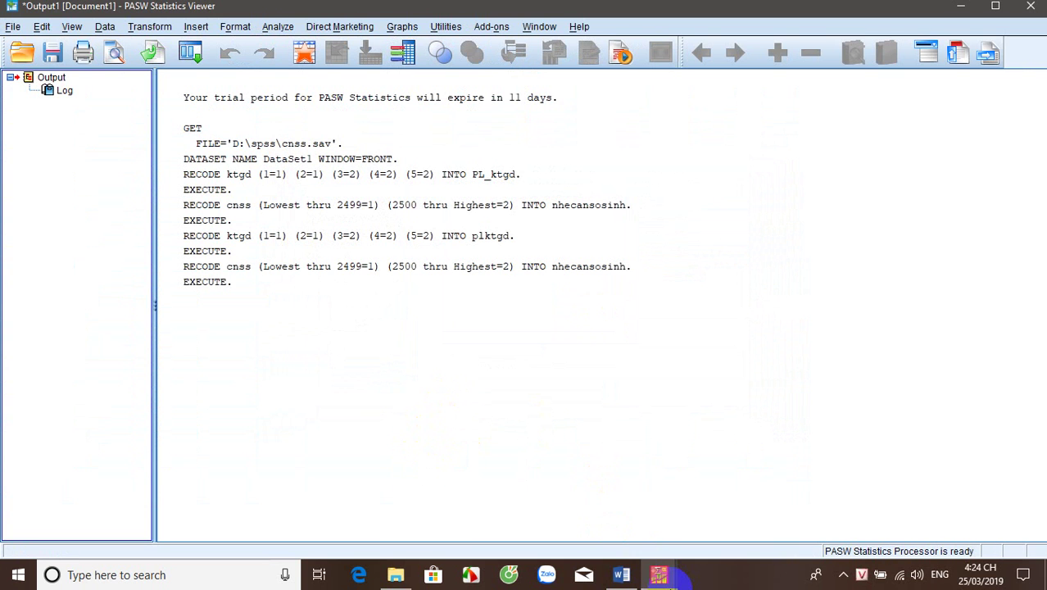
- Return to the cnss.sav data editor and label value 1 of nhecansosinh as "<2500"
mouse_move(678, 579)
left_click(737, 502)
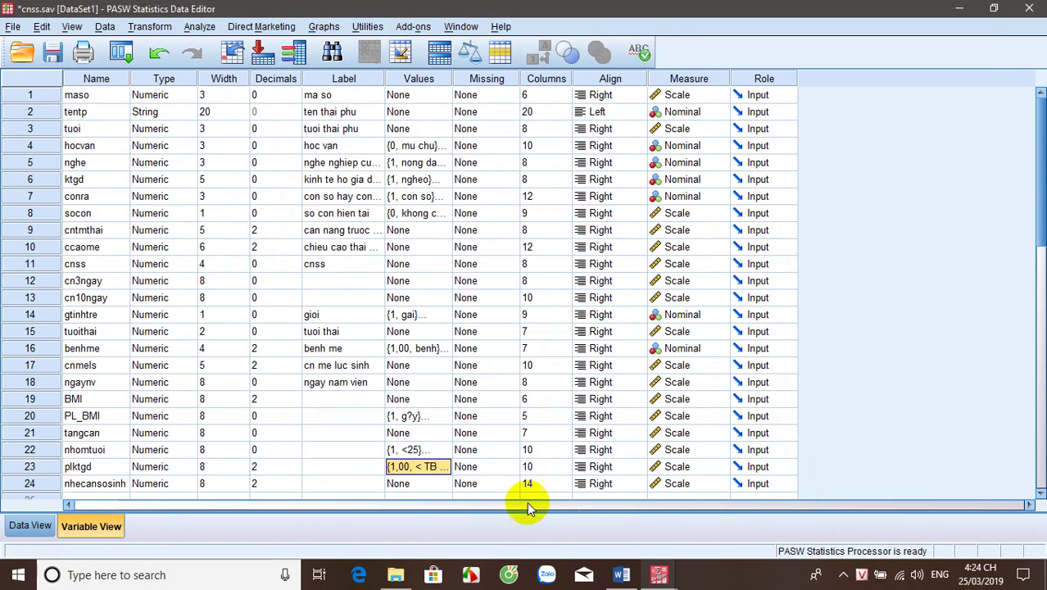
left_click(420, 487)
left_click(443, 485)
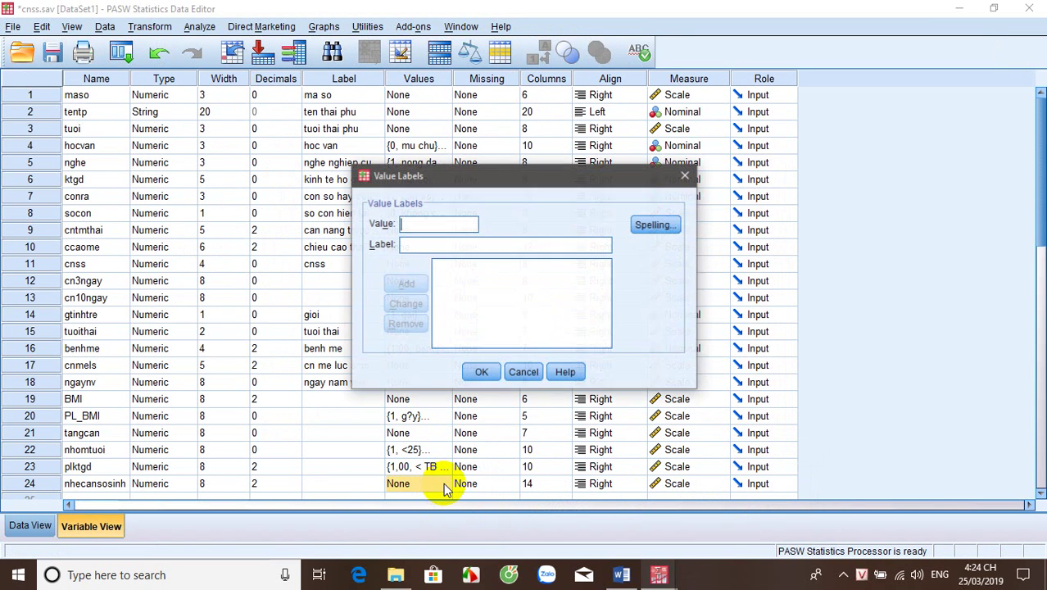
type("1")
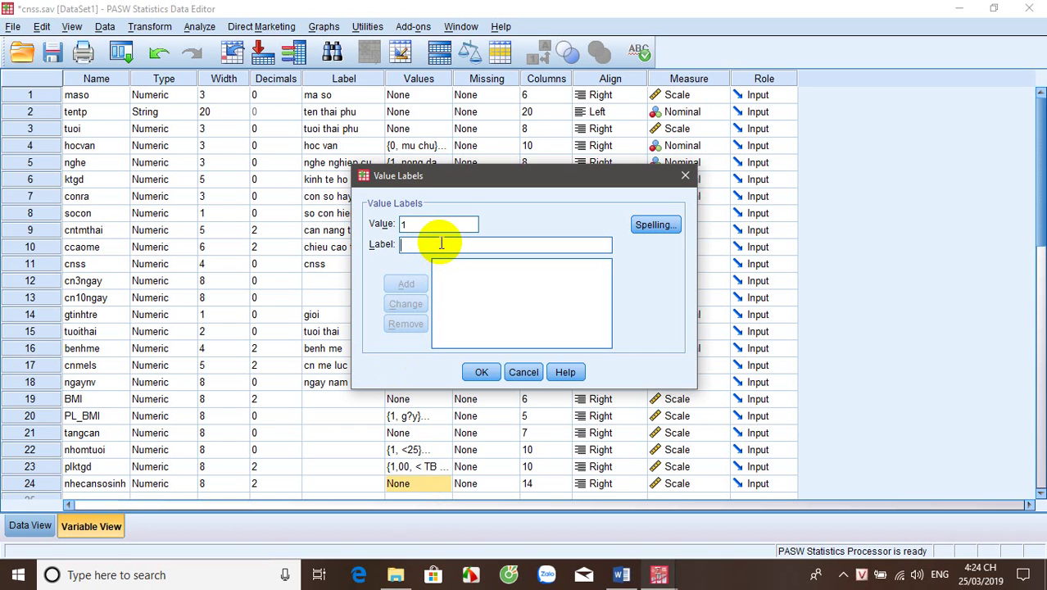
type("<2500")
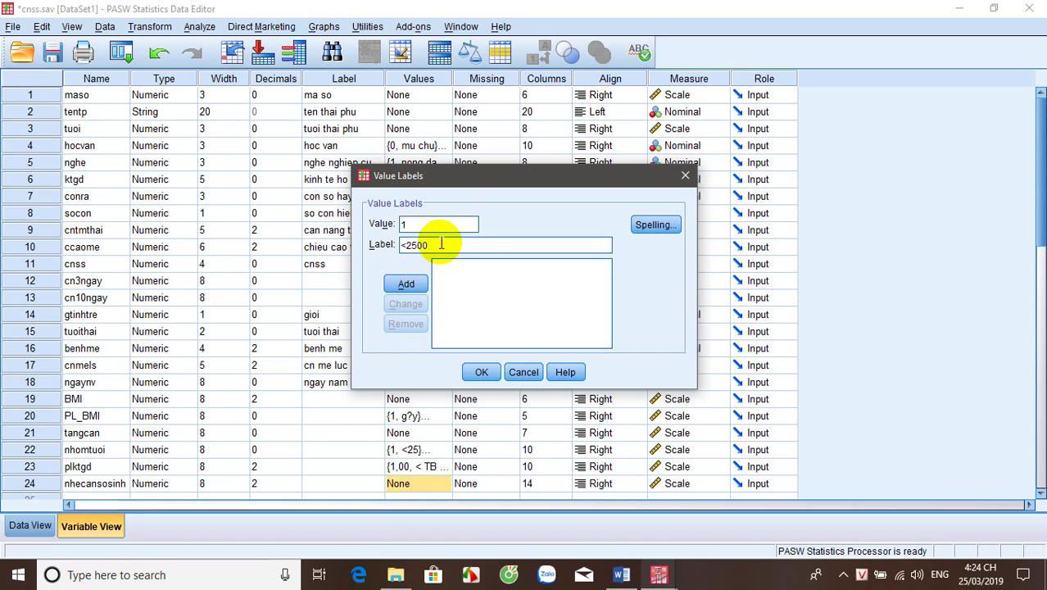
key("Return")
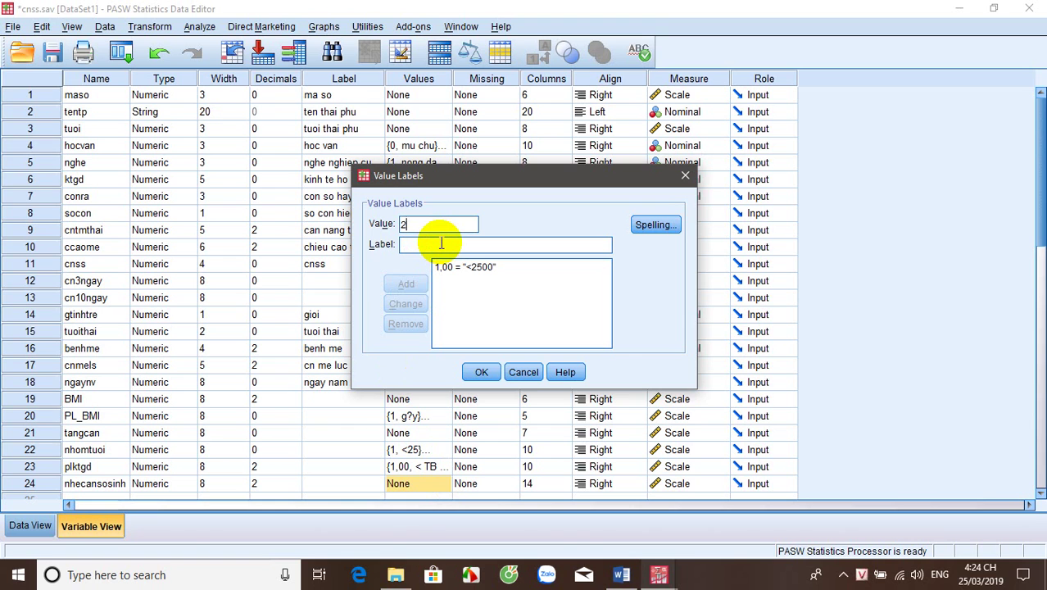
- Label value 2 of nhecansosinh as ">=2500" and apply the value labels
type(">")
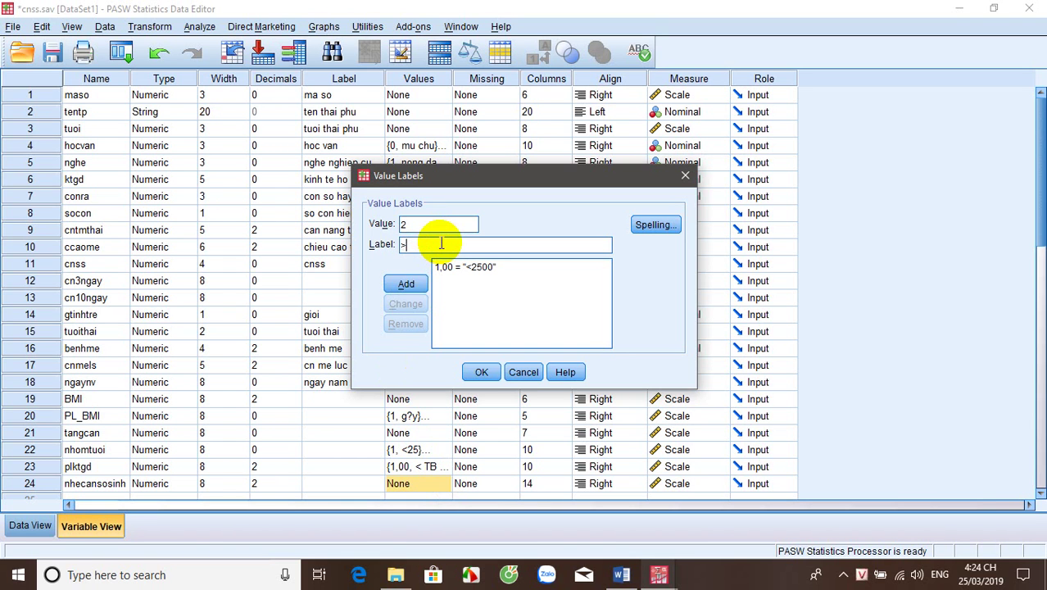
type("=2500")
key("Return")
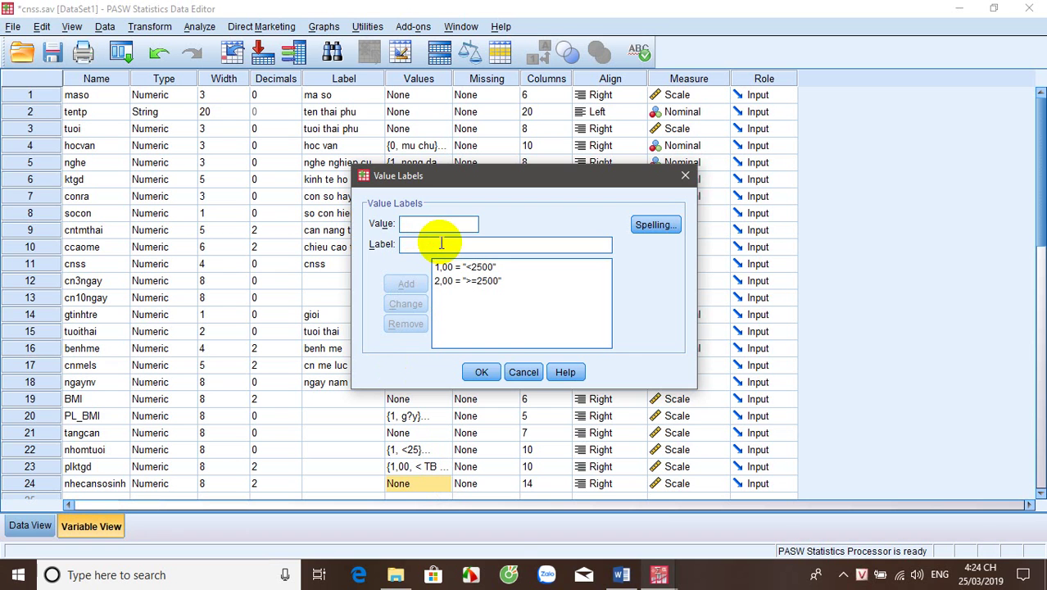
left_click(480, 372)
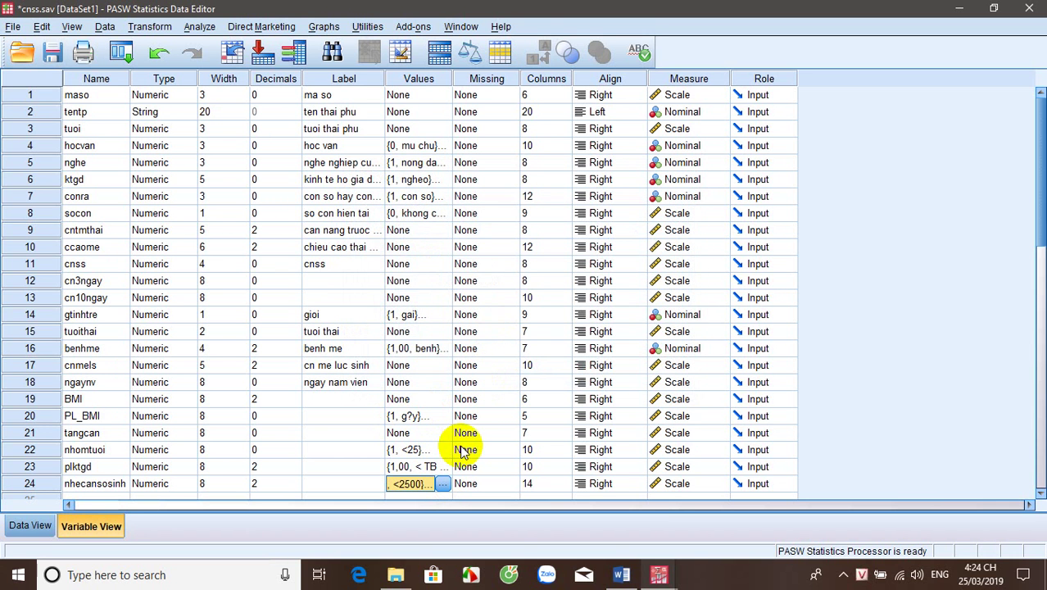
- Set up a Crosstabs analysis with plktgd as the row variable and nhecansosinh as the column variable
scroll(1040, 174, "down", 3)
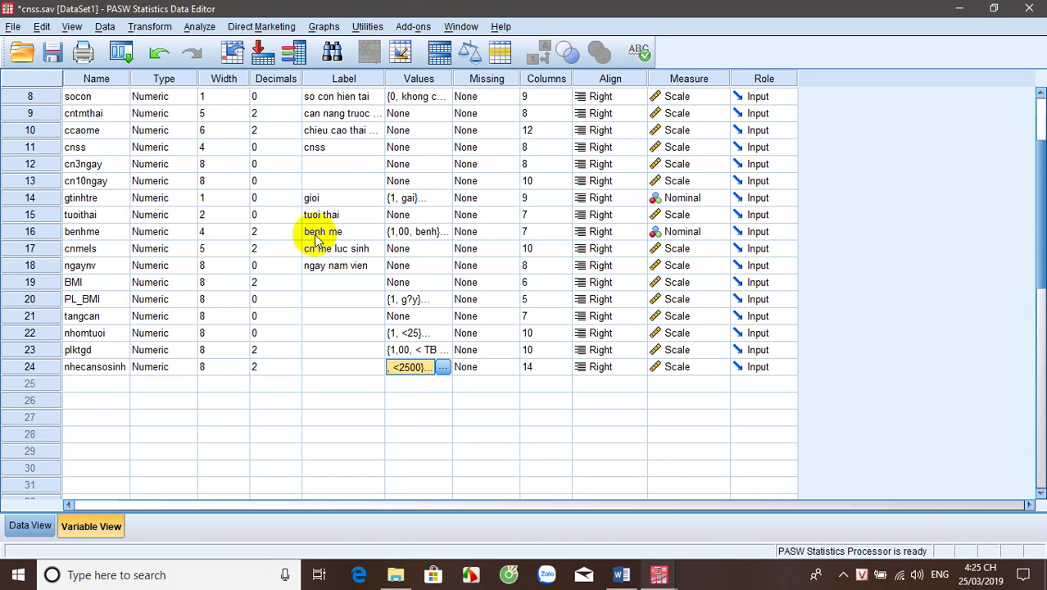
left_click(202, 27)
mouse_move(256, 66)
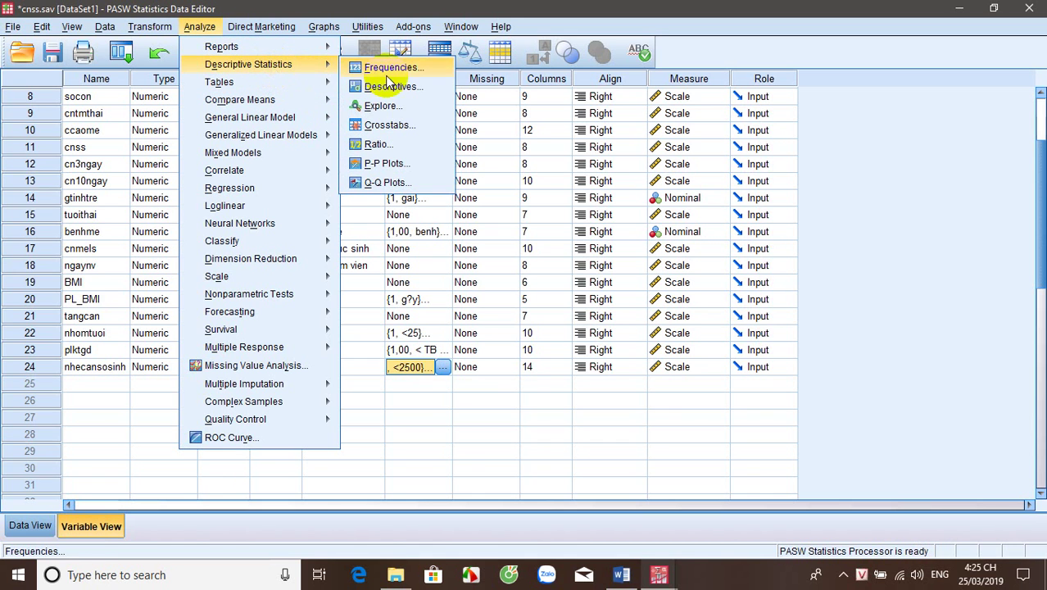
left_click(390, 125)
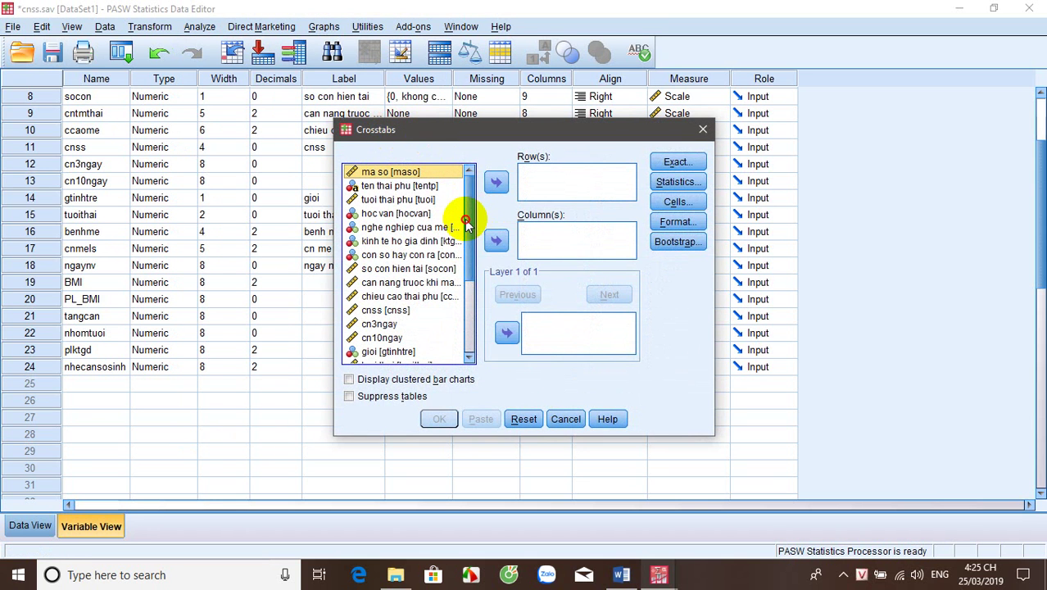
left_click_drag(467, 217, 473, 344)
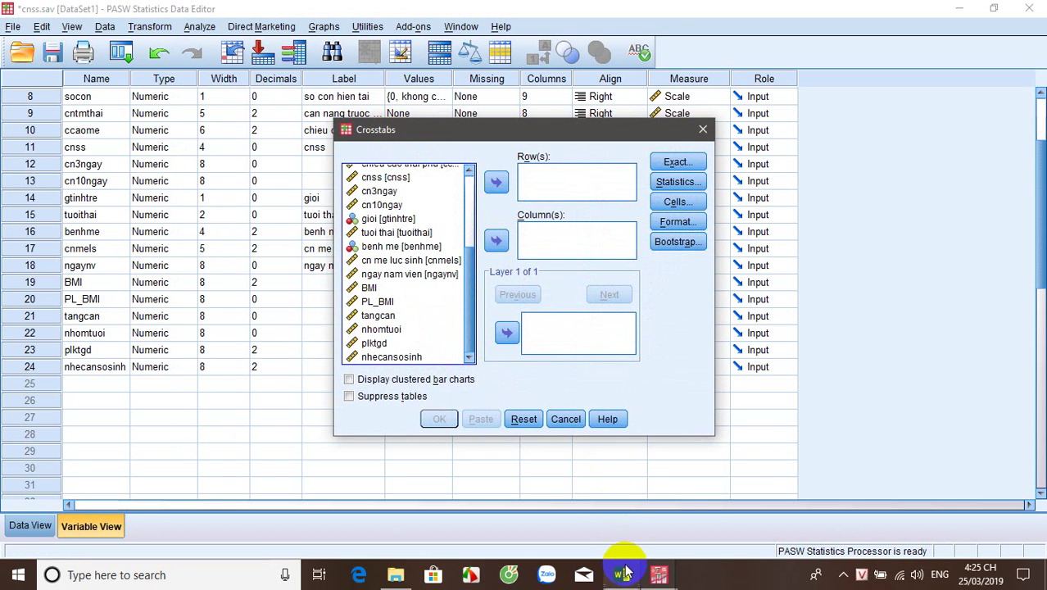
mouse_move(624, 579)
mouse_move(604, 499)
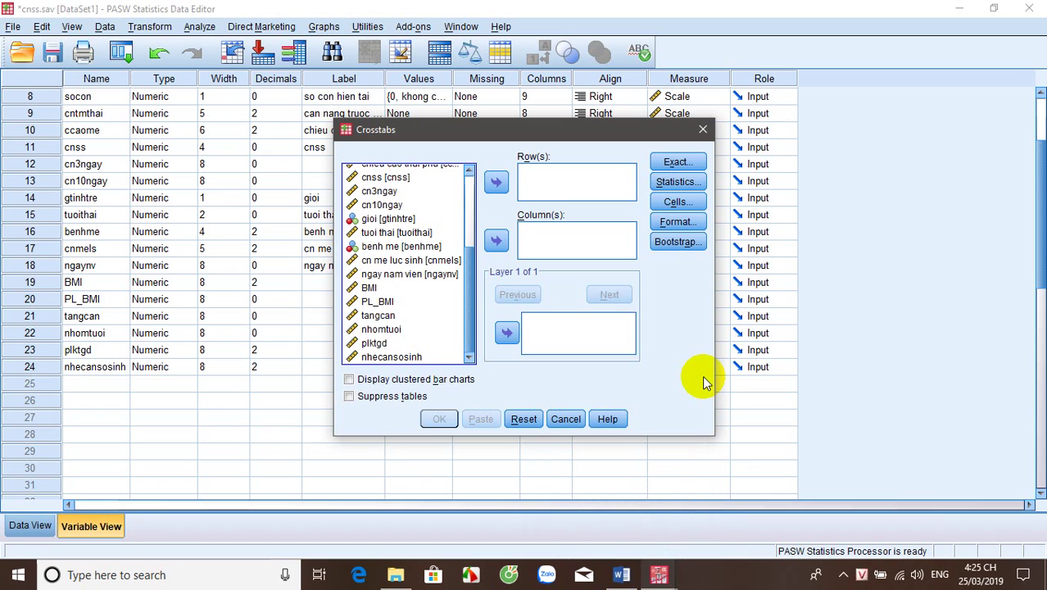
left_click(391, 357)
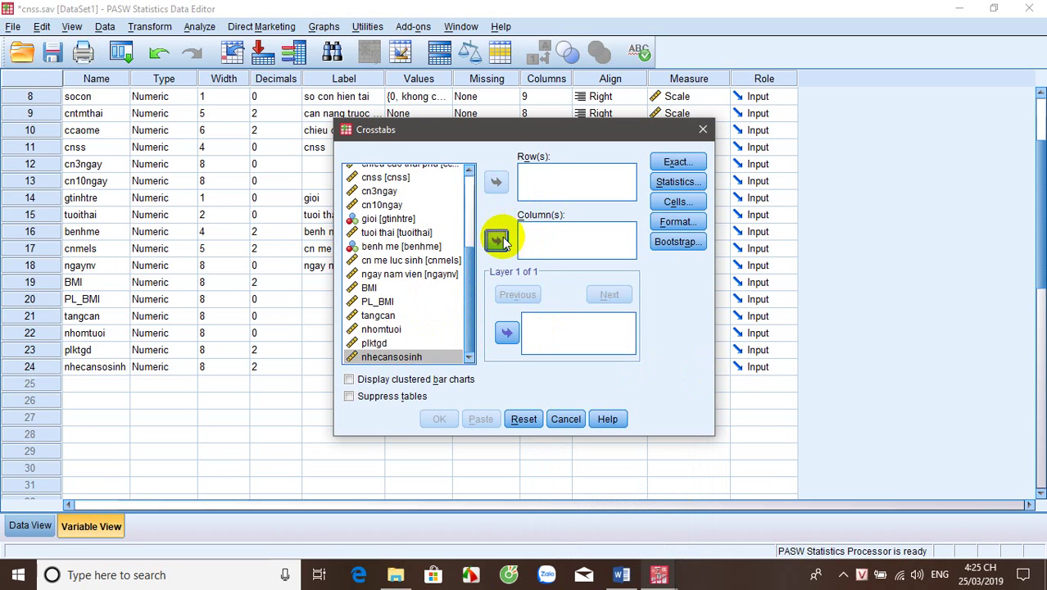
left_click(497, 240)
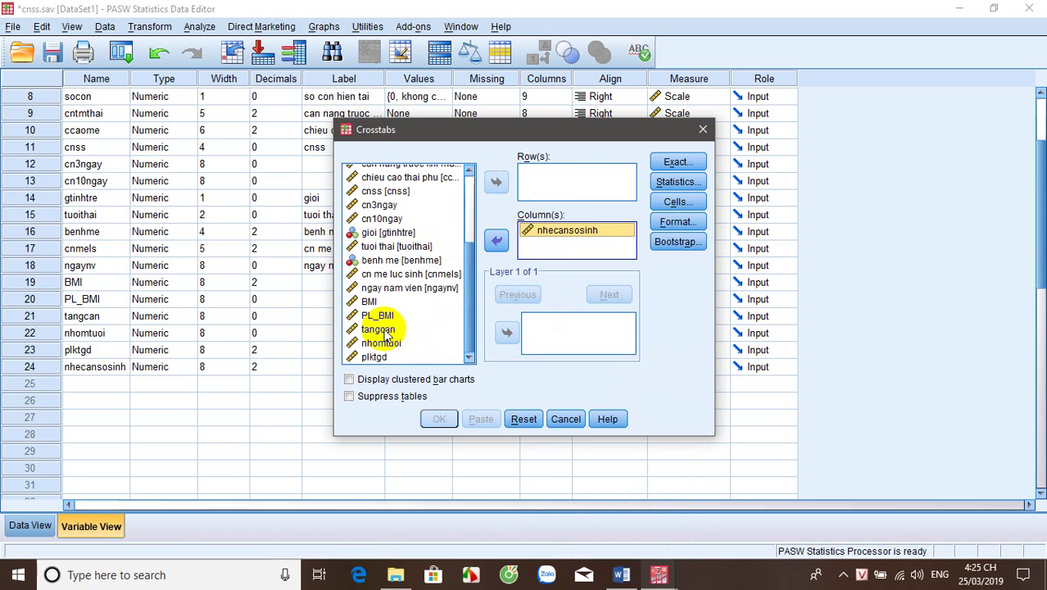
left_click(375, 357)
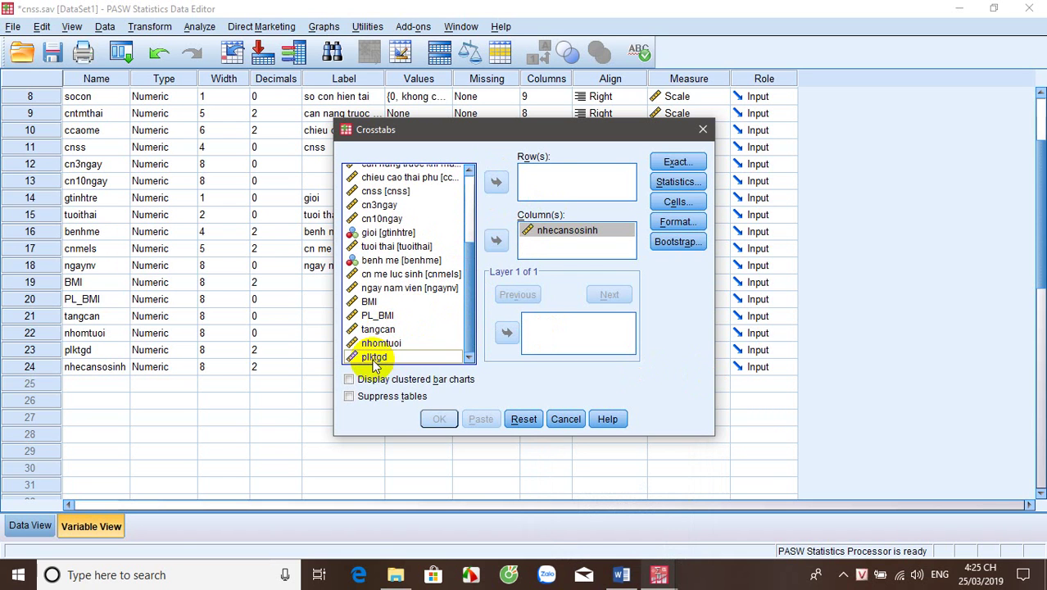
left_click(498, 183)
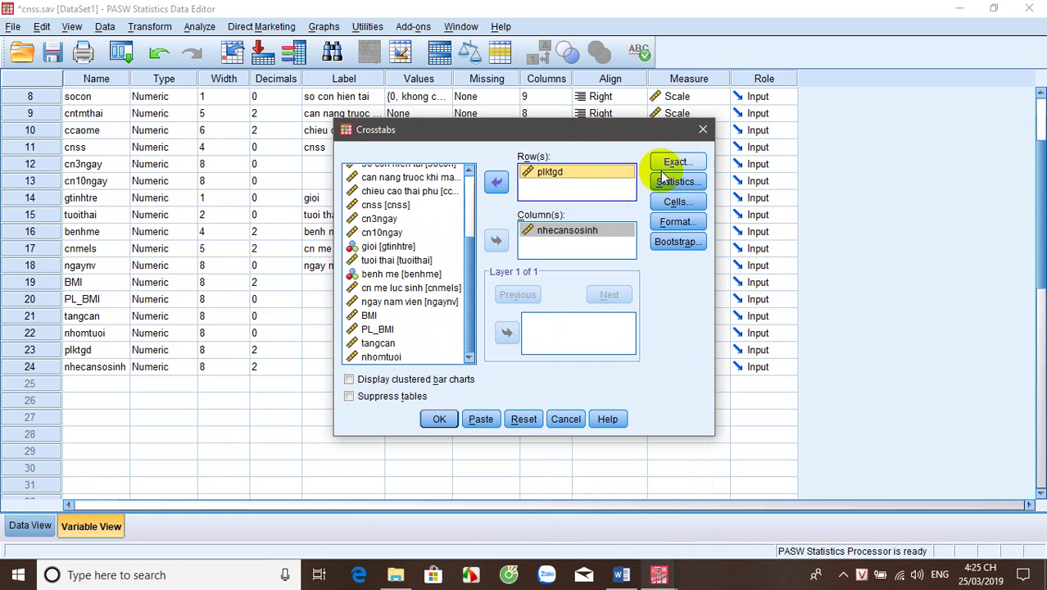
- Include the Chi-square and Risk statistics in the crosstabulation
left_click(691, 184)
left_click(465, 180)
left_click(562, 317)
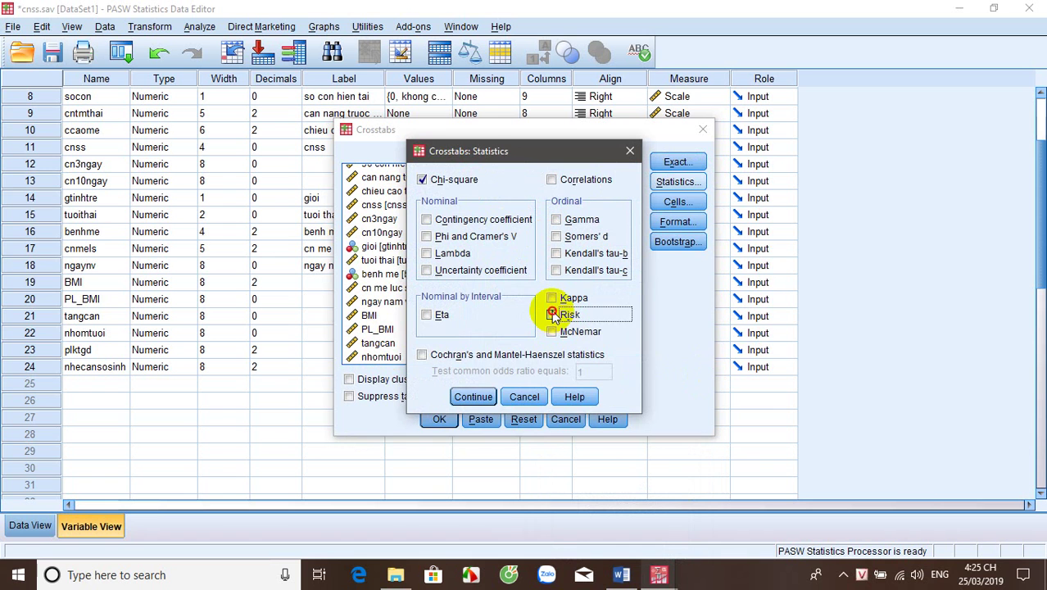
left_click(472, 396)
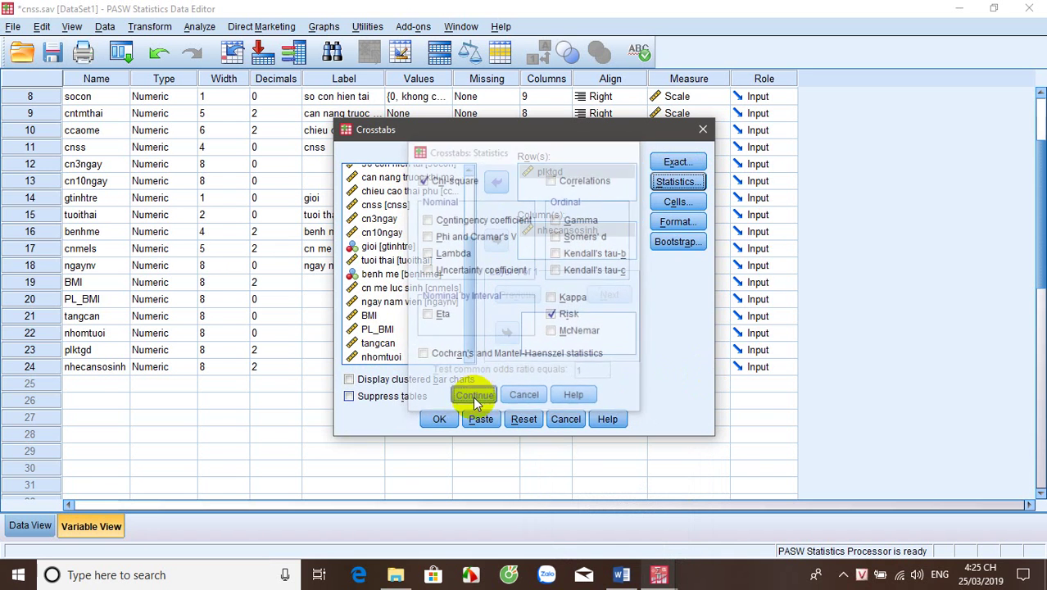
- Include row percentages in the crosstabulation of plktgd by nhecansosinh and run the analysis
left_click(677, 202)
left_click(439, 259)
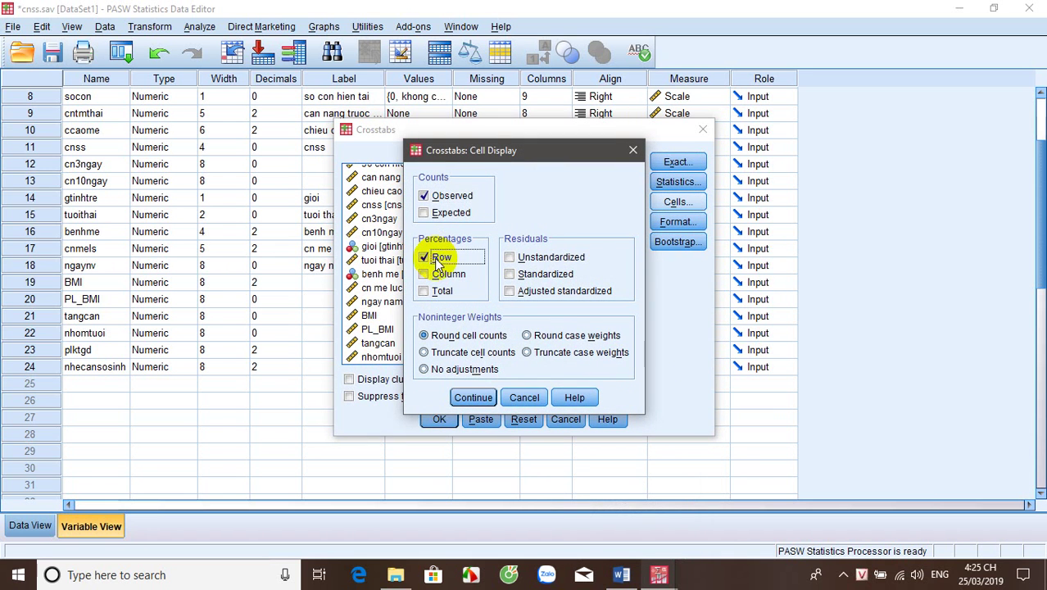
left_click(473, 399)
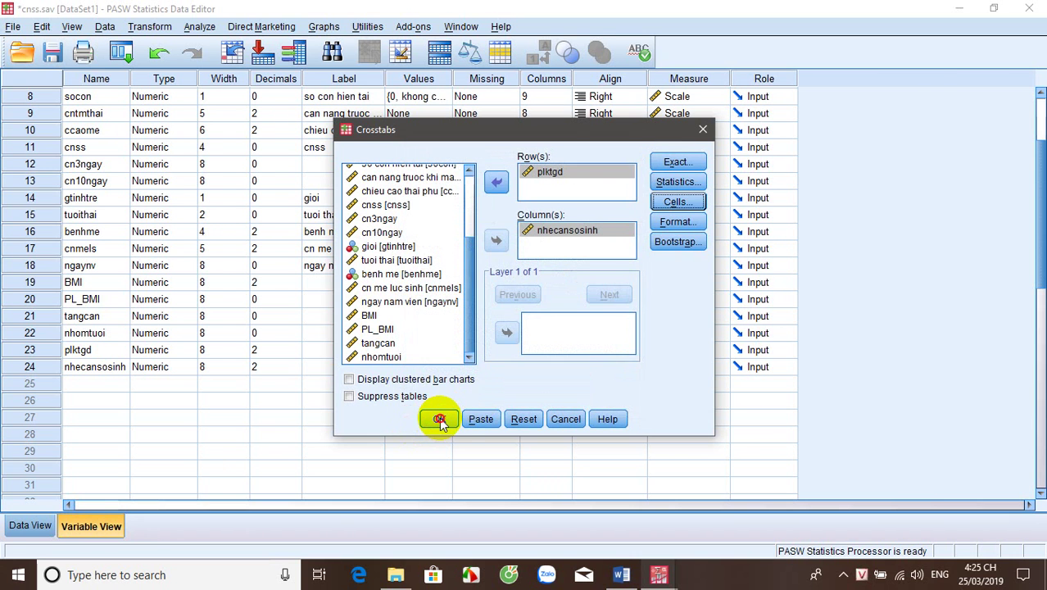
left_click(440, 420)
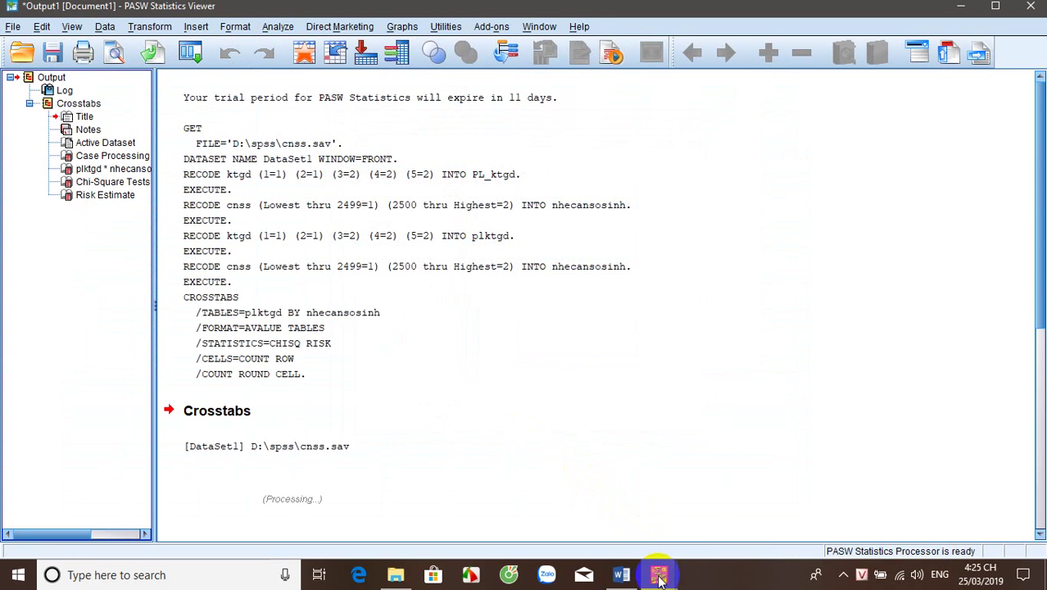
- Examine the plktgd by nhecansosinh crosstabulation in the output, comparing row percentages against the first research question
left_click(729, 327)
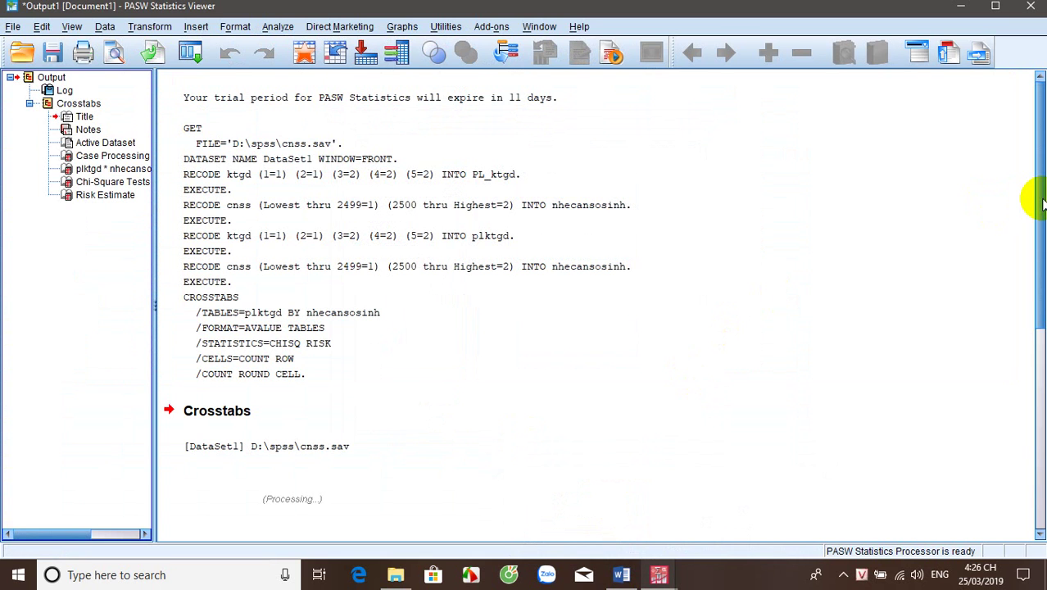
left_click_drag(1043, 203, 1042, 393)
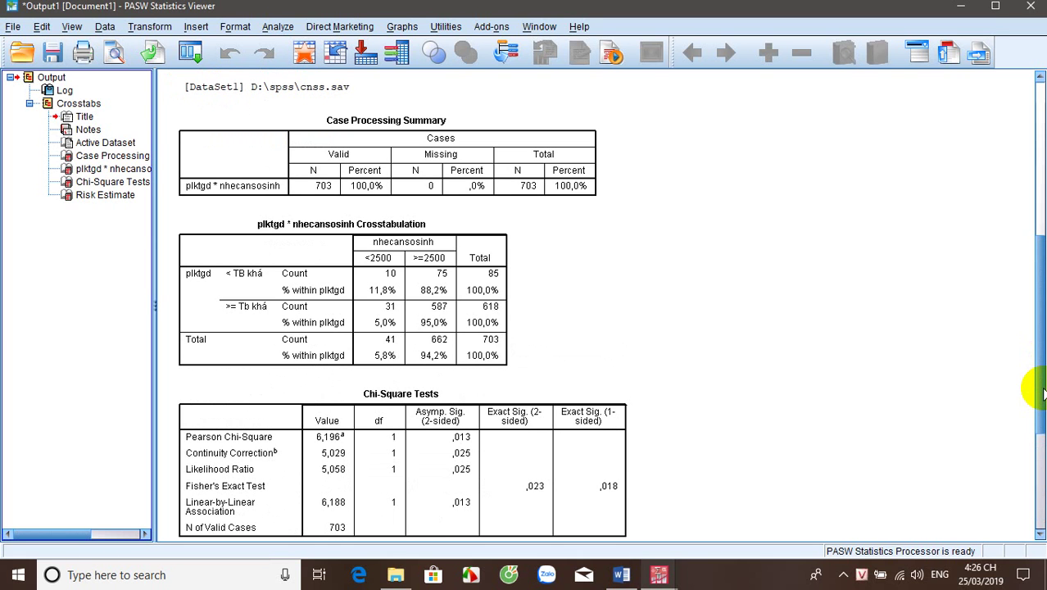
left_click(354, 318)
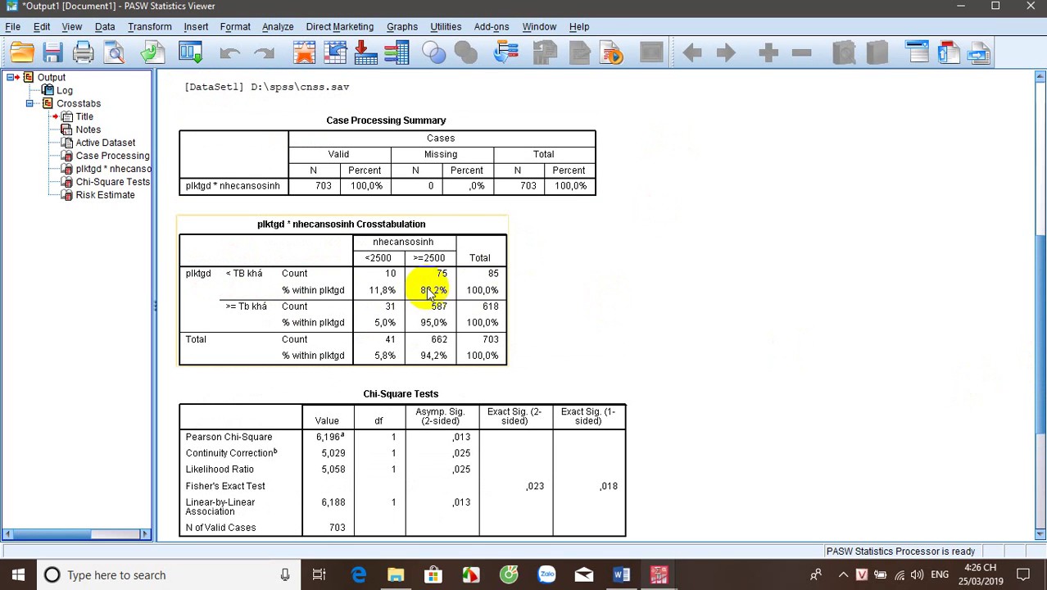
left_click(537, 313)
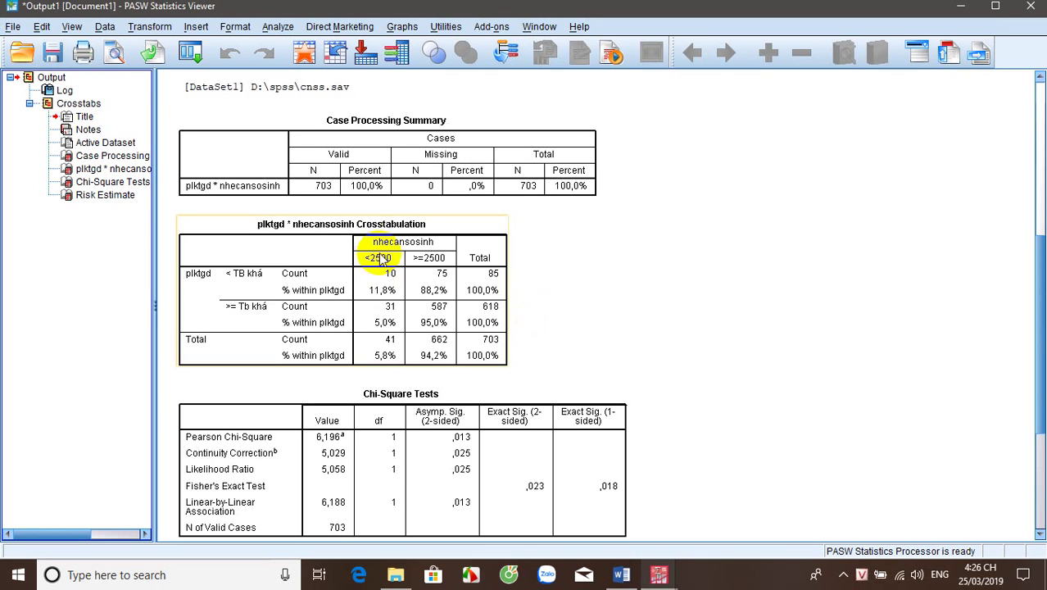
mouse_move(621, 574)
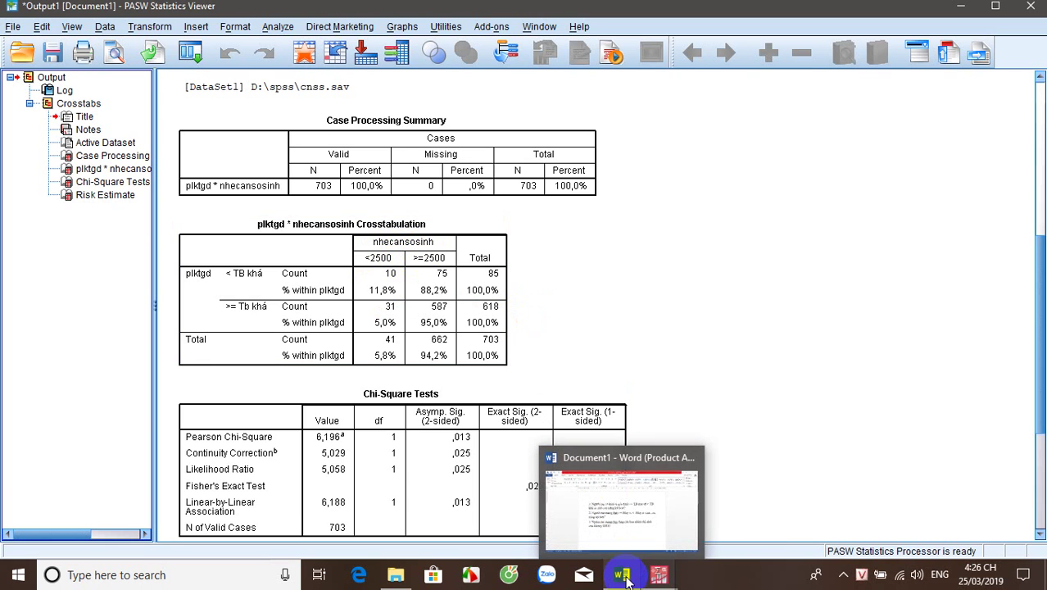
mouse_move(668, 501)
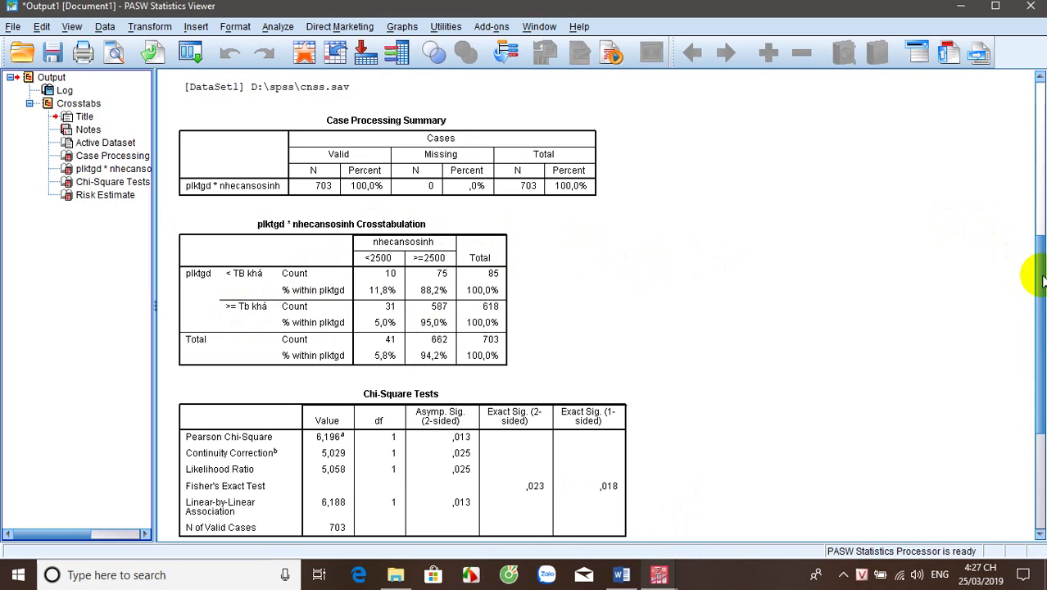
- Examine the Chi-Square Tests significance values and the Risk Estimate odds ratio with its 95% confidence interval
scroll(1030, 279, "down", 5)
left_click(573, 288)
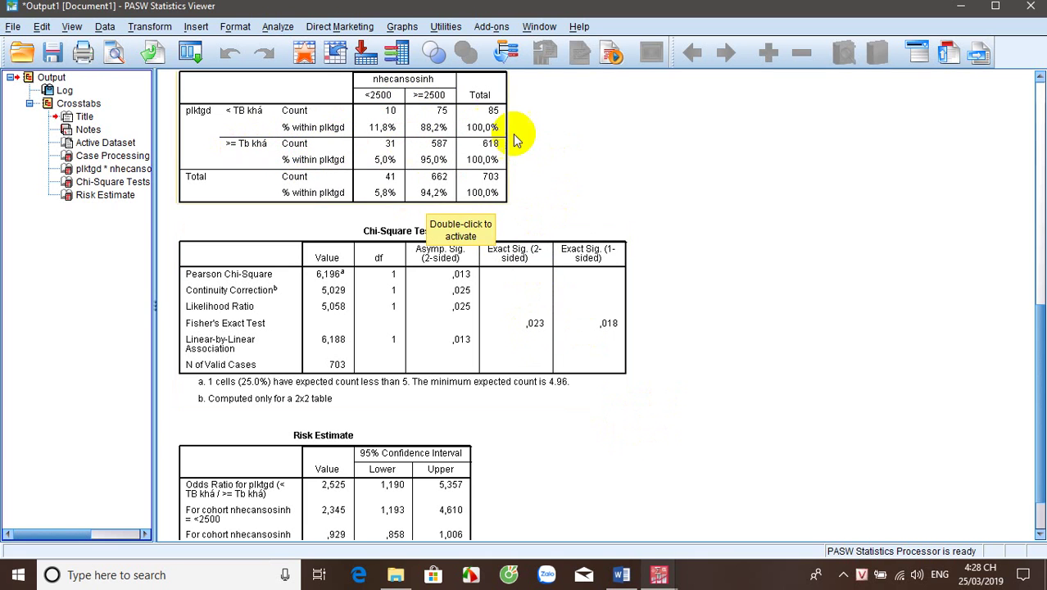
mouse_move(623, 574)
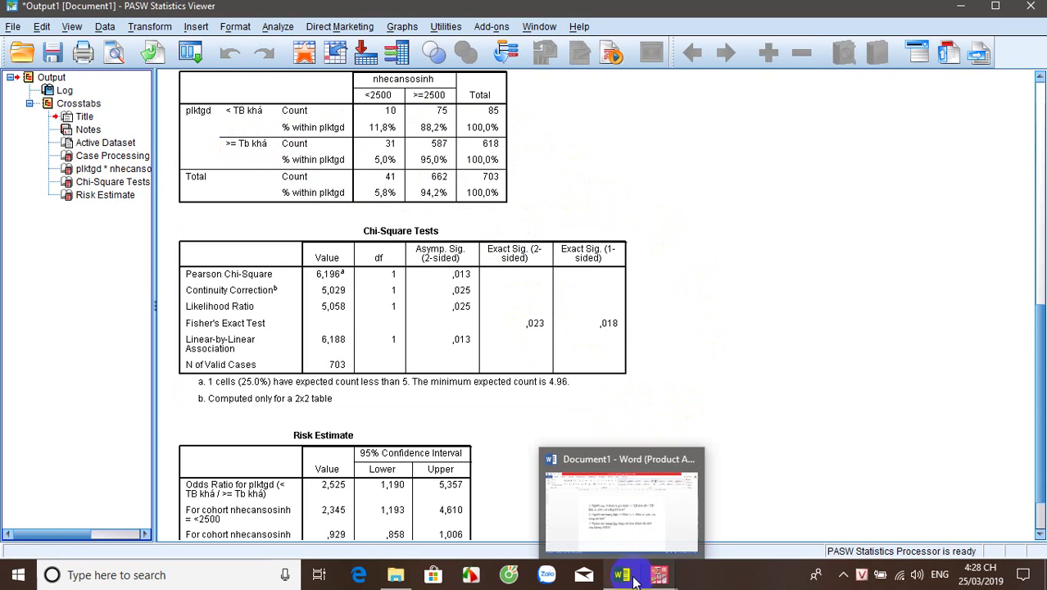
mouse_move(653, 533)
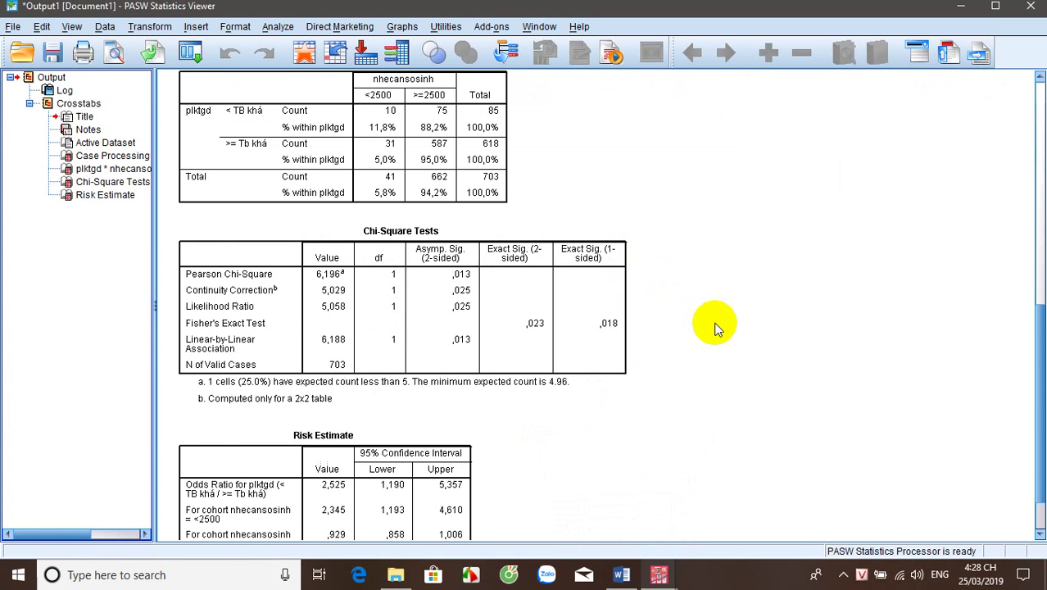
left_click_drag(1041, 330, 1042, 375)
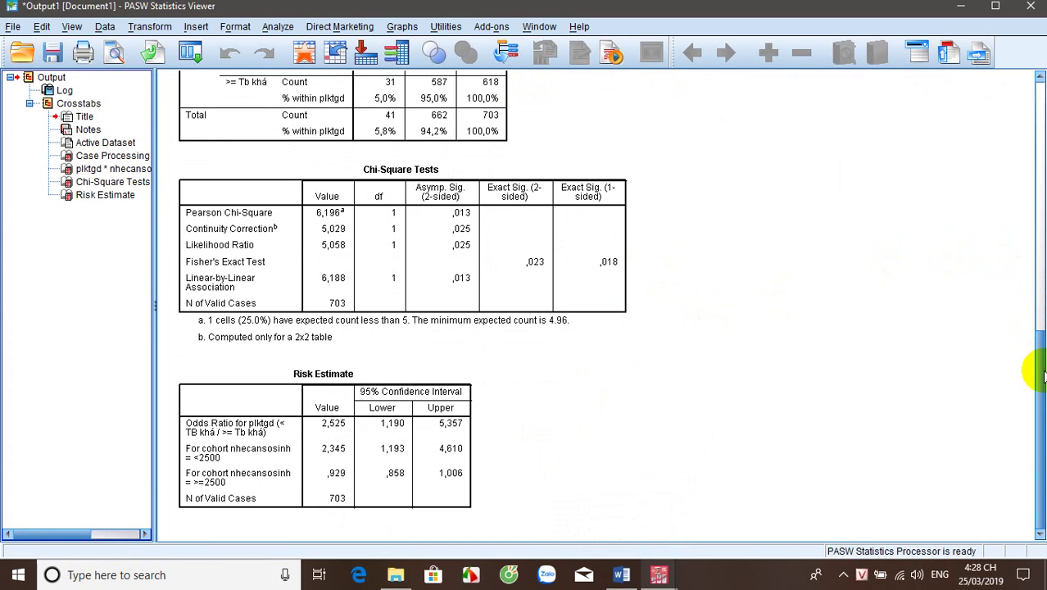
left_click(447, 400)
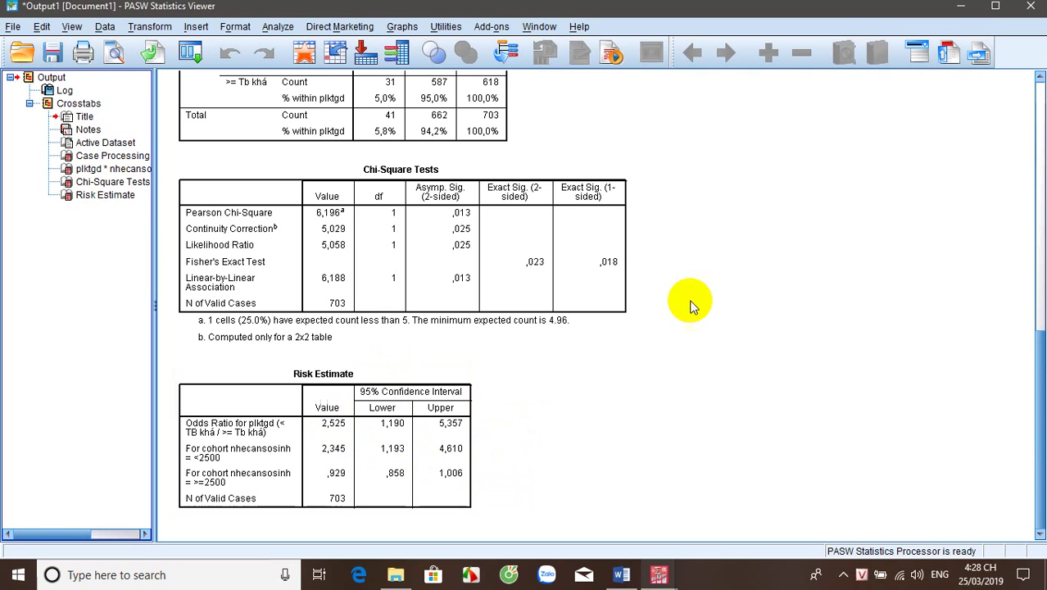
mouse_move(1037, 367)
left_mouse_down()
mouse_move(1038, 345)
mouse_move(1039, 371)
left_mouse_up()
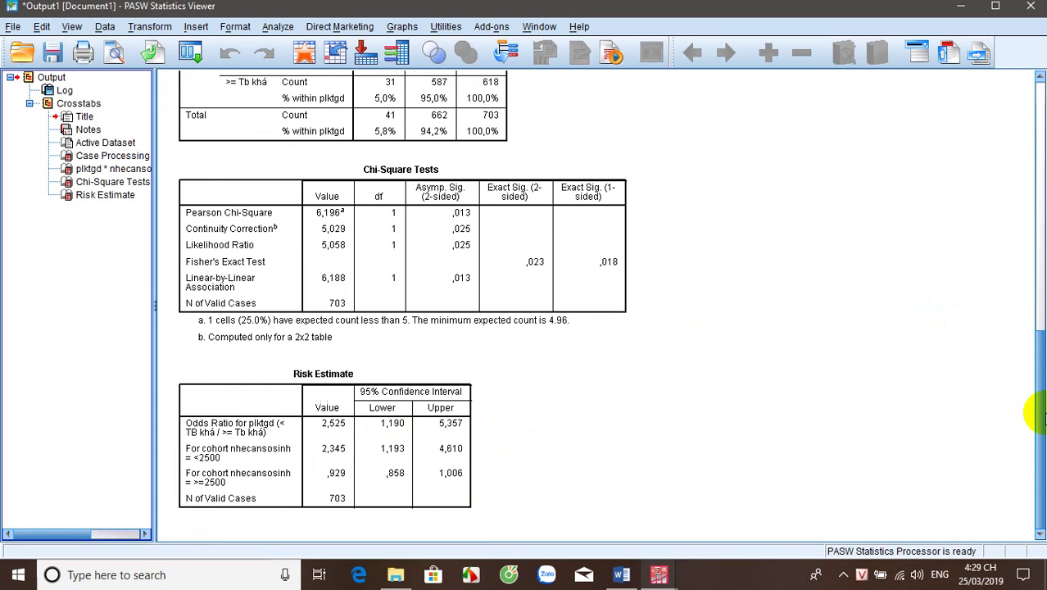
left_click(334, 378)
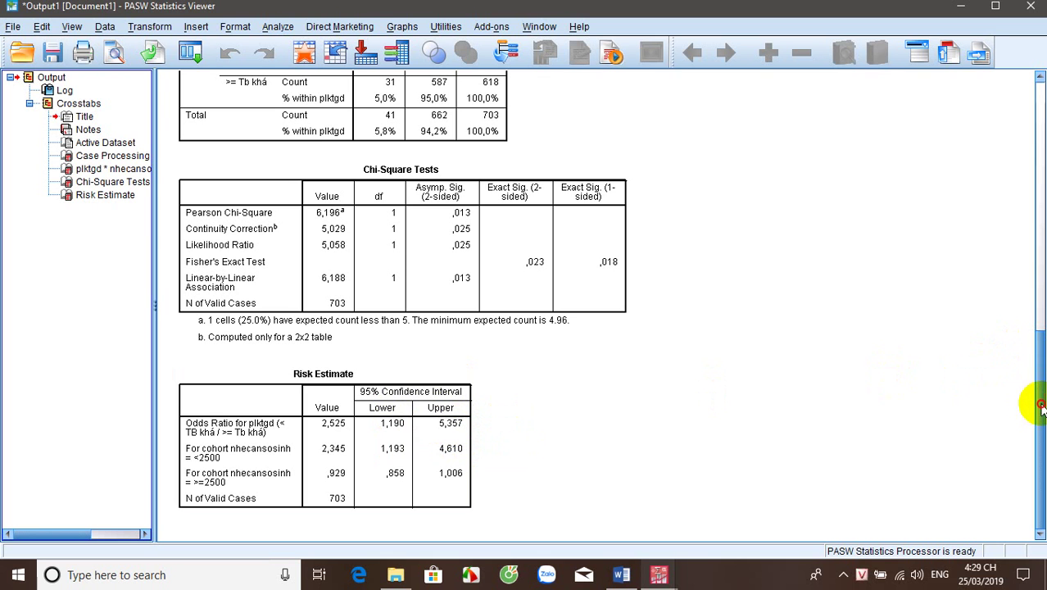
- Read the second research question in the Word document and return to the cnss.sav data editor
left_click(631, 579)
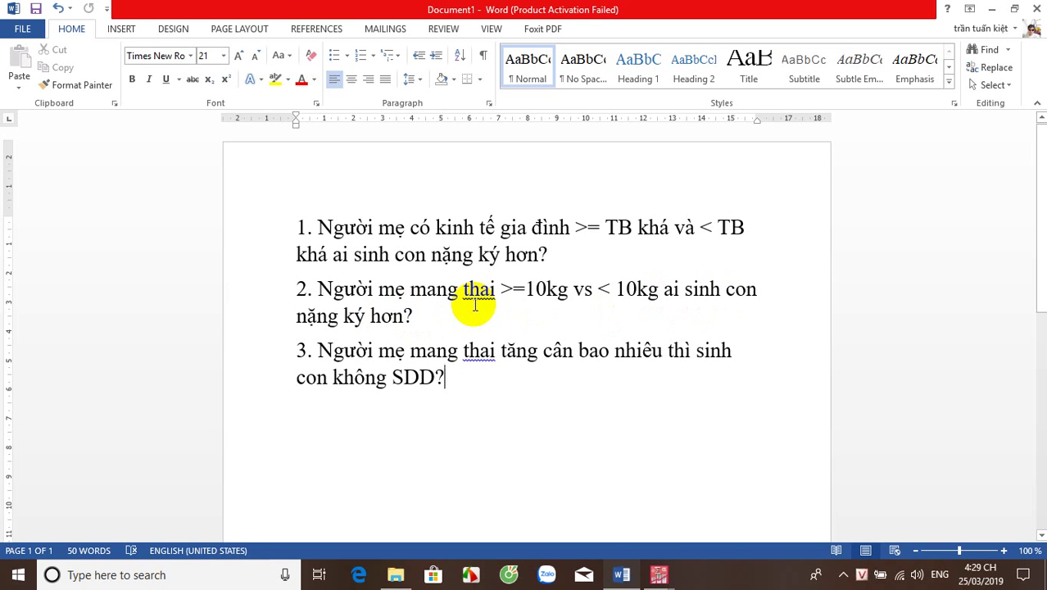
left_click(659, 575)
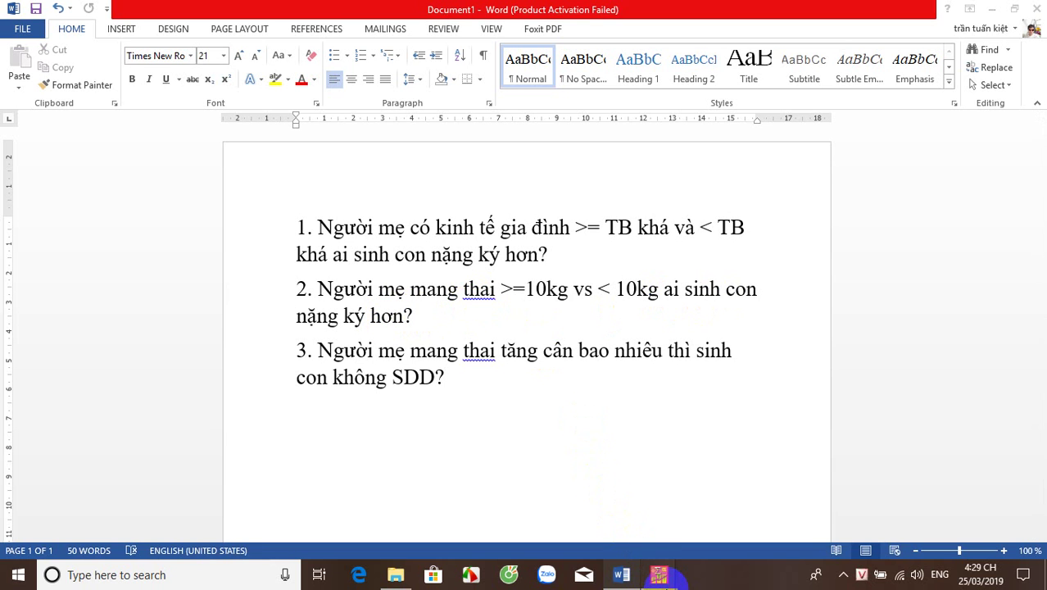
left_click(727, 515)
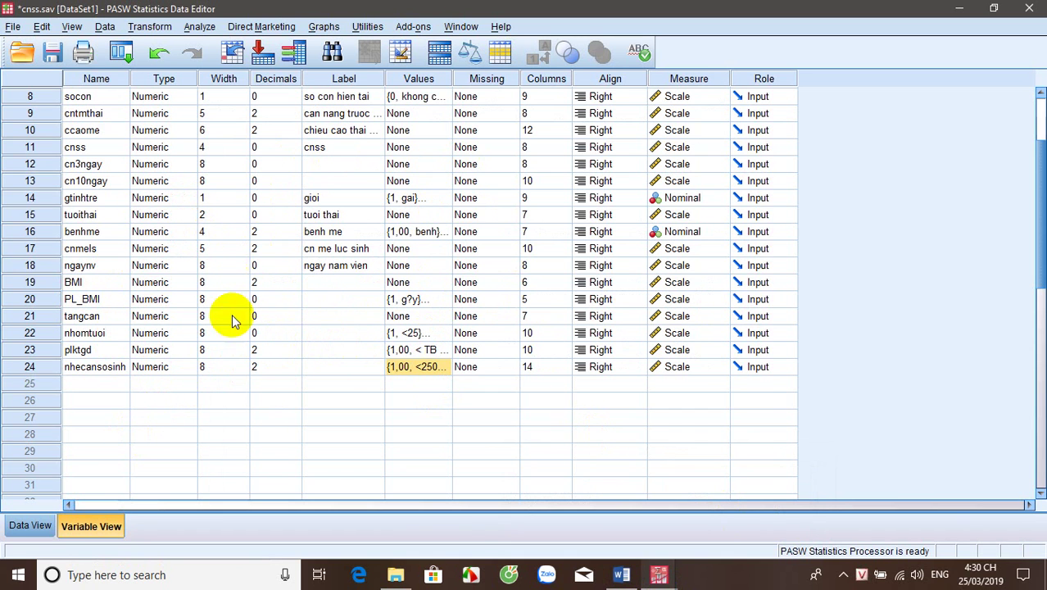
- Reset the Recode into Different Variables setup and assign tangcan to a new output variable named tangcan10
left_click(88, 318)
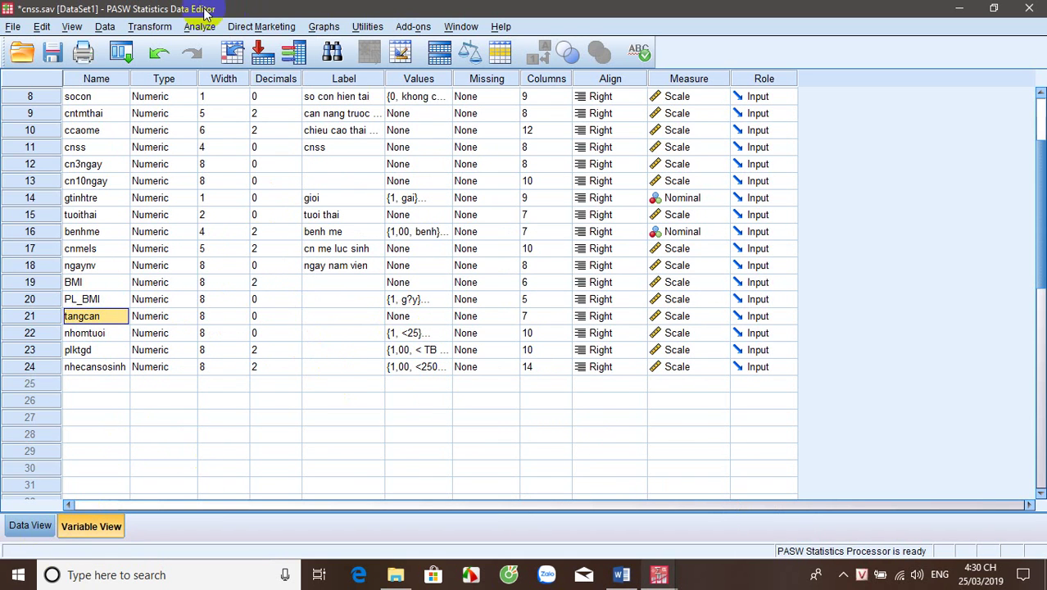
left_click(150, 27)
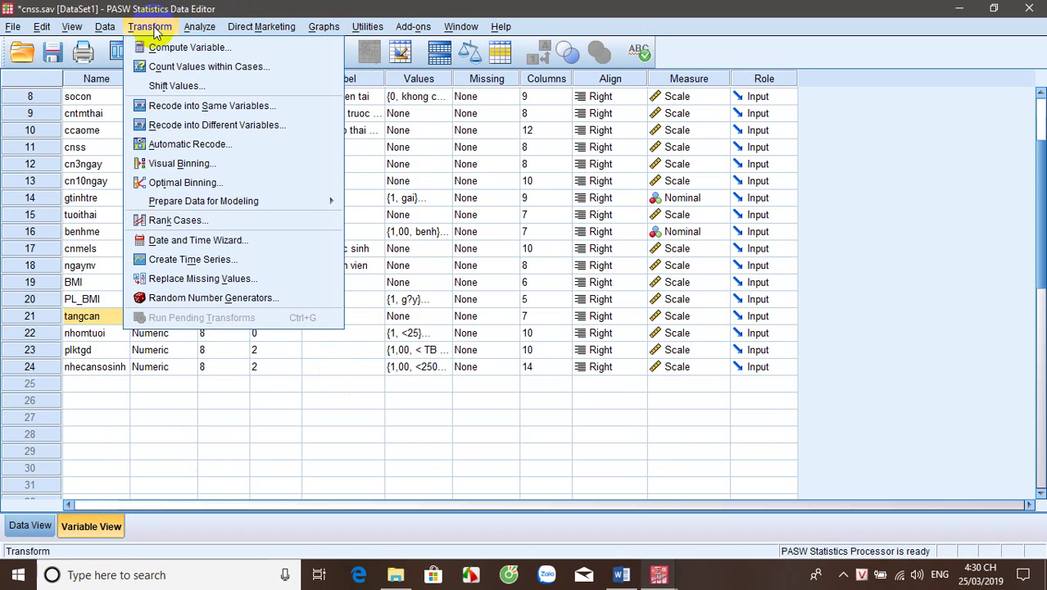
left_click(219, 127)
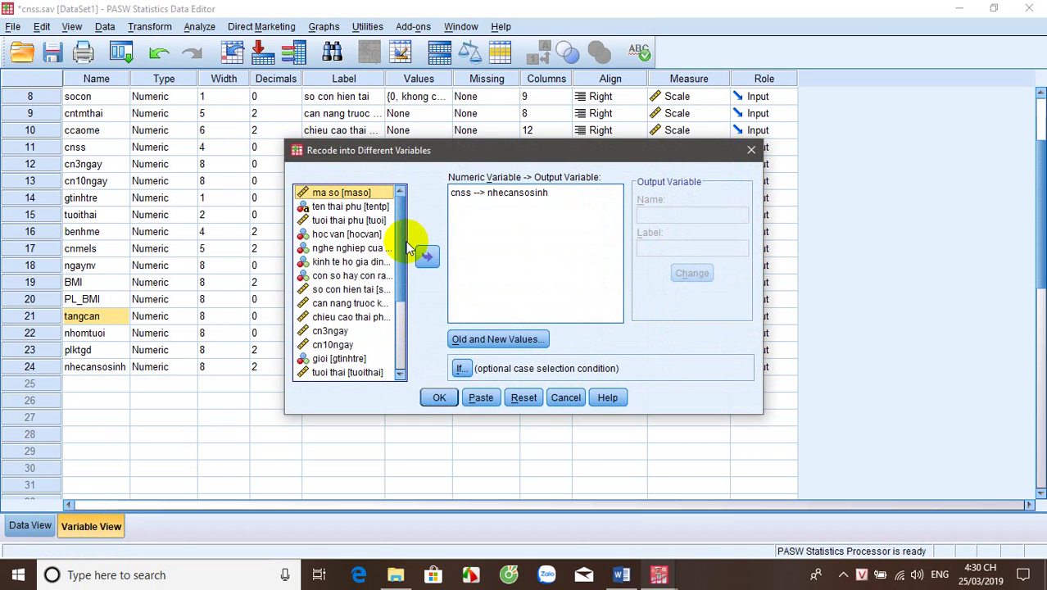
left_click(524, 398)
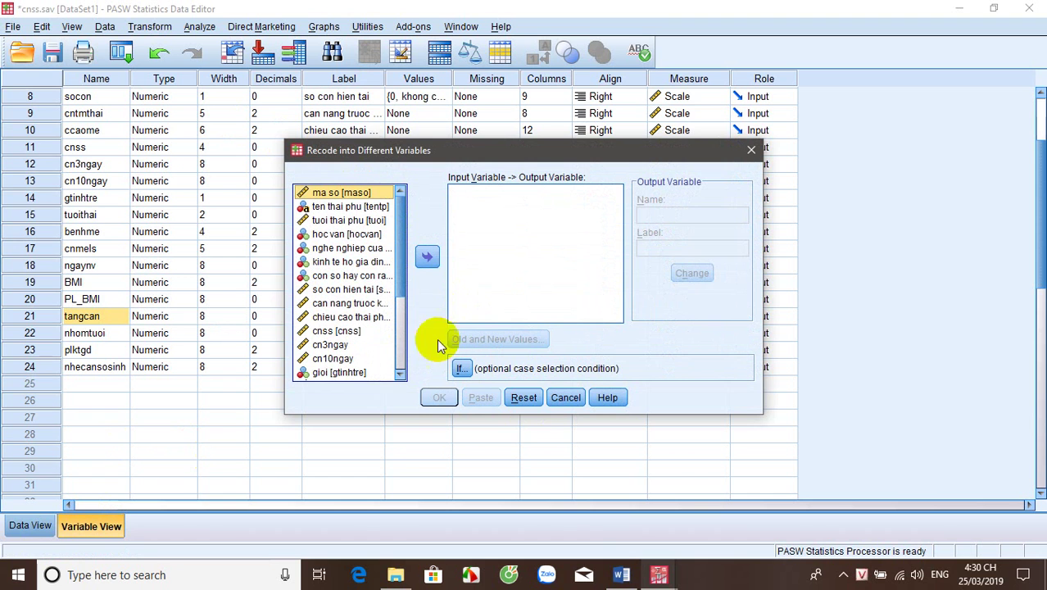
left_click_drag(402, 276, 403, 360)
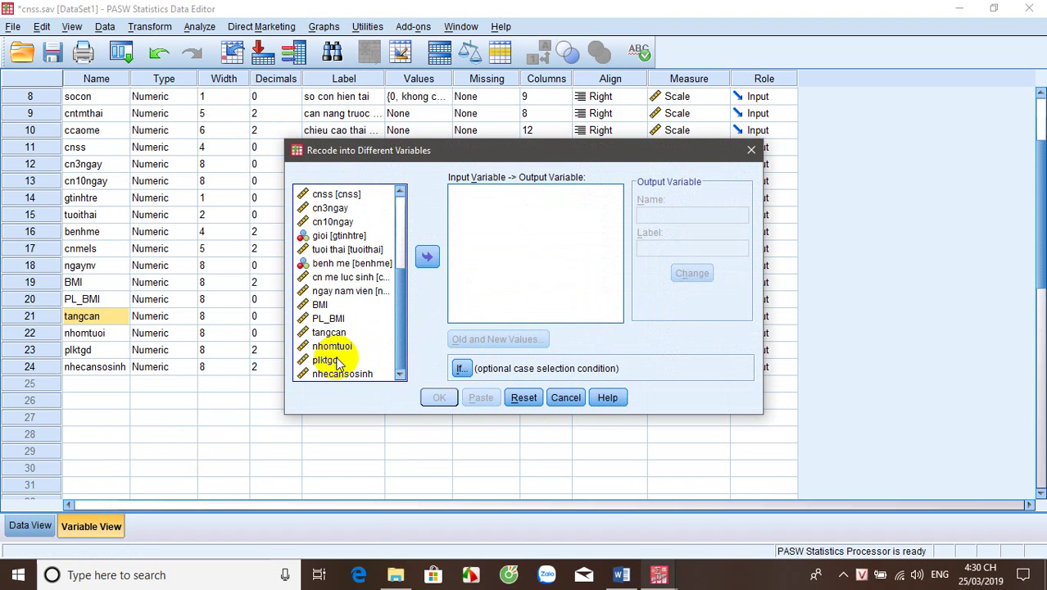
left_click(329, 332)
left_click(427, 256)
left_click(690, 215)
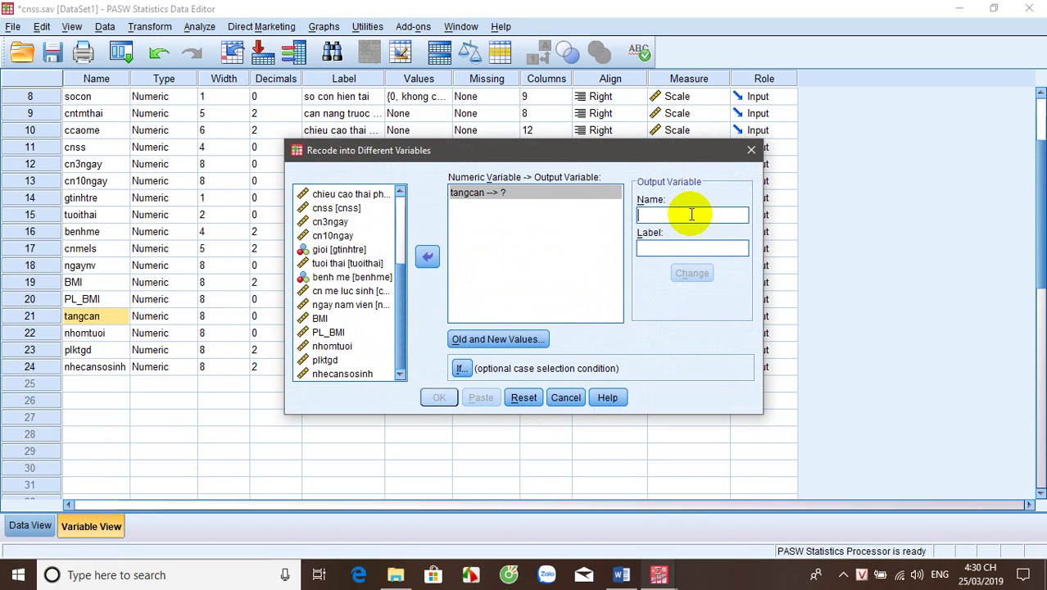
type("tangcan10")
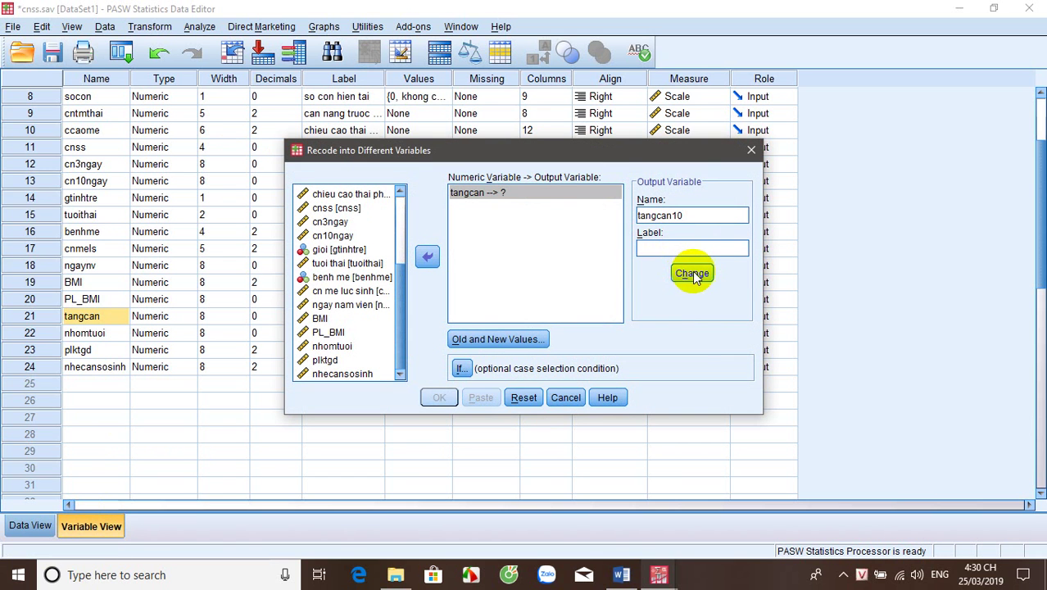
left_click(692, 273)
- Add a recode rule mapping tangcan values from the lowest through 9,99 to 1
left_click(528, 340)
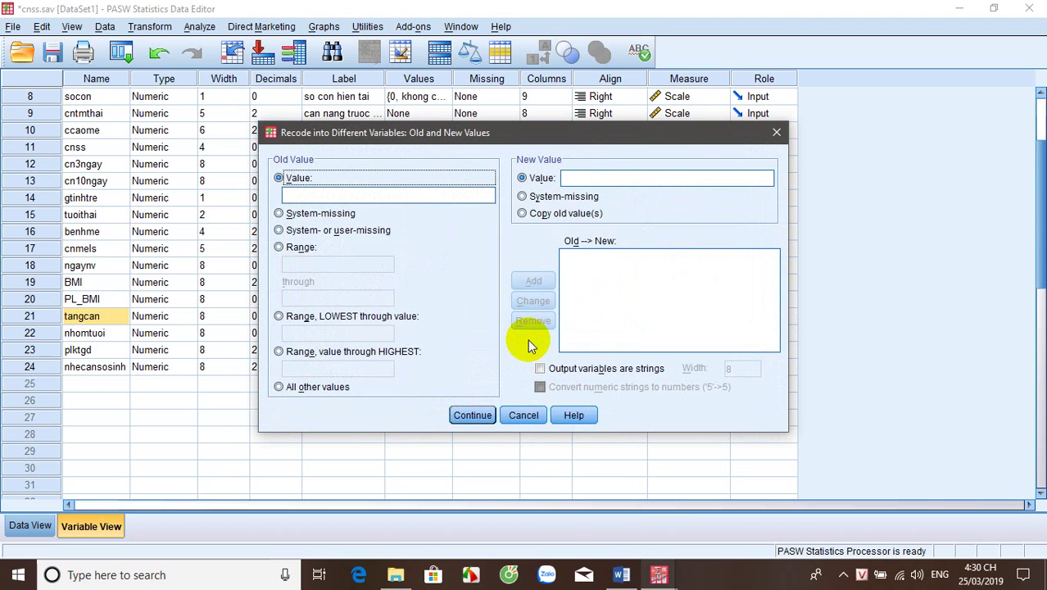
left_click(334, 326)
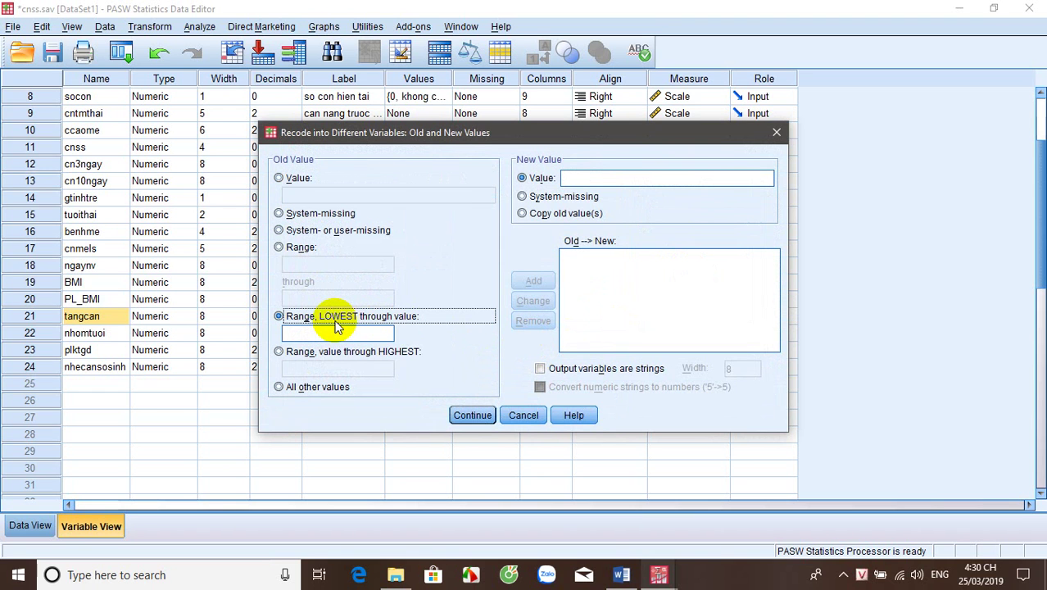
left_click(331, 334)
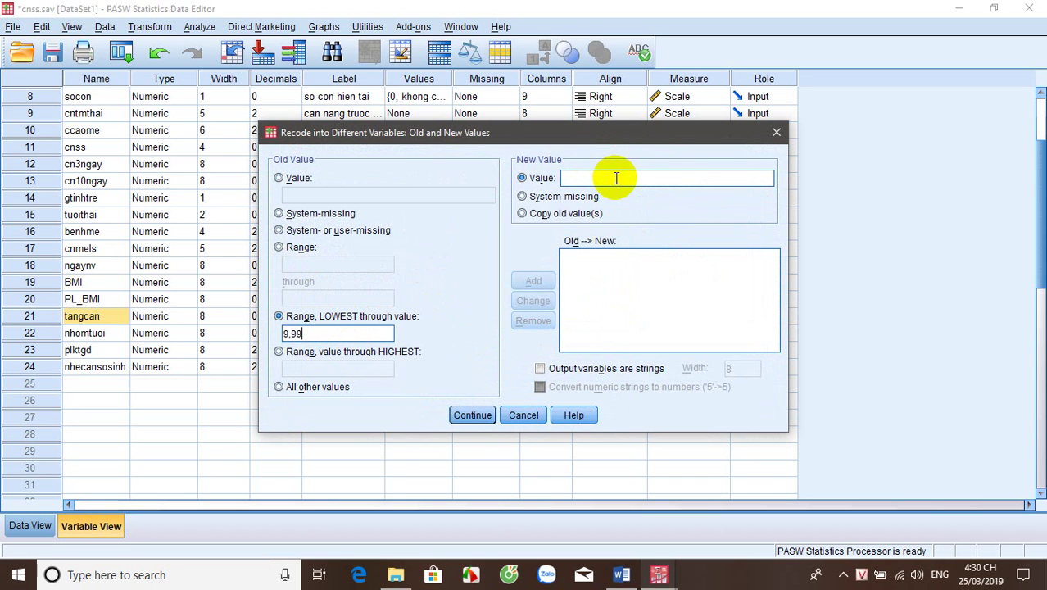
type("1")
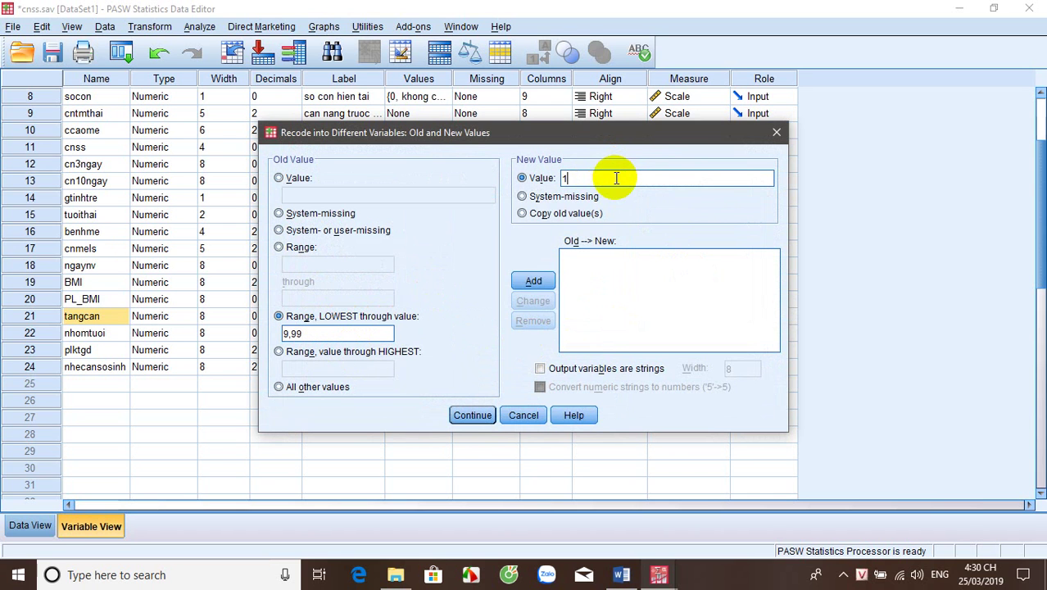
left_click(533, 281)
- Add a recode rule mapping values from 10 through the highest to 2, and run the recode into tangcan10
left_click(328, 352)
left_click(312, 367)
left_click(583, 179)
type("2")
left_click(549, 279)
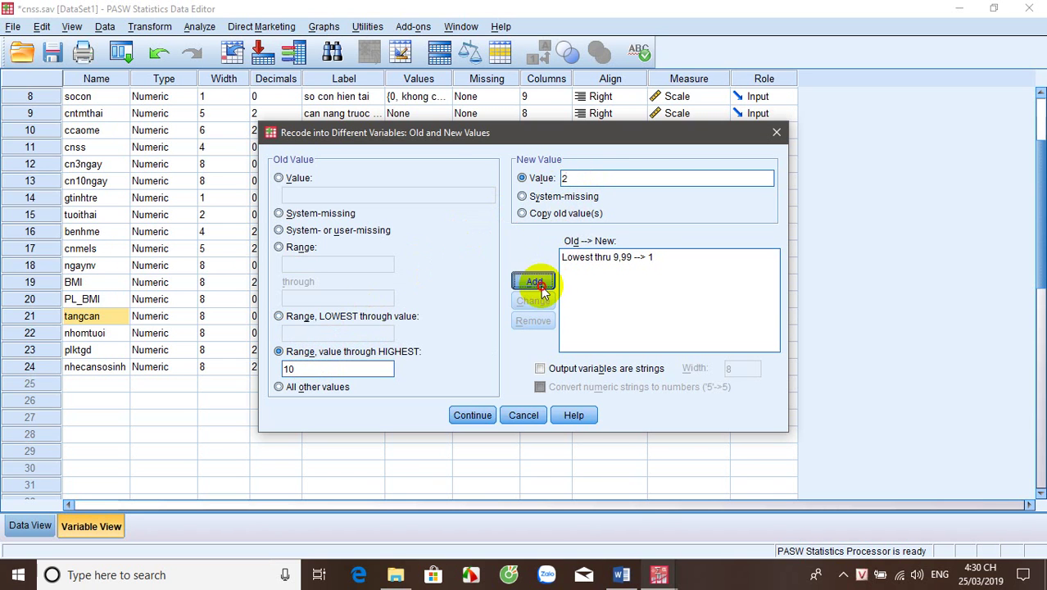
left_click(473, 415)
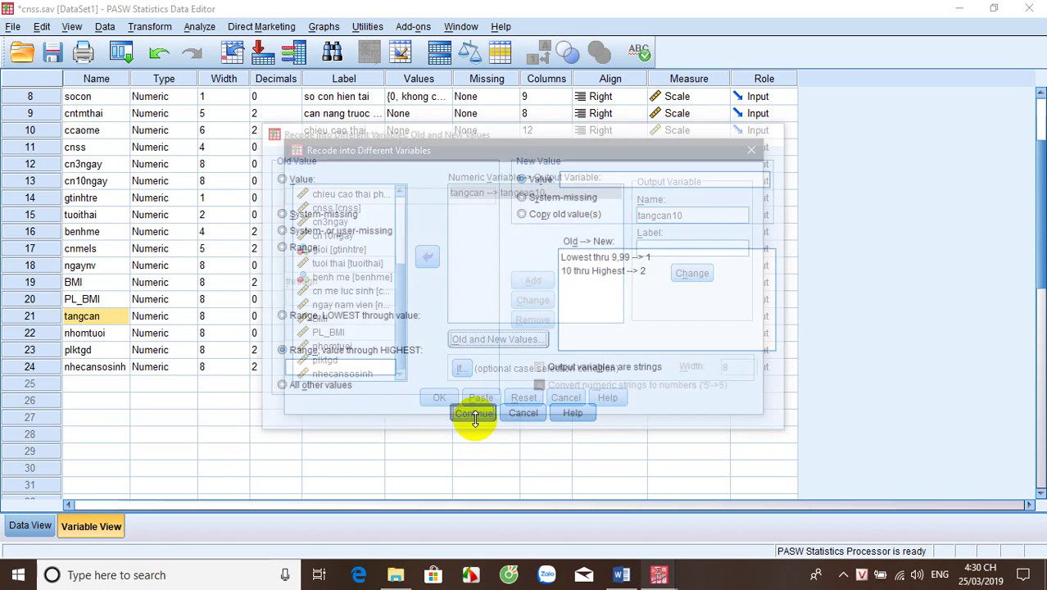
left_click(438, 397)
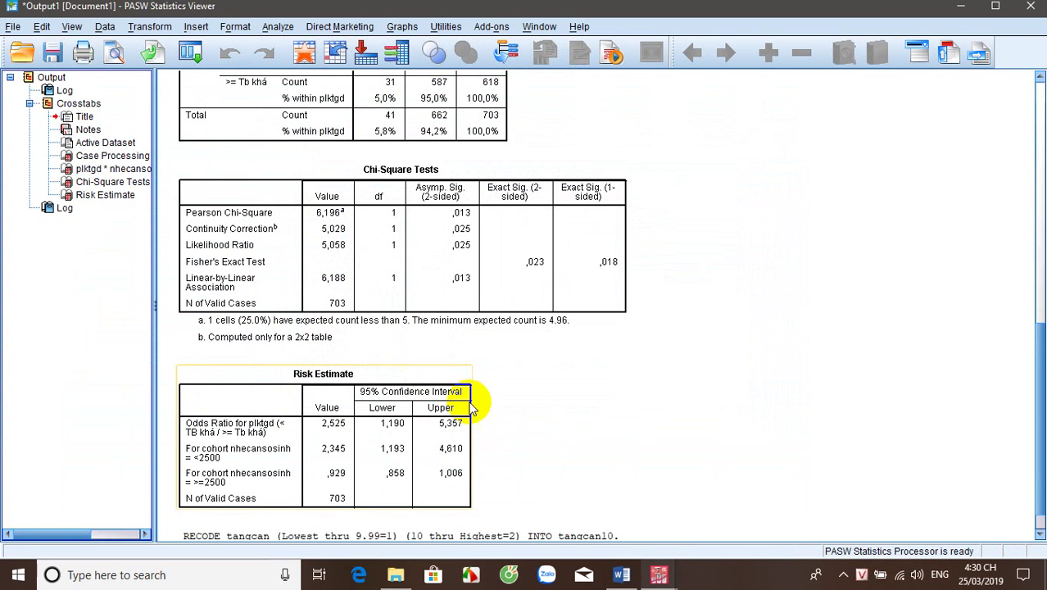
- In the cnss.sav data editor, define value labels for tangcan10: 1 as <10kg and 2 as >=10kg
mouse_move(662, 572)
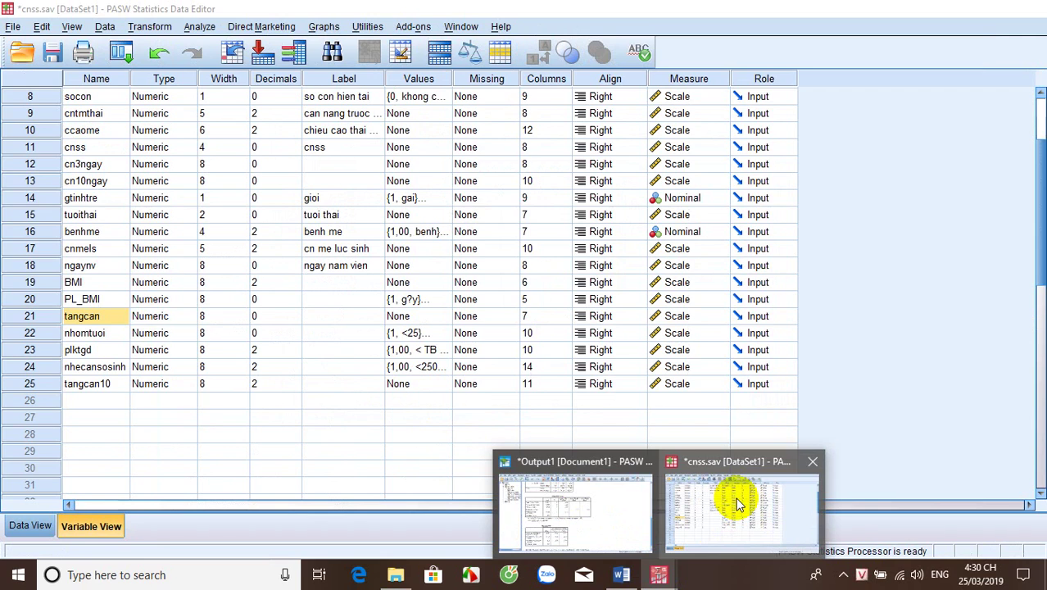
left_click(735, 498)
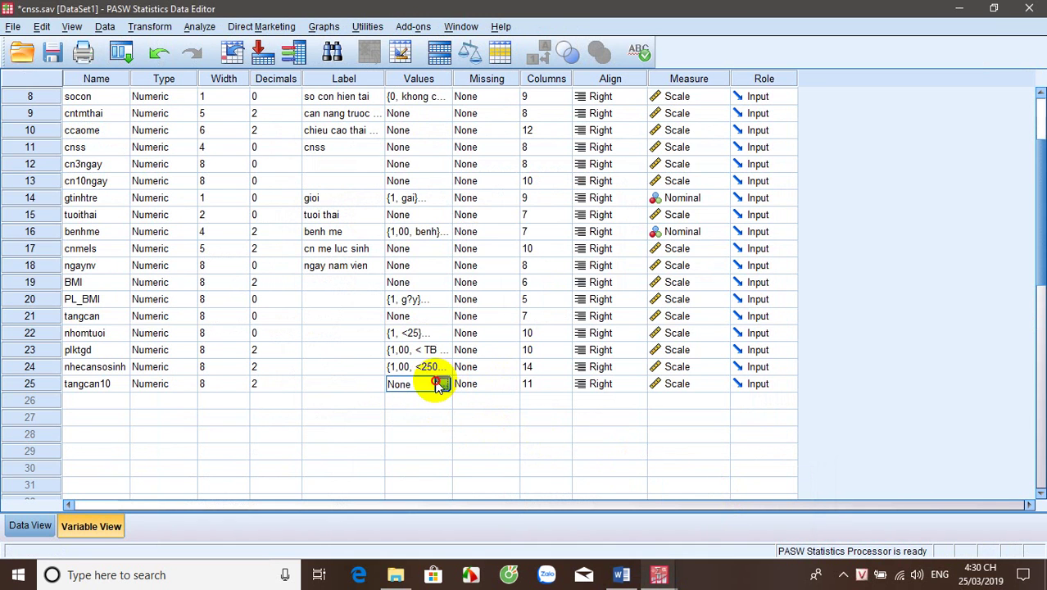
left_click(435, 384)
left_click(446, 383)
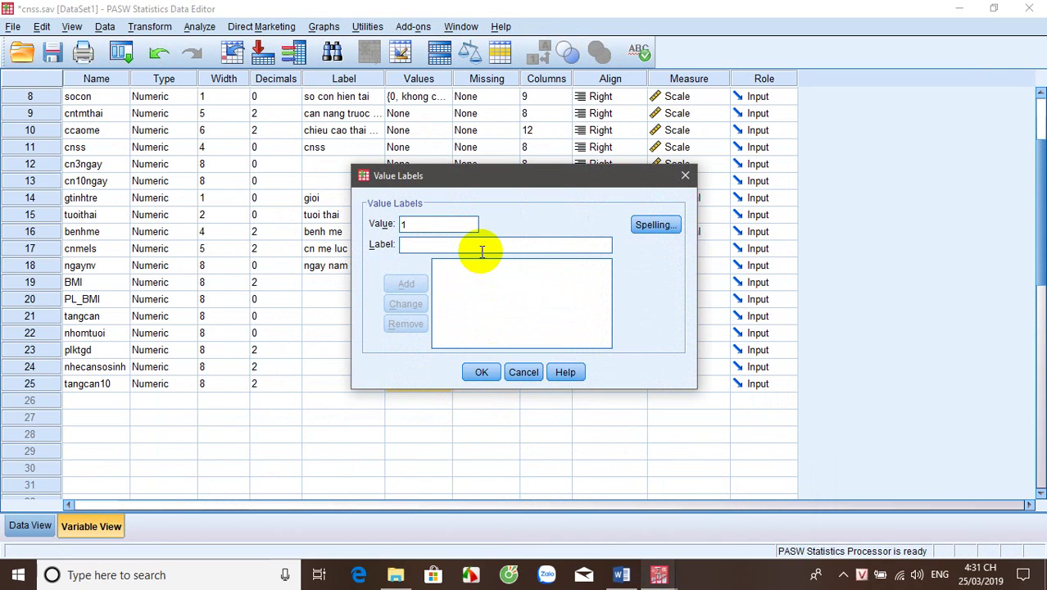
left_click(482, 250)
type("c")
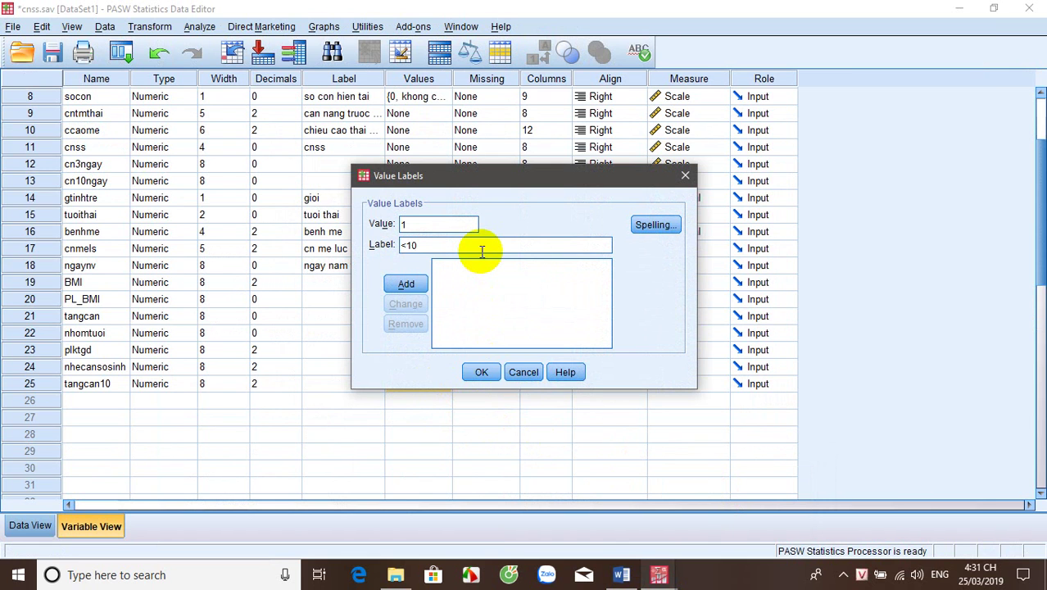
key("Return")
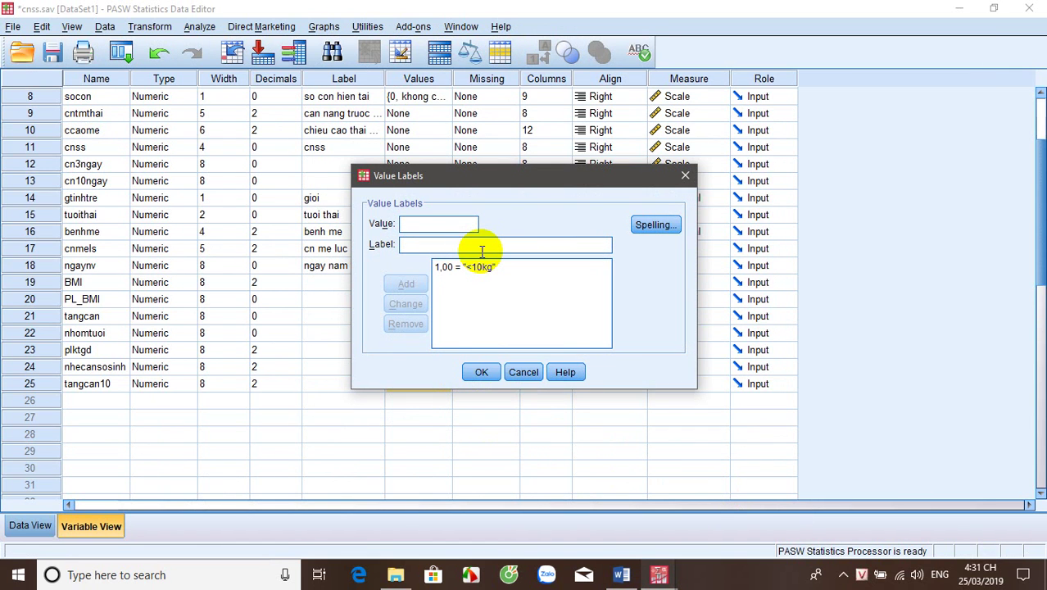
type(">=10kg")
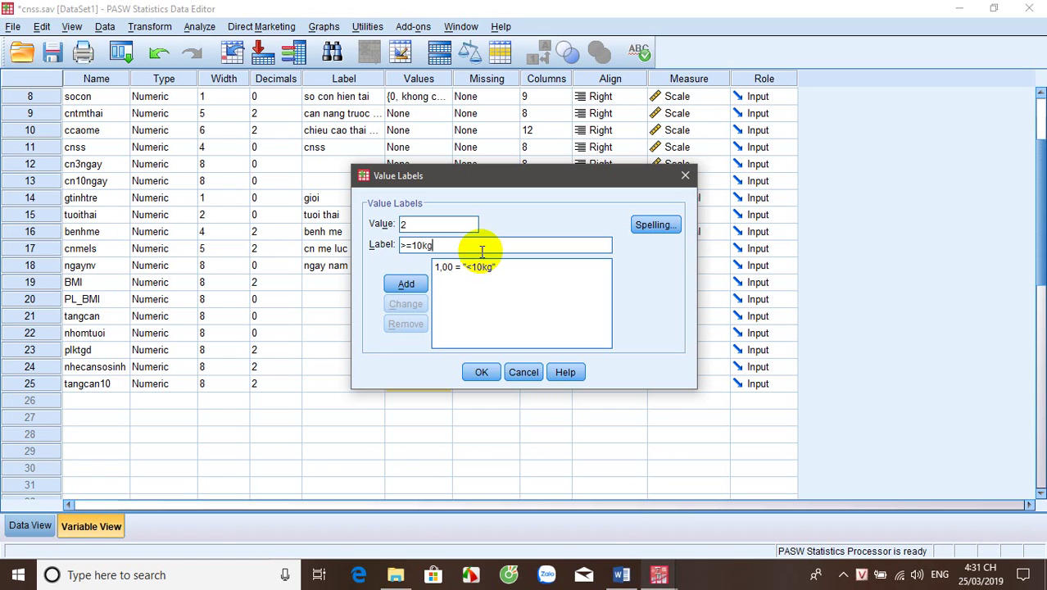
key("Return")
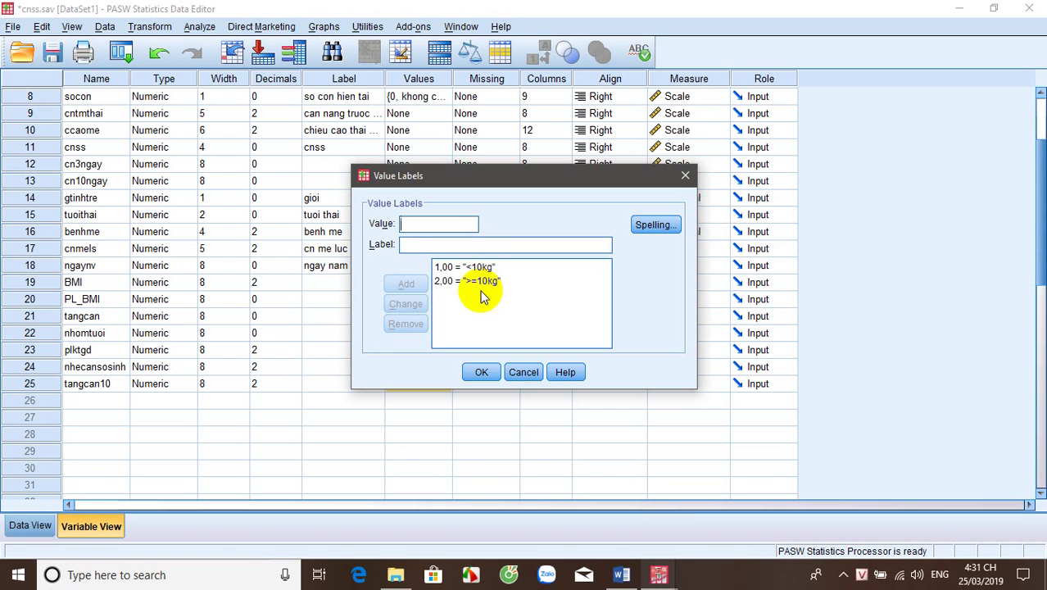
left_click(481, 373)
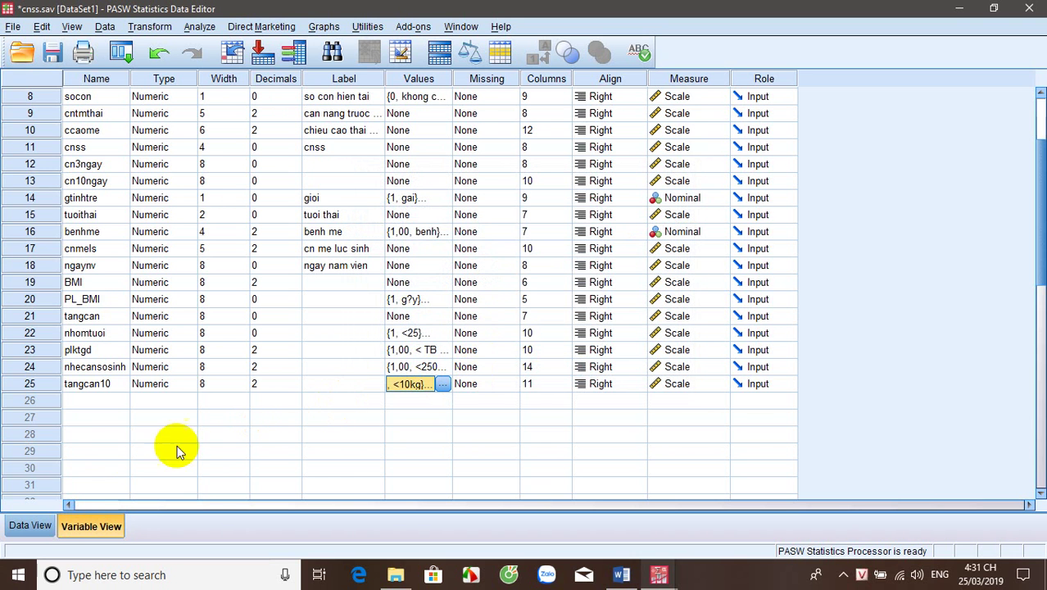
- Show value labels instead of numeric codes in the cnss.sav case data and preview the Word research questions
left_click(52, 528)
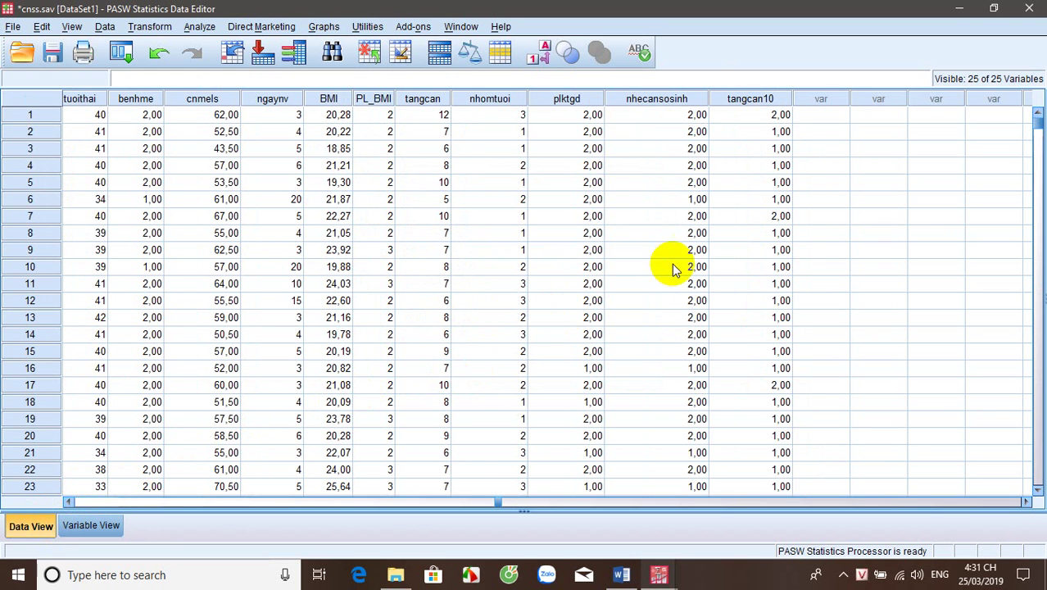
left_click(538, 54)
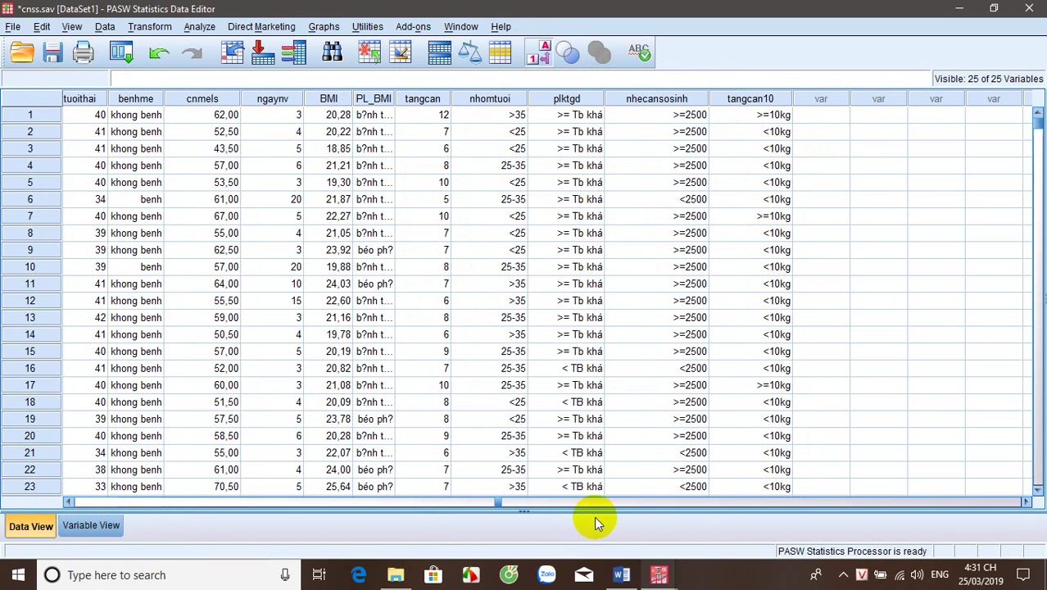
mouse_move(621, 574)
mouse_move(662, 512)
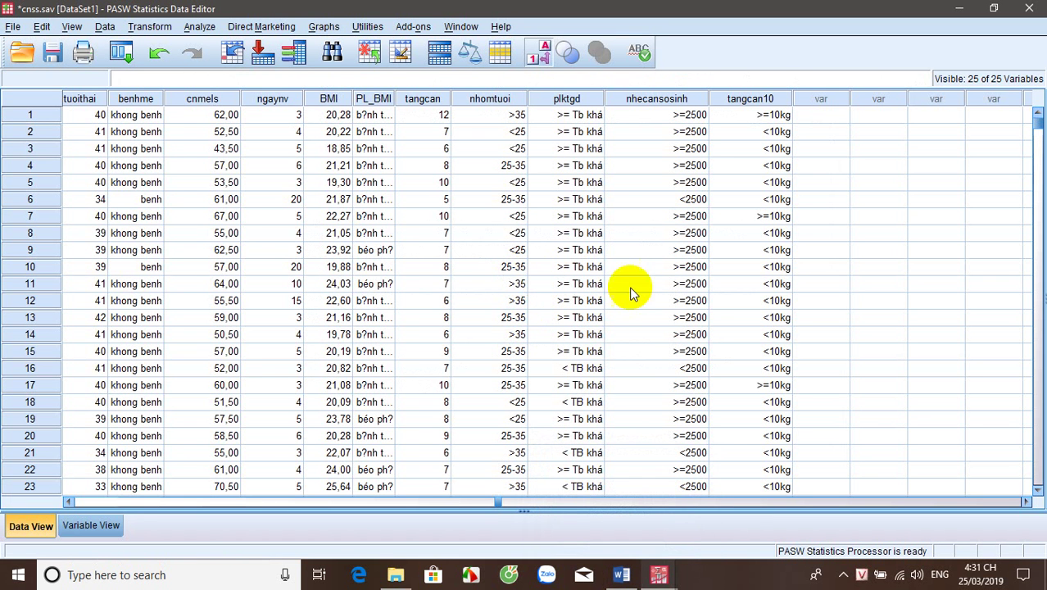
left_click(116, 530)
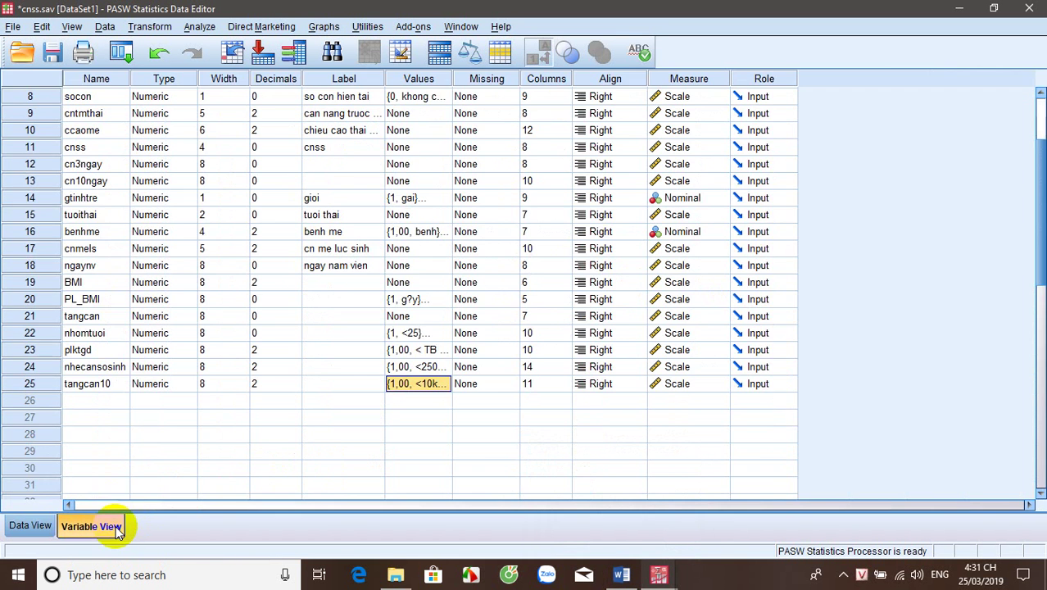
left_click(199, 27)
mouse_move(253, 65)
mouse_move(246, 85)
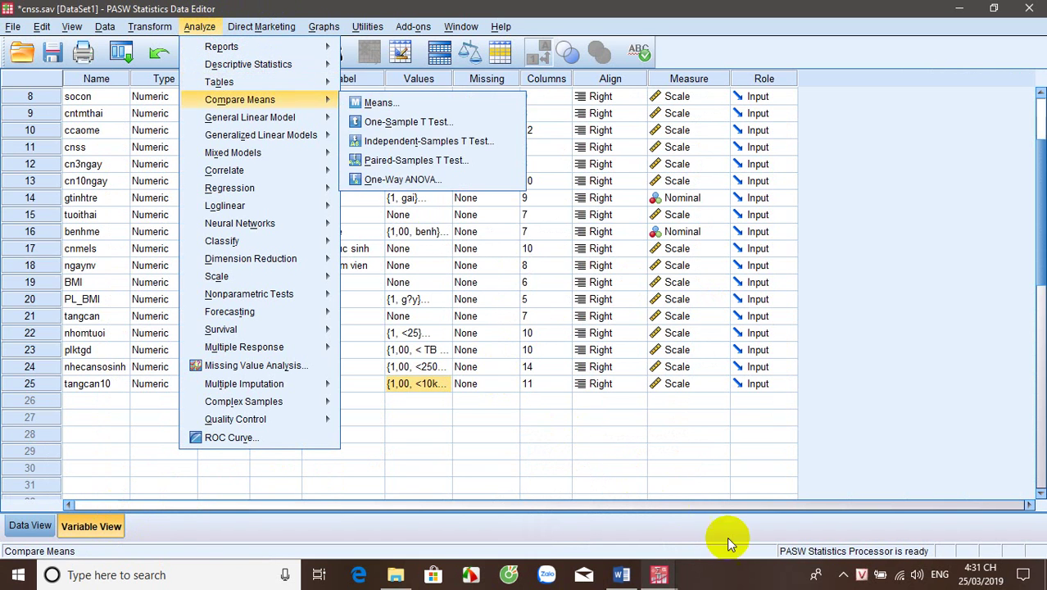
left_click(844, 575)
left_click(859, 548)
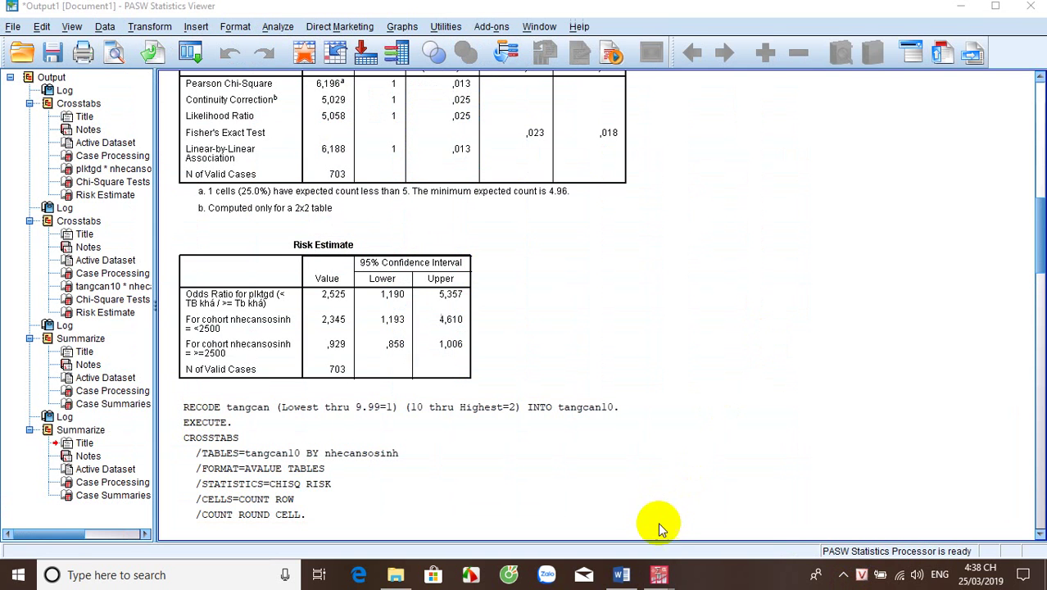
- Reread the research question about weight gain of >=10kg versus <10kg in Word, then switch back to the cnss.sav data
left_click(620, 576)
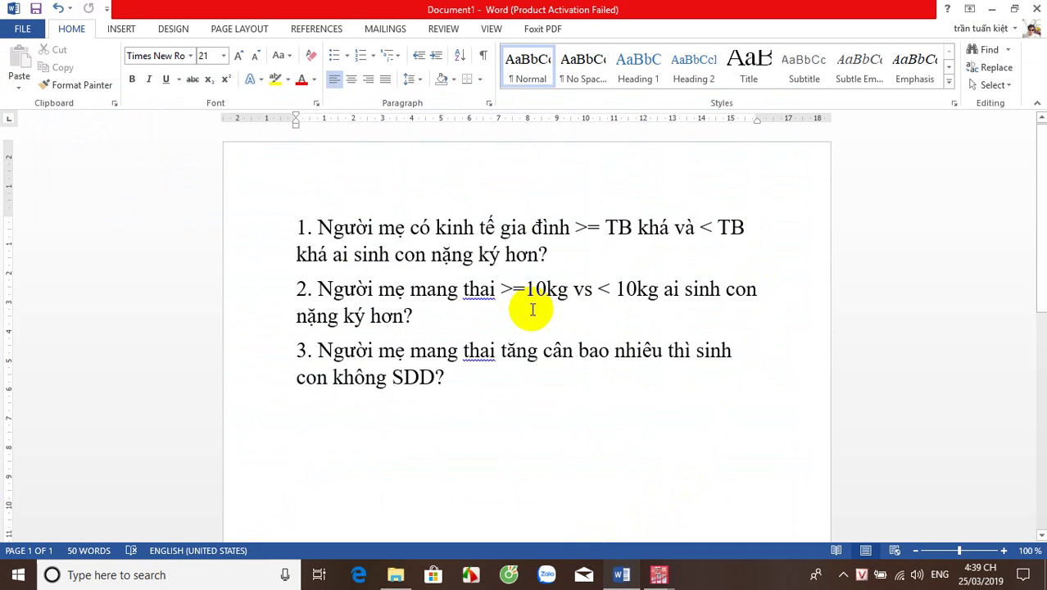
left_click(659, 576)
left_click(738, 510)
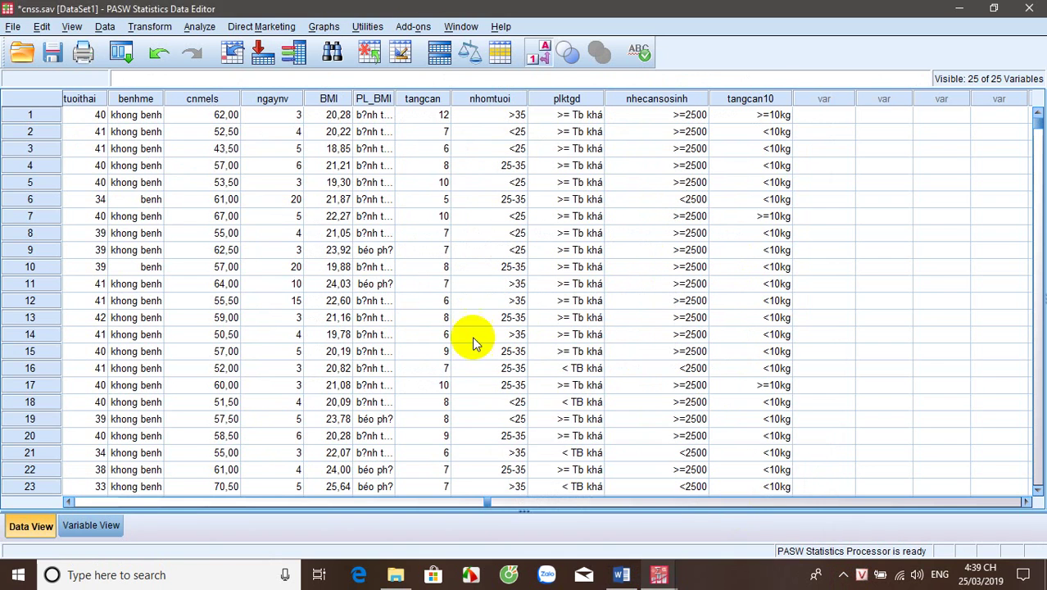
- Reset the Crosstabs setup and assign tangcan10 to the rows and nhecansosinh to the columns
left_click(199, 28)
mouse_move(248, 64)
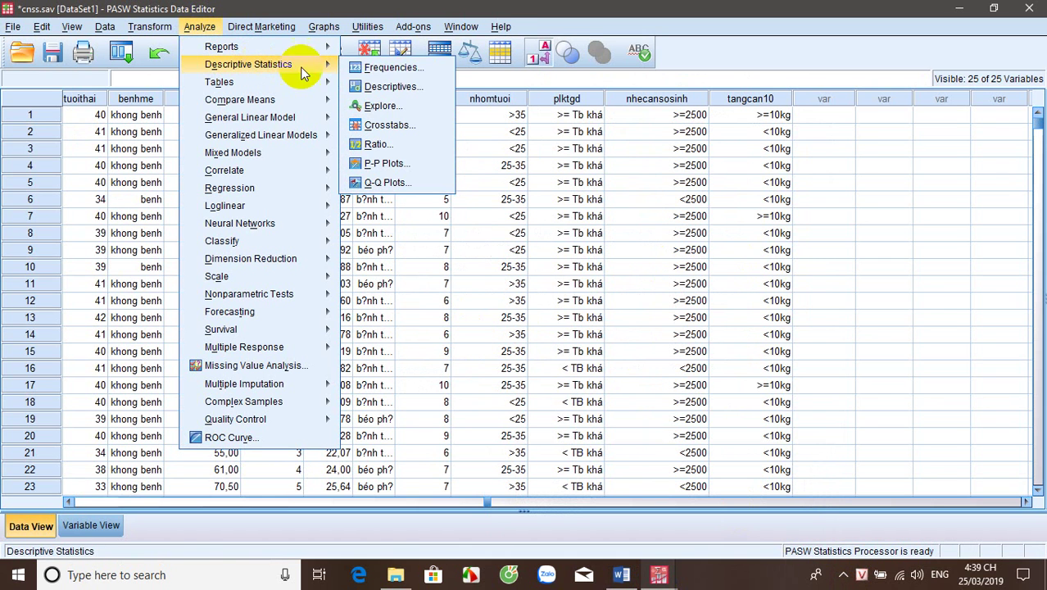
left_click(386, 123)
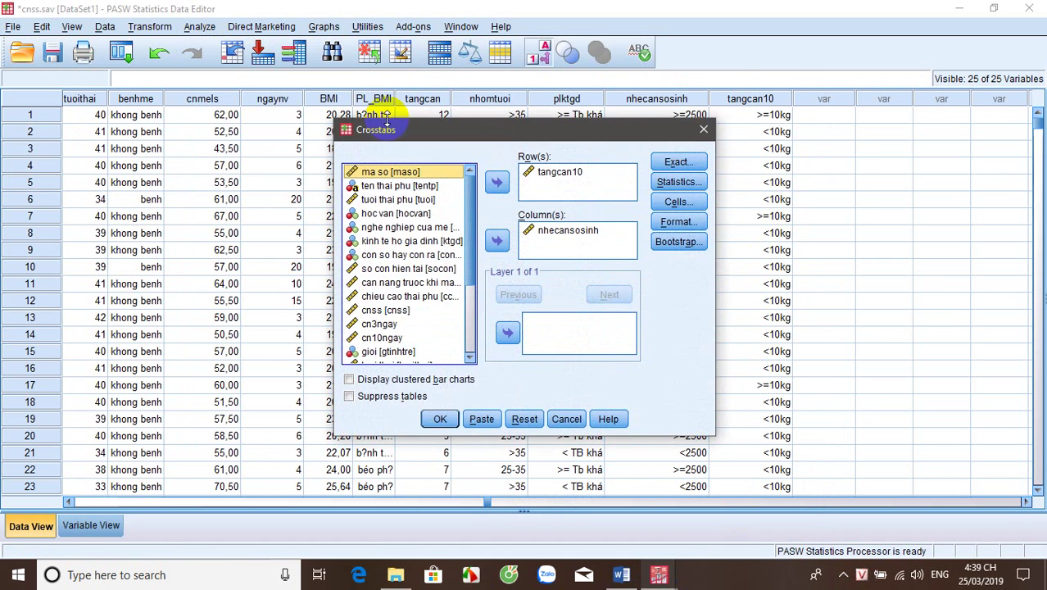
left_click(525, 419)
left_click_drag(467, 242, 475, 359)
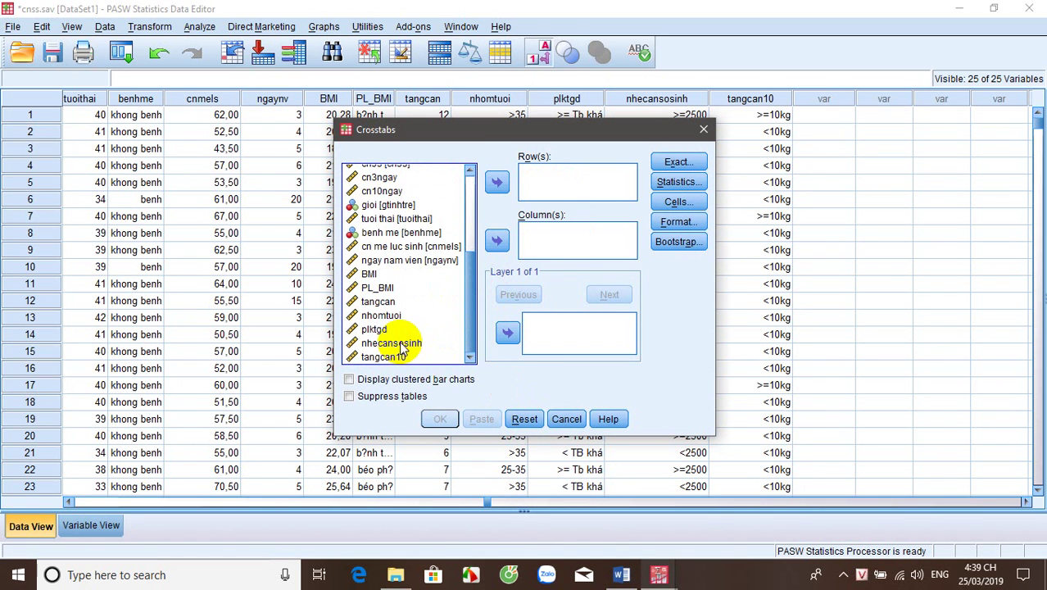
left_click(401, 345)
left_click(497, 240)
left_click(401, 355)
left_click(497, 184)
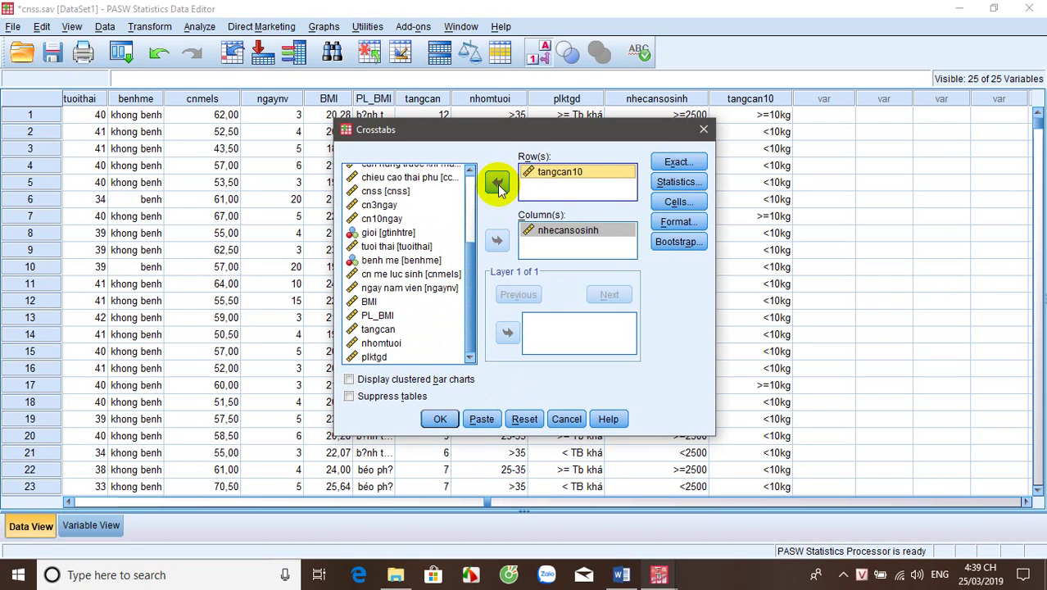
left_click(574, 177)
left_click(557, 231)
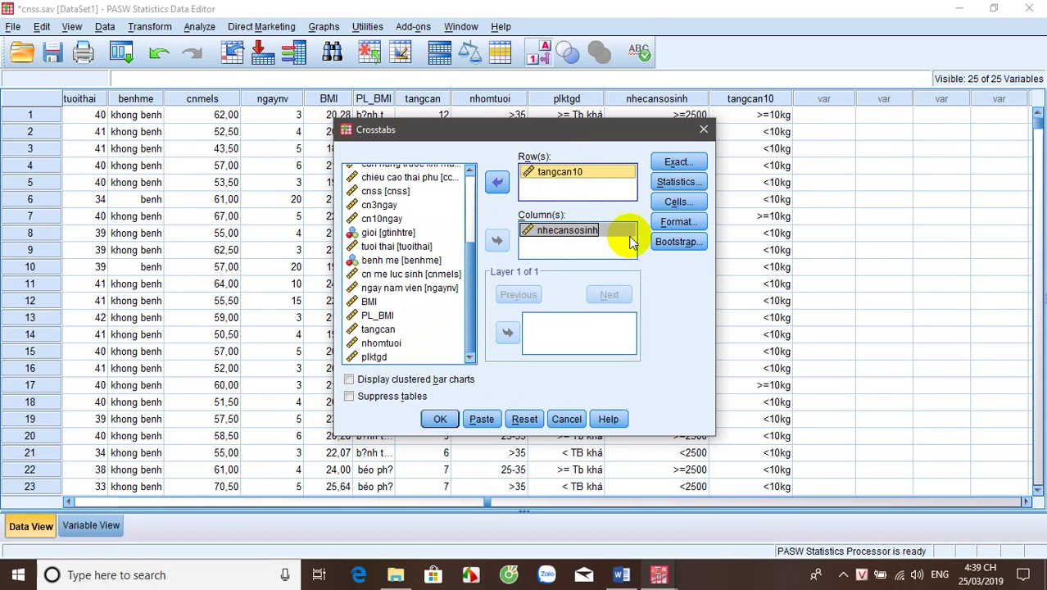
left_click(582, 197)
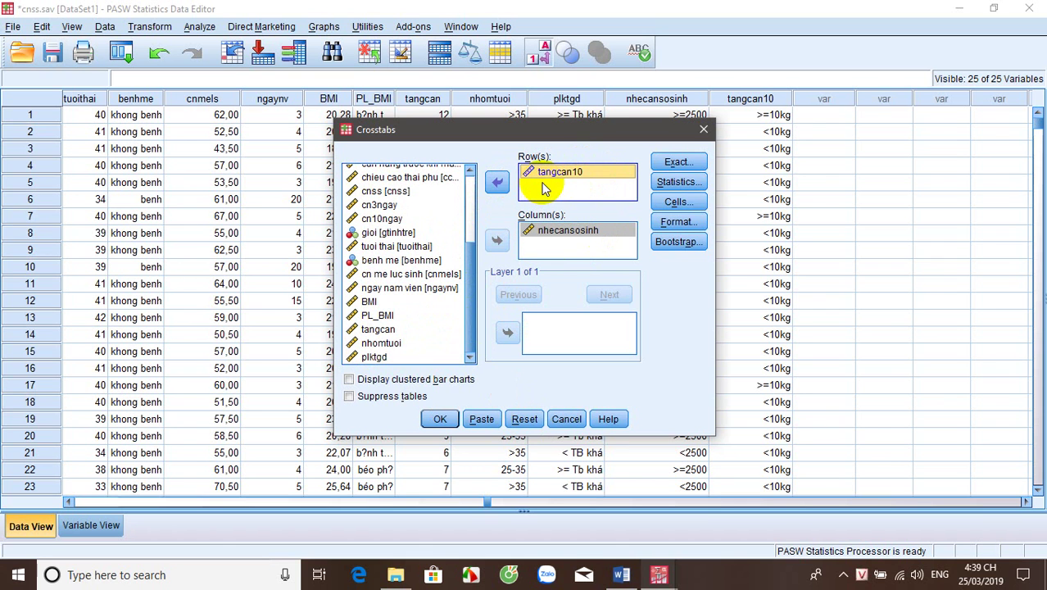
- Include the Risk and Chi-square statistics in the tangcan10 by nhecansosinh crosstab
left_click(679, 181)
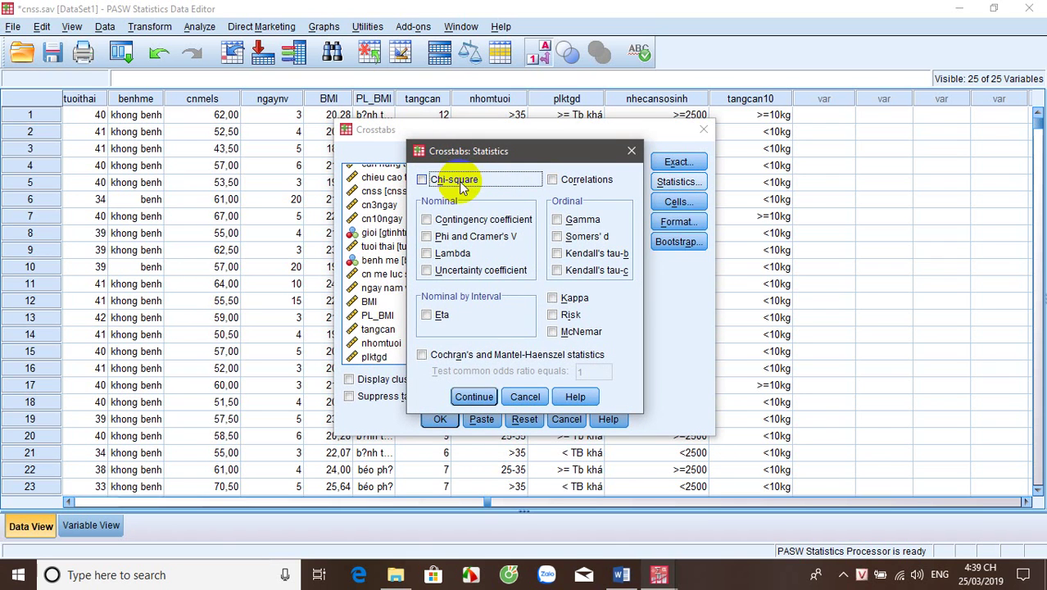
left_click(571, 315)
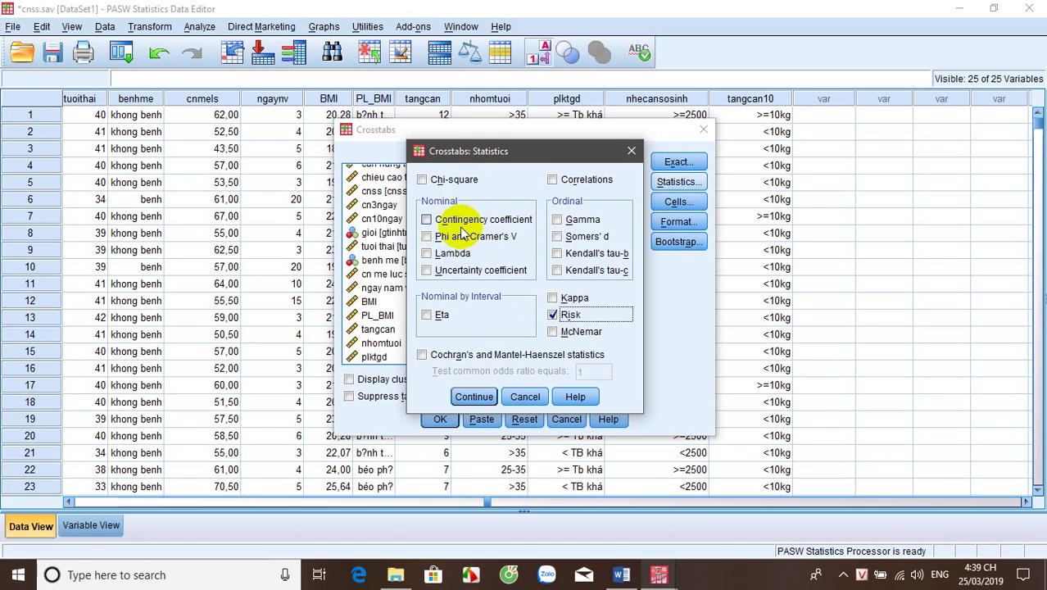
left_click(422, 179)
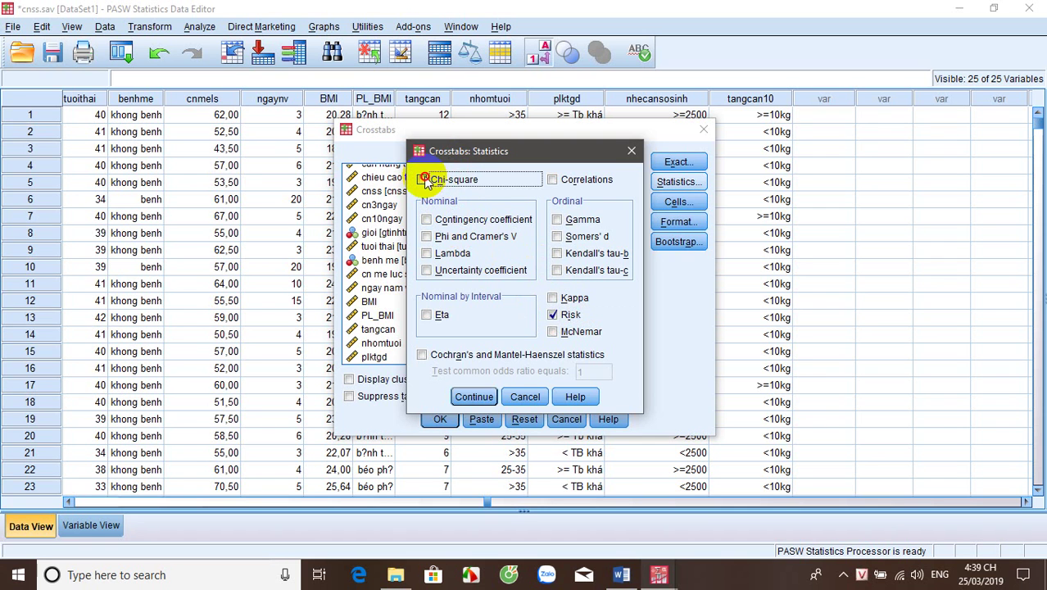
left_click(475, 398)
- Add row percentages to the crosstab cells and run the tangcan10 by nhecansosinh analysis
left_click(677, 201)
left_click(424, 257)
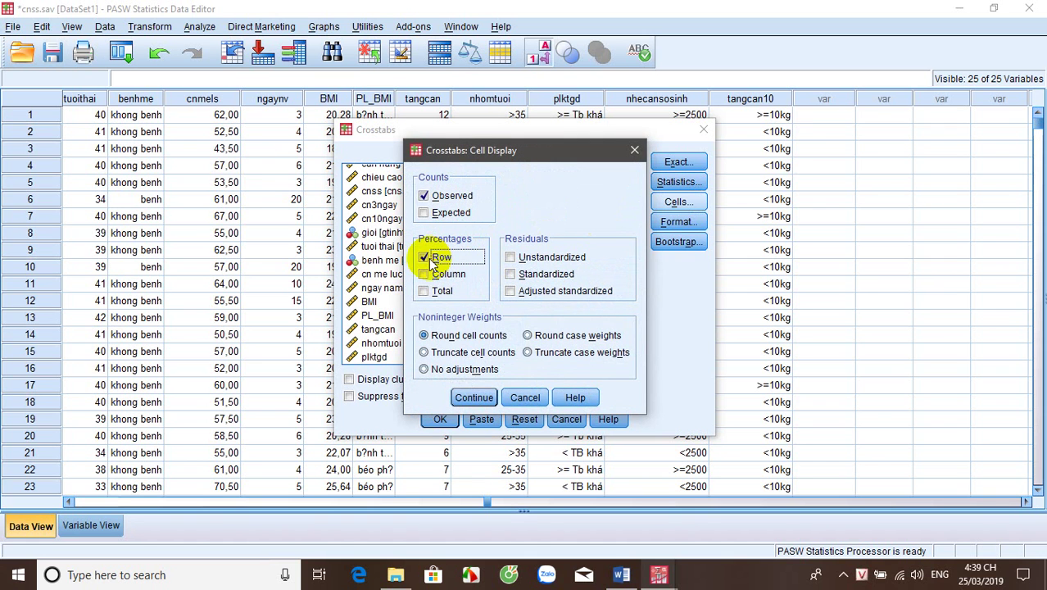
left_click(473, 397)
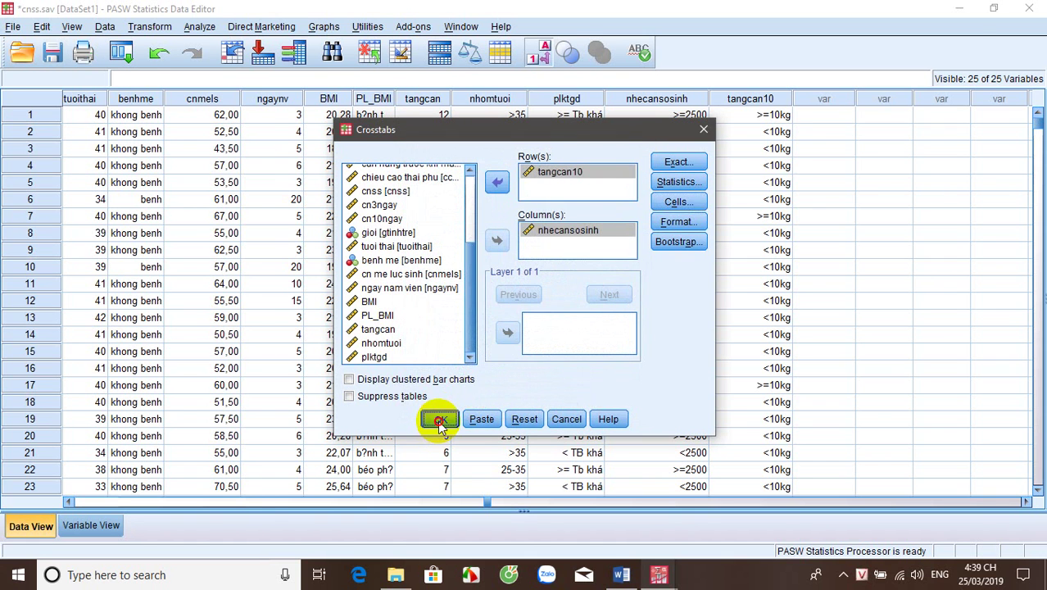
left_click(438, 421)
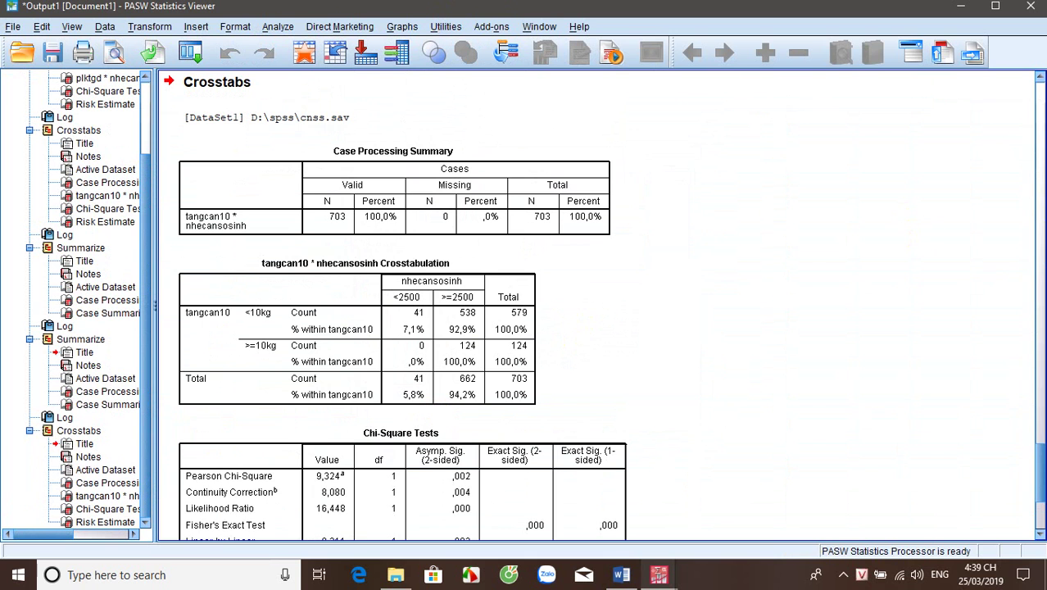
- Examine the tangcan10 by nhecansosinh crosstabulation and chi-square tests, comparing them with the research questions in the Word document
left_click_drag(1041, 470, 1040, 478)
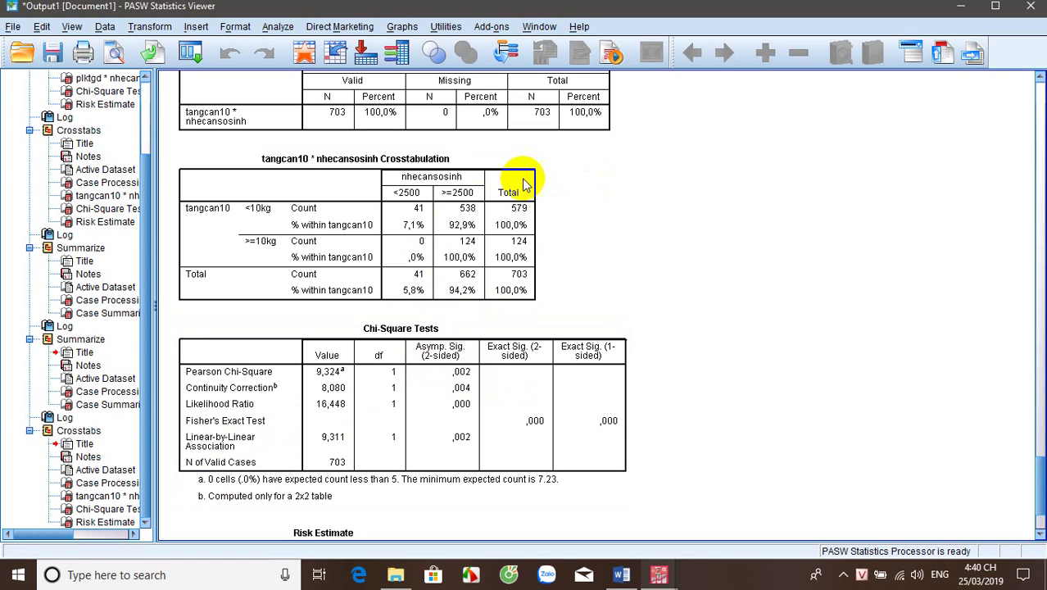
mouse_move(621, 573)
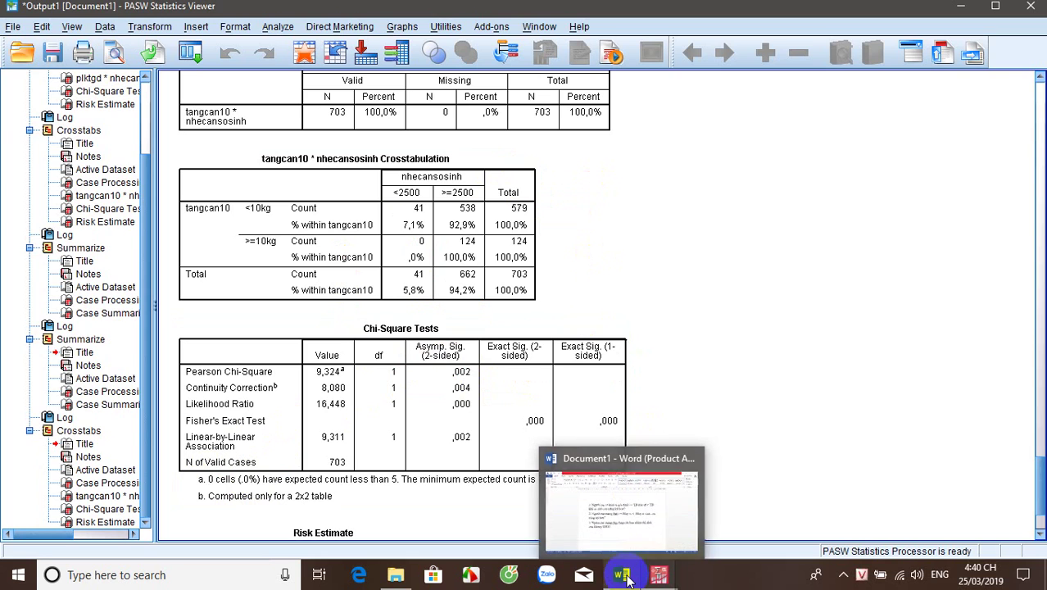
mouse_move(675, 503)
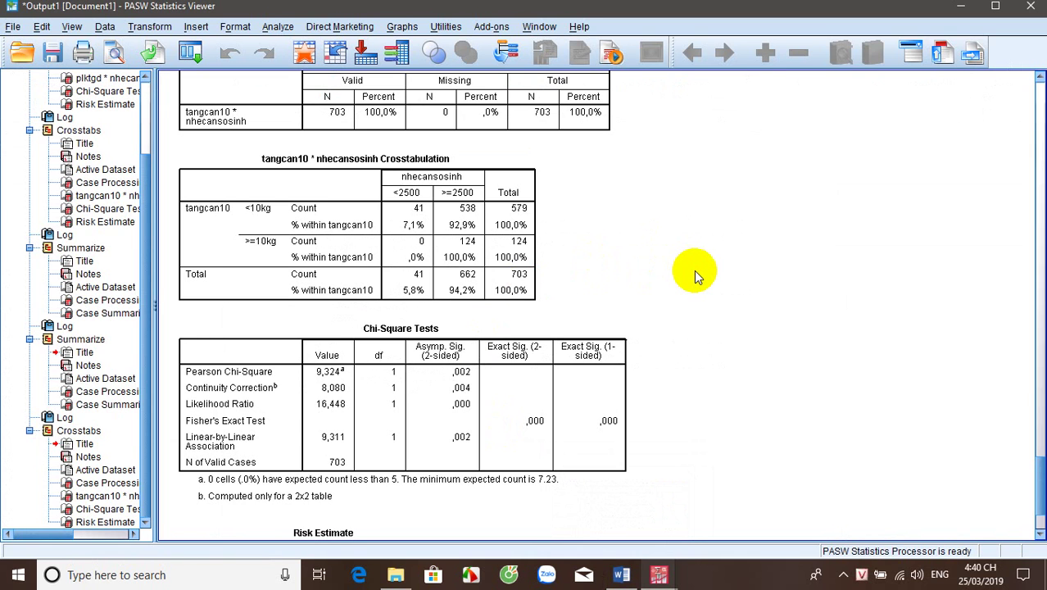
left_click(466, 203)
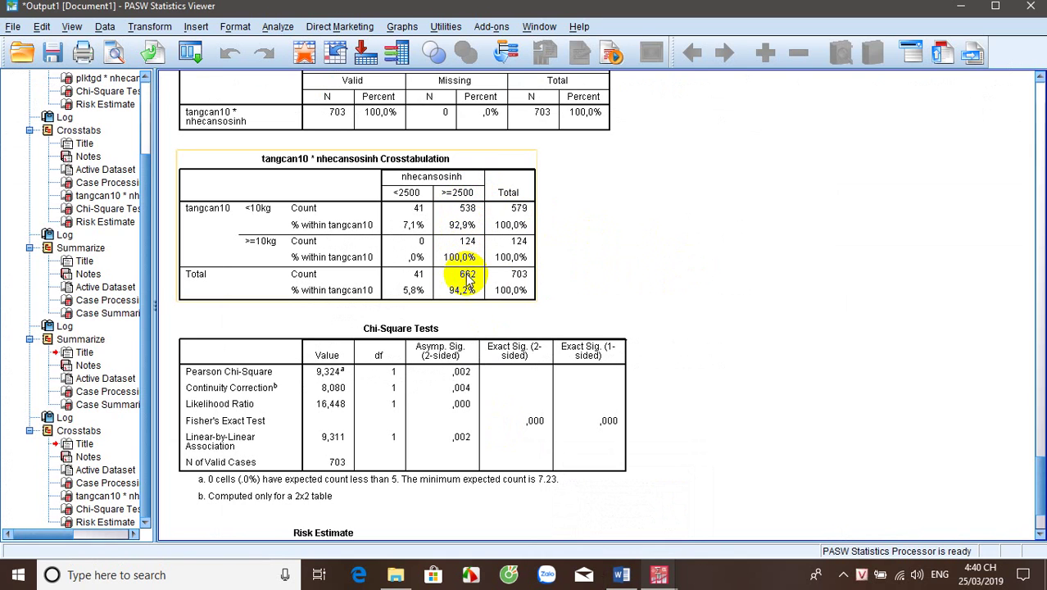
left_click(651, 229)
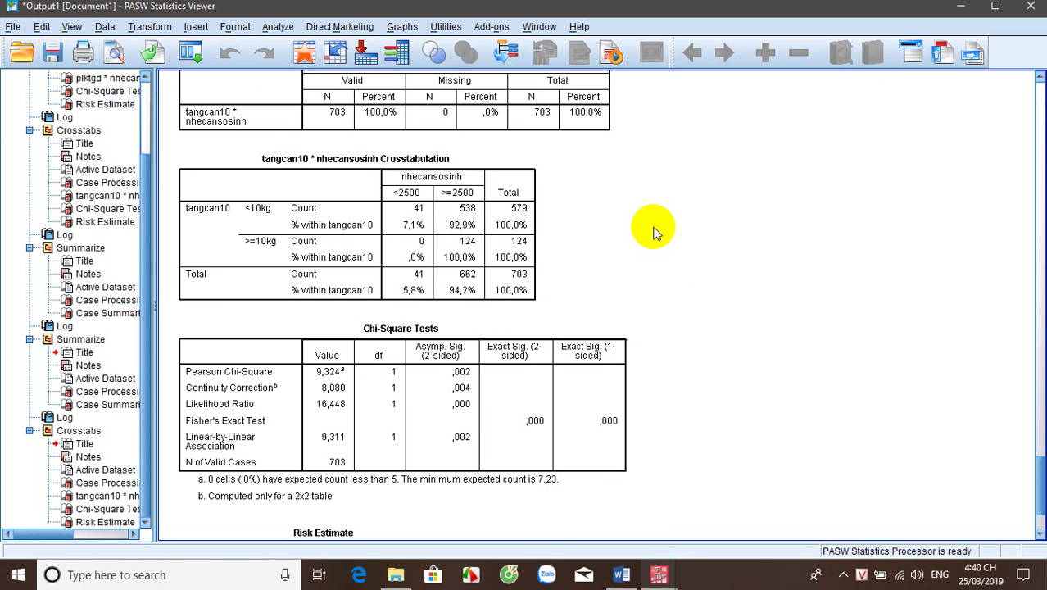
left_click(841, 577)
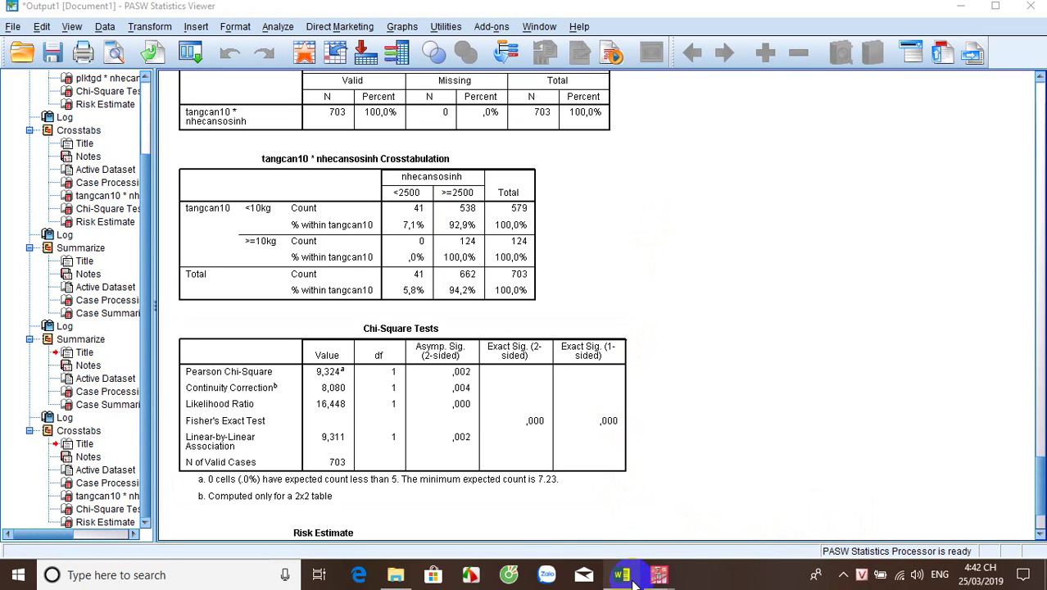
mouse_move(634, 582)
mouse_move(666, 497)
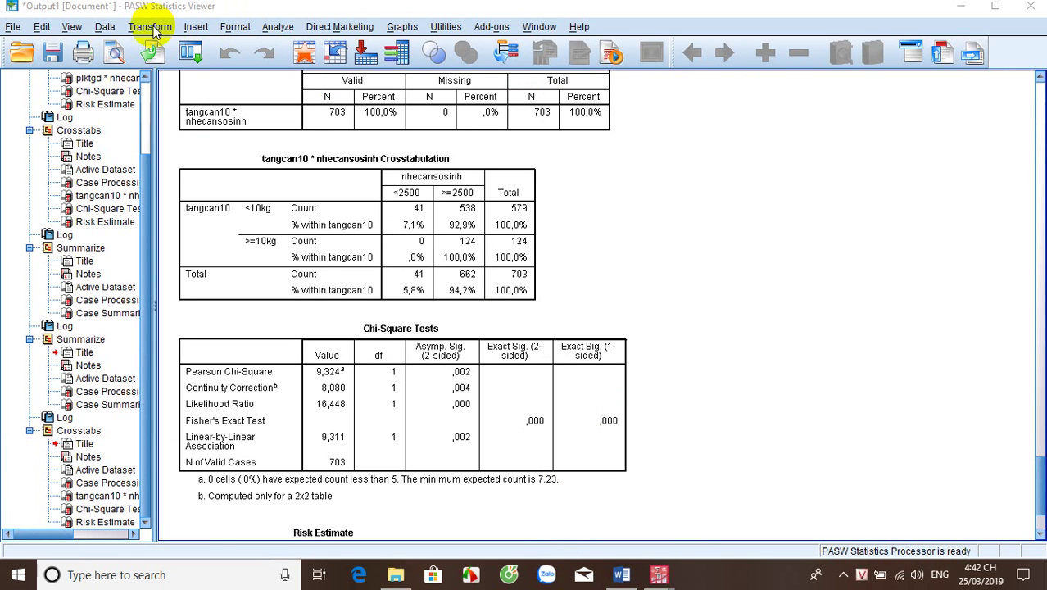
- Reset the Case Summaries setup and summarize tangcan with nhecansosinh as the grouping variable
left_click(277, 26)
mouse_move(296, 55)
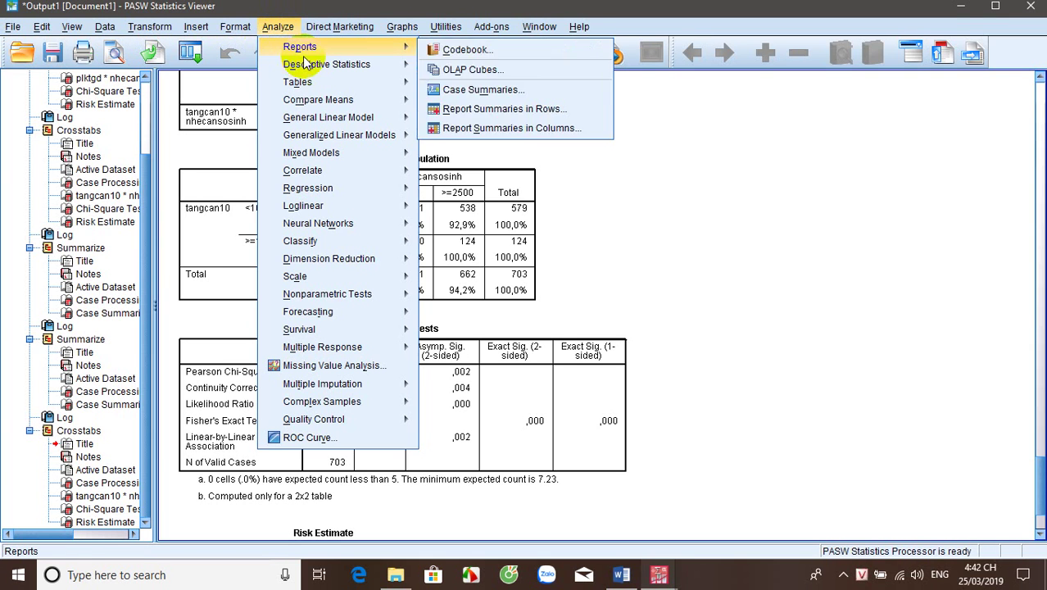
left_click(482, 90)
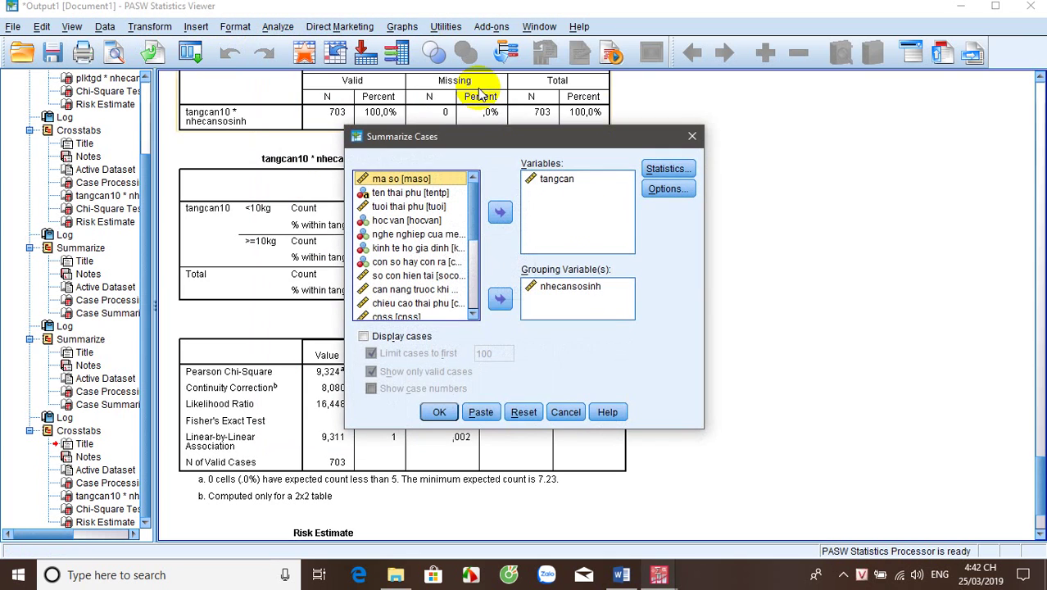
left_click(527, 417)
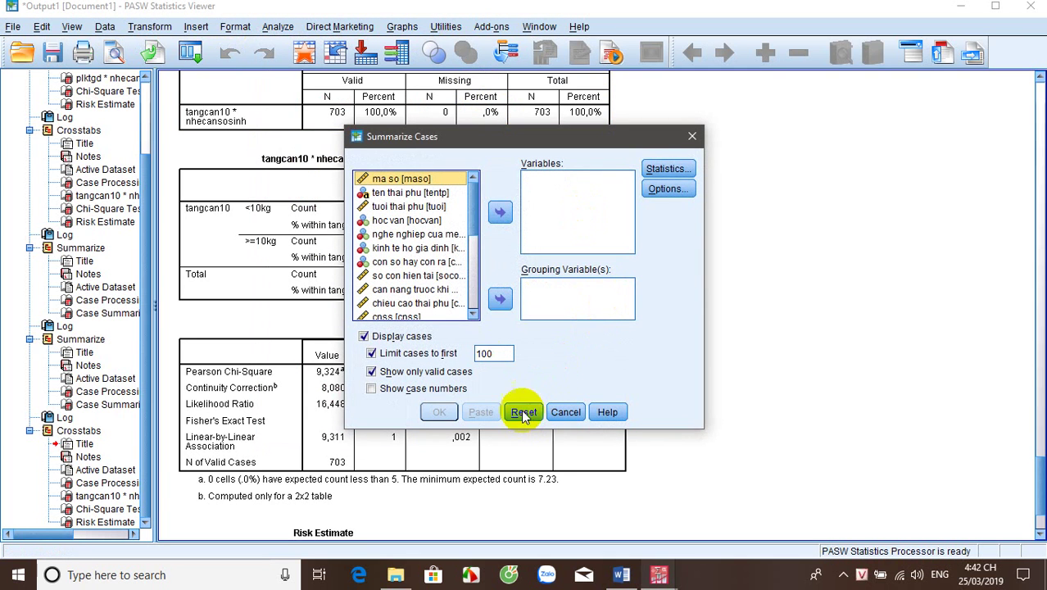
left_click_drag(476, 233, 474, 298)
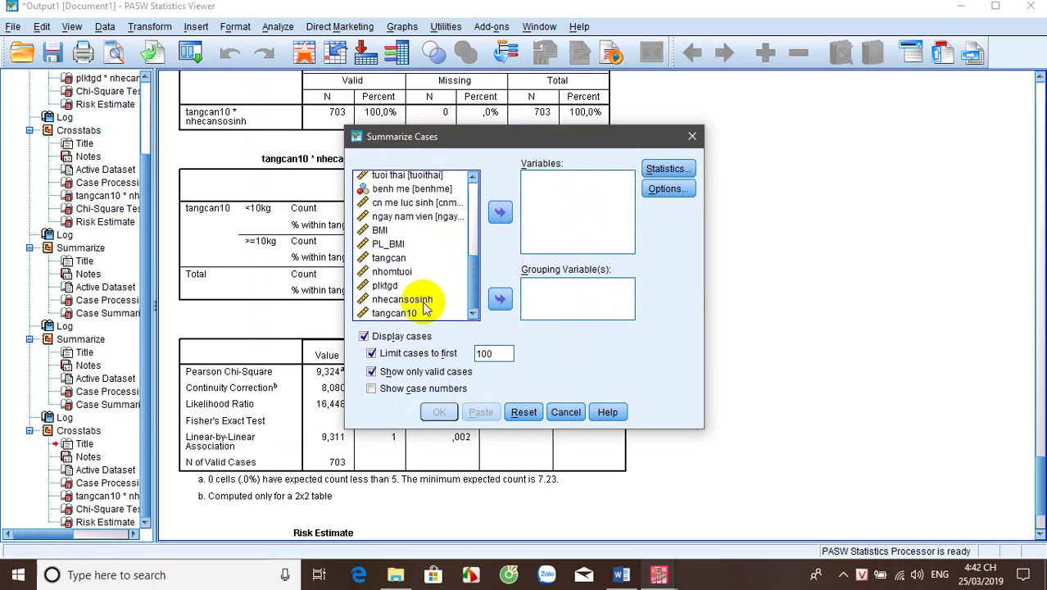
left_click(390, 257)
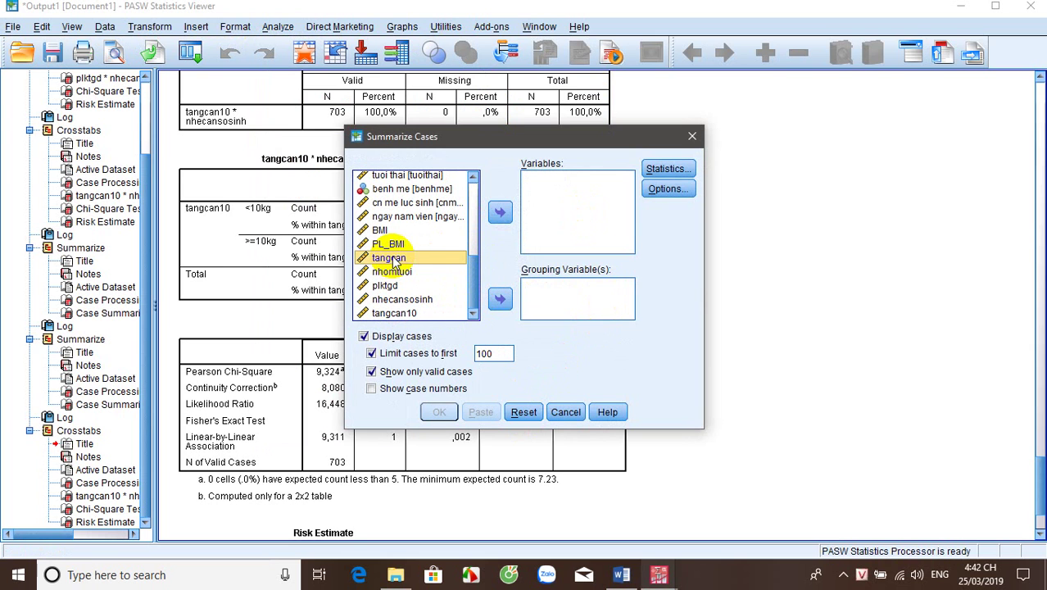
left_click(499, 214)
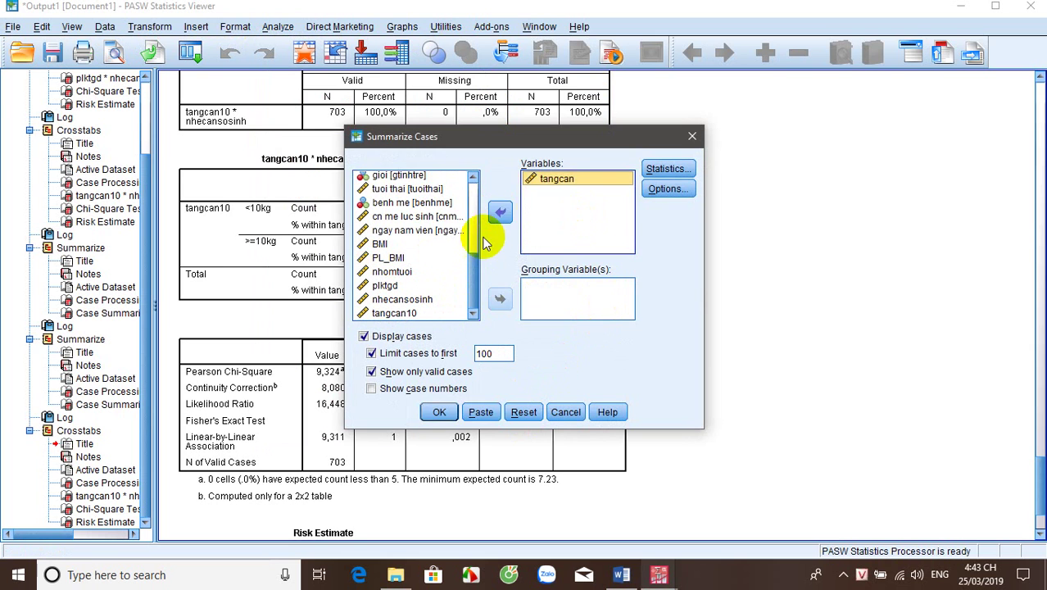
left_click(402, 299)
left_click(500, 300)
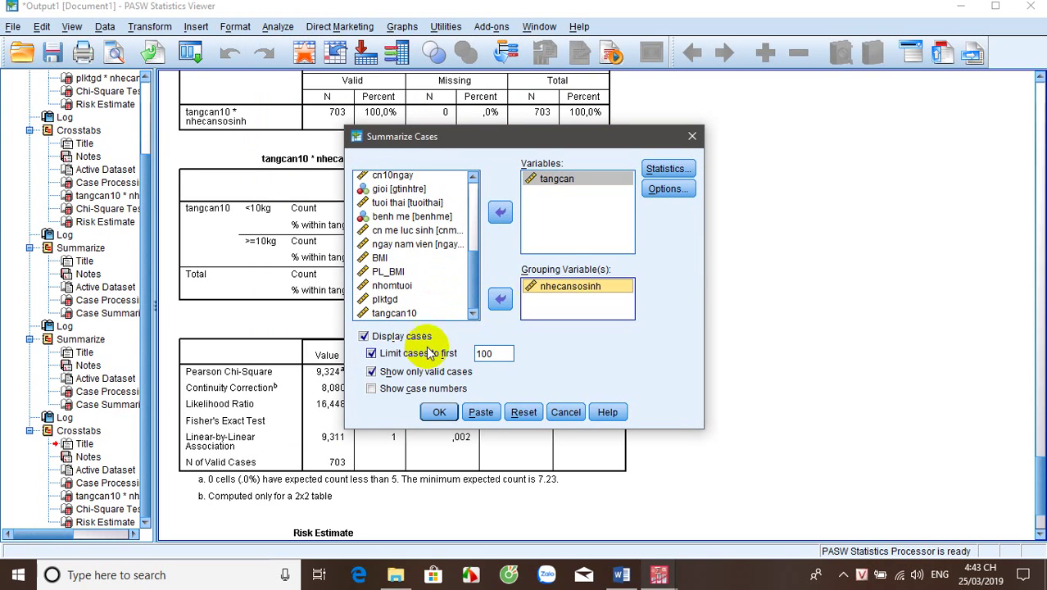
- Turn off the display of individual cases, add Mean to the cell statistics and run the grouped tangcan summary
left_click(390, 338)
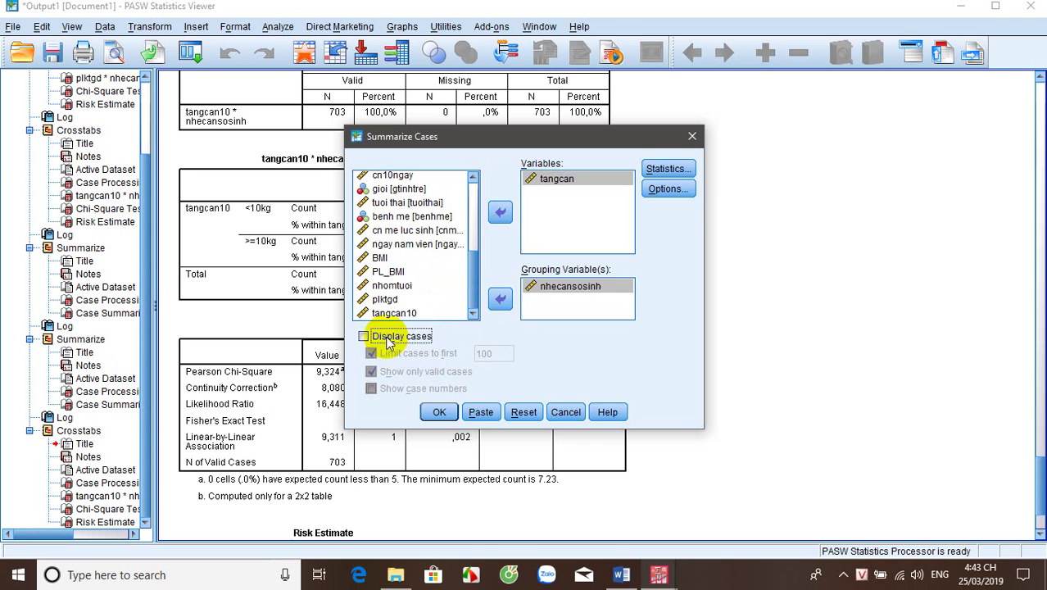
left_click(669, 169)
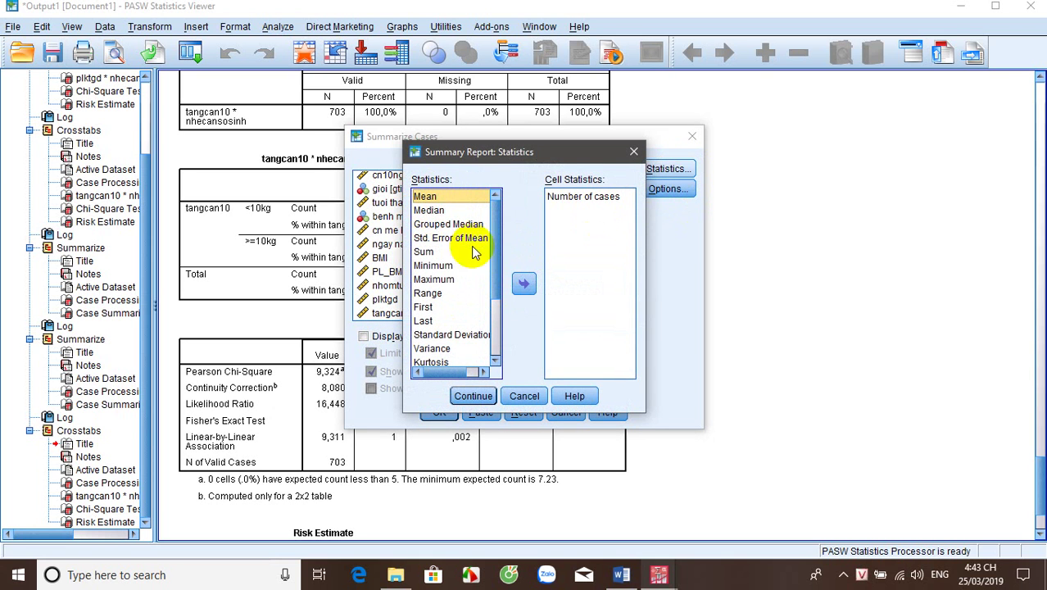
left_click(523, 285)
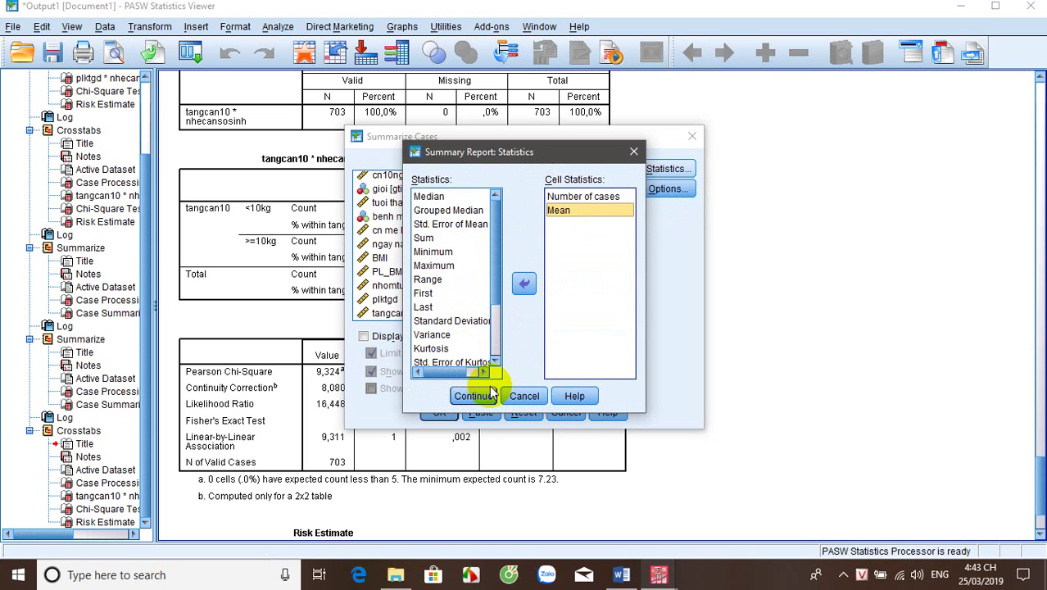
left_click(467, 396)
left_click(440, 413)
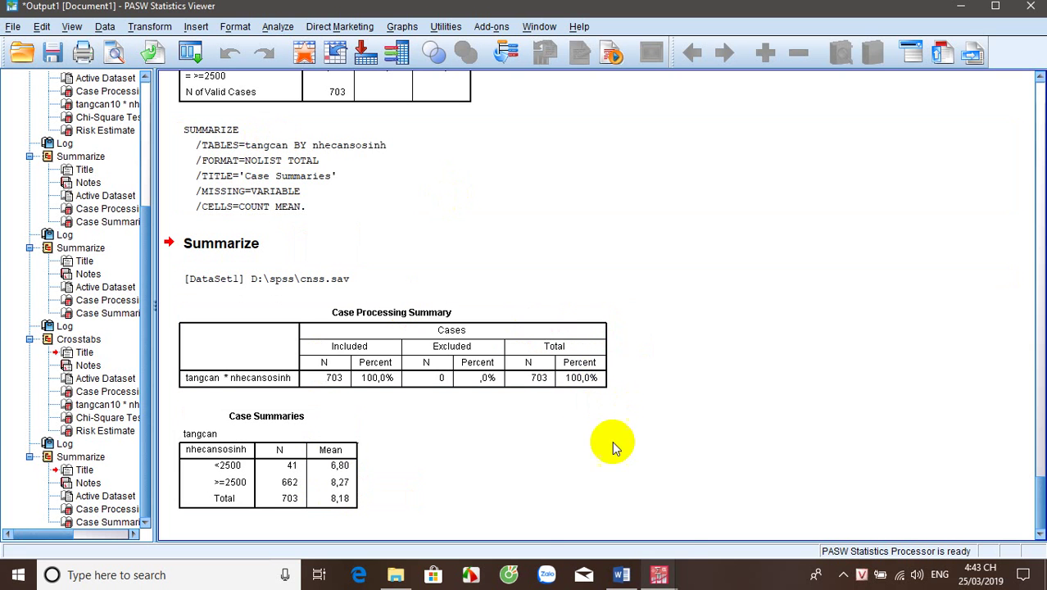
- In the cnss.sav data, reset the Select Cases setup and choose selection by an if condition
mouse_move(648, 576)
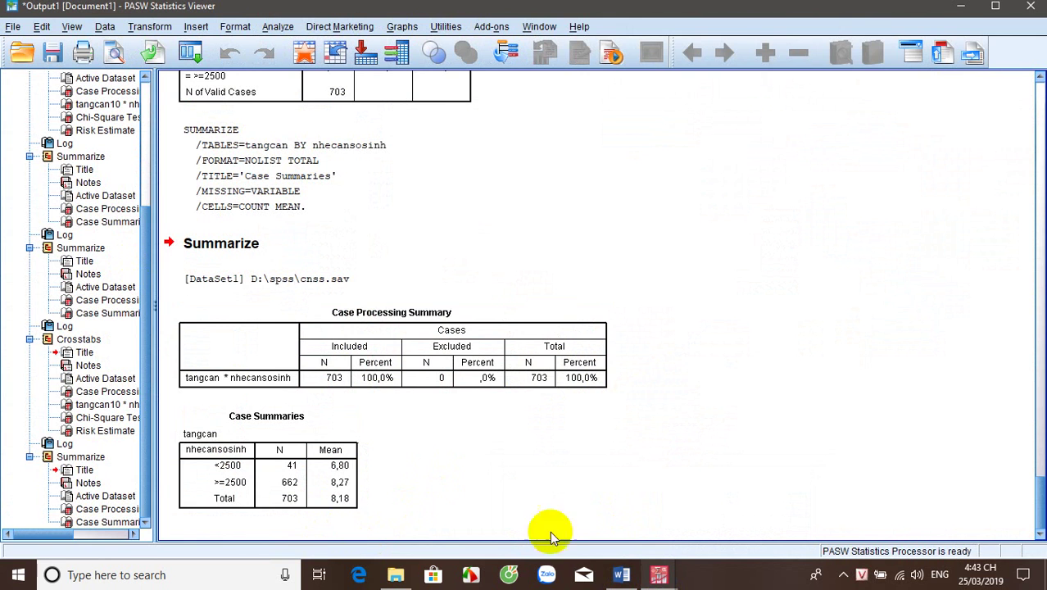
left_click(660, 576)
left_click(738, 492)
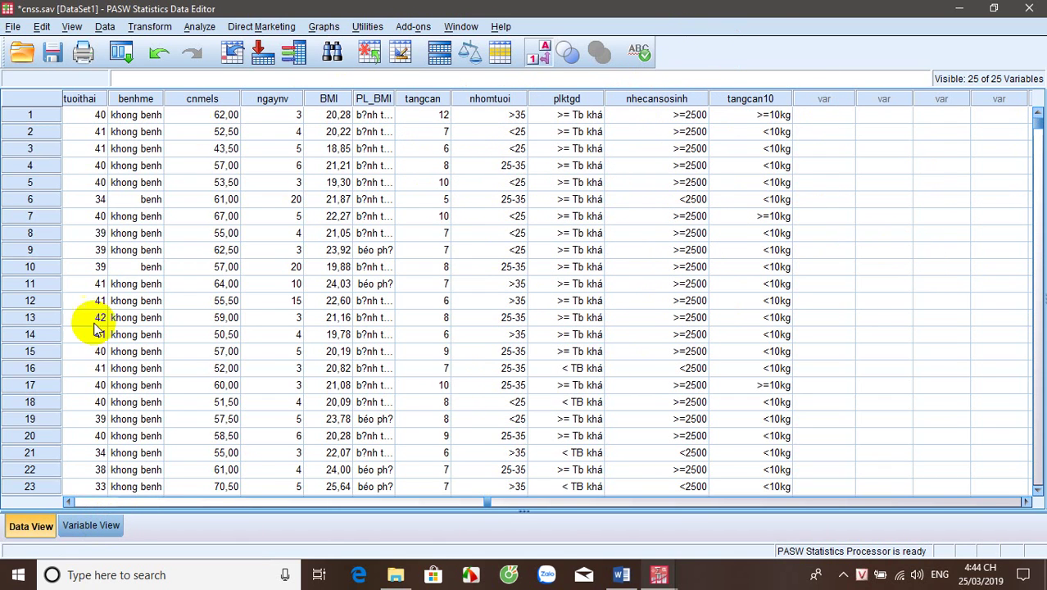
left_click(106, 27)
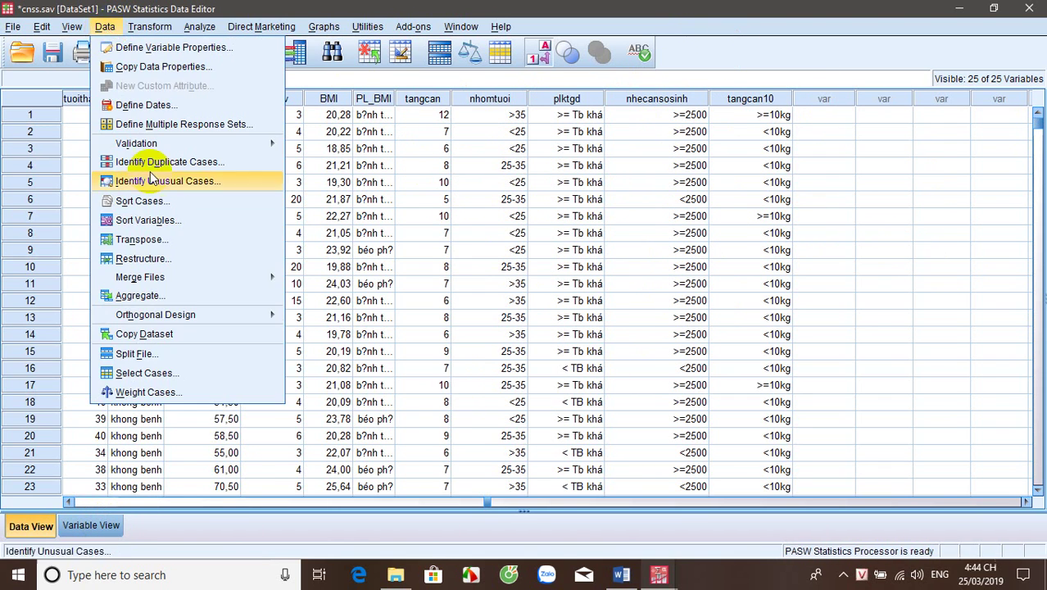
left_click(164, 374)
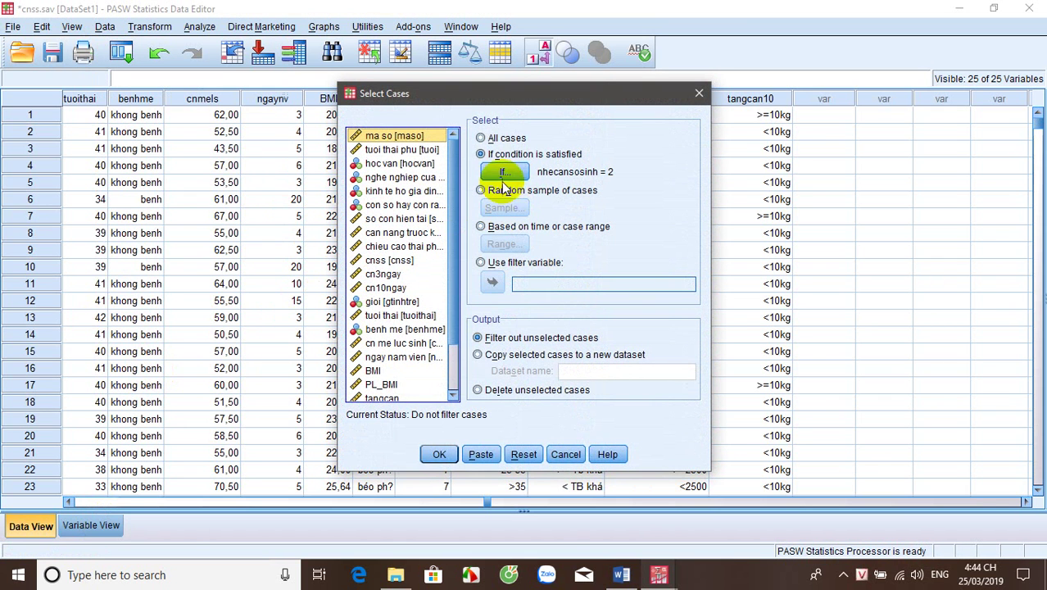
left_click(526, 453)
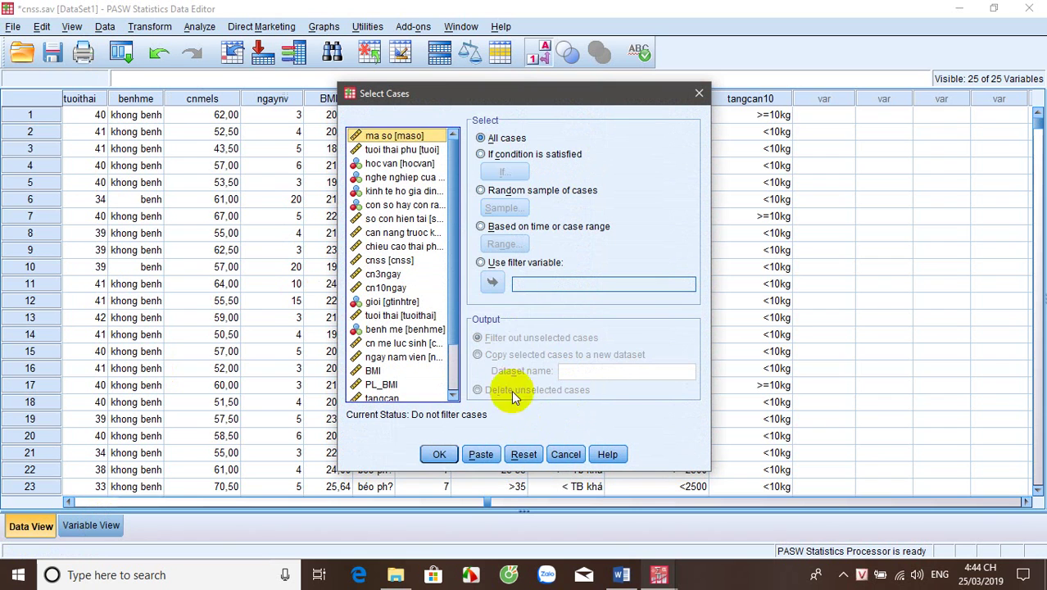
left_click(485, 159)
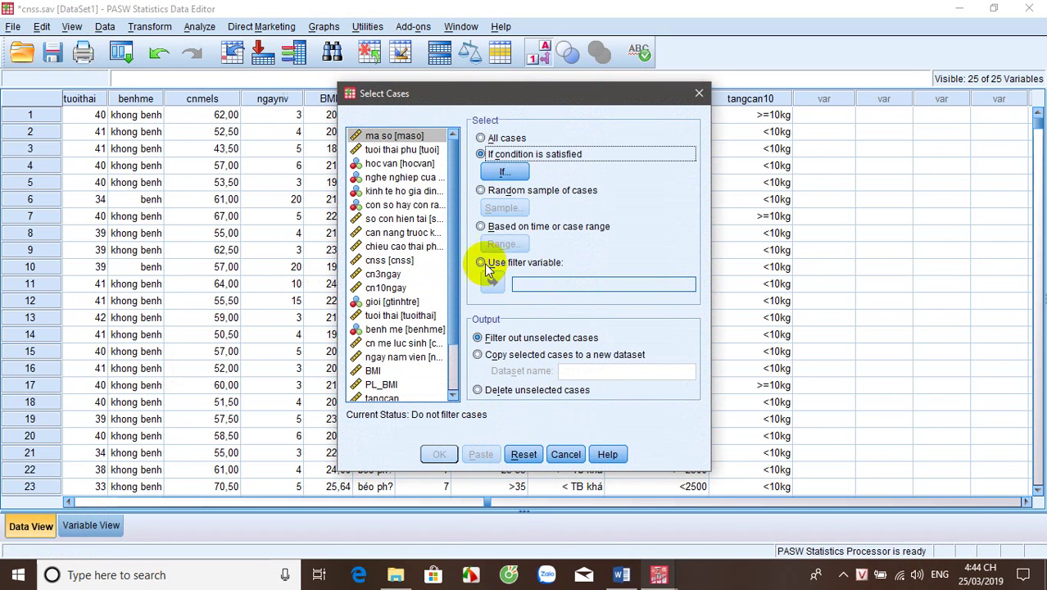
- Set the case selection condition to nhecansosinh = 2 and apply it, filtering out unselected cases
left_click(505, 171)
left_click_drag(368, 236, 381, 407)
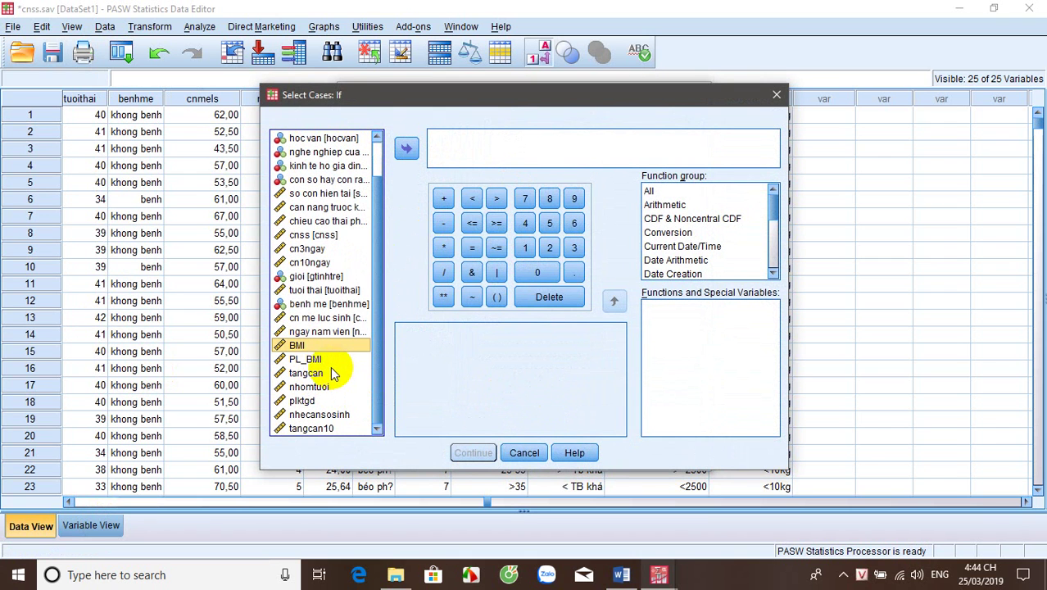
left_click(325, 430)
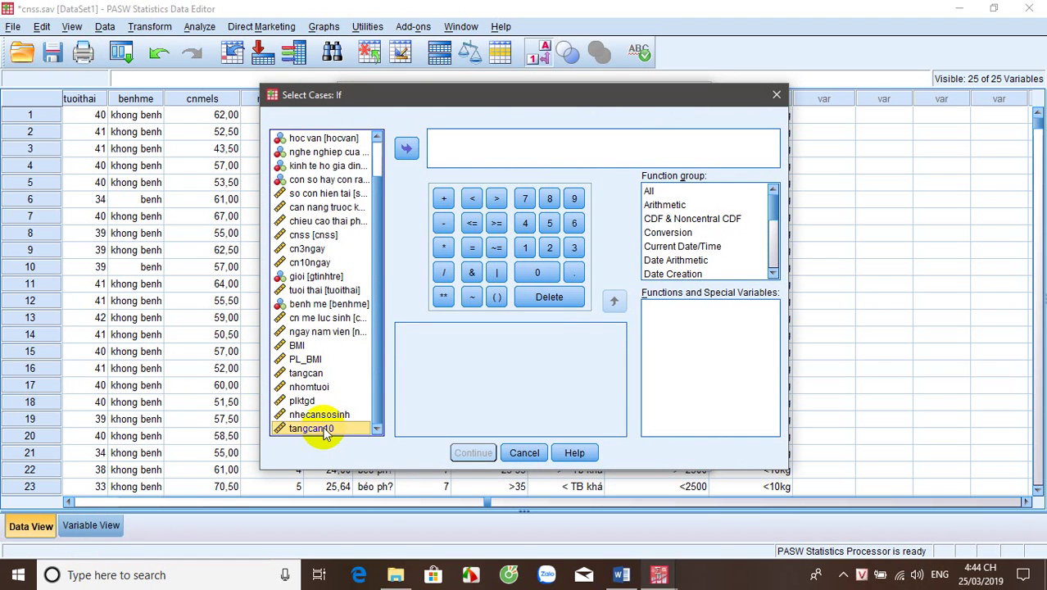
left_click(407, 149)
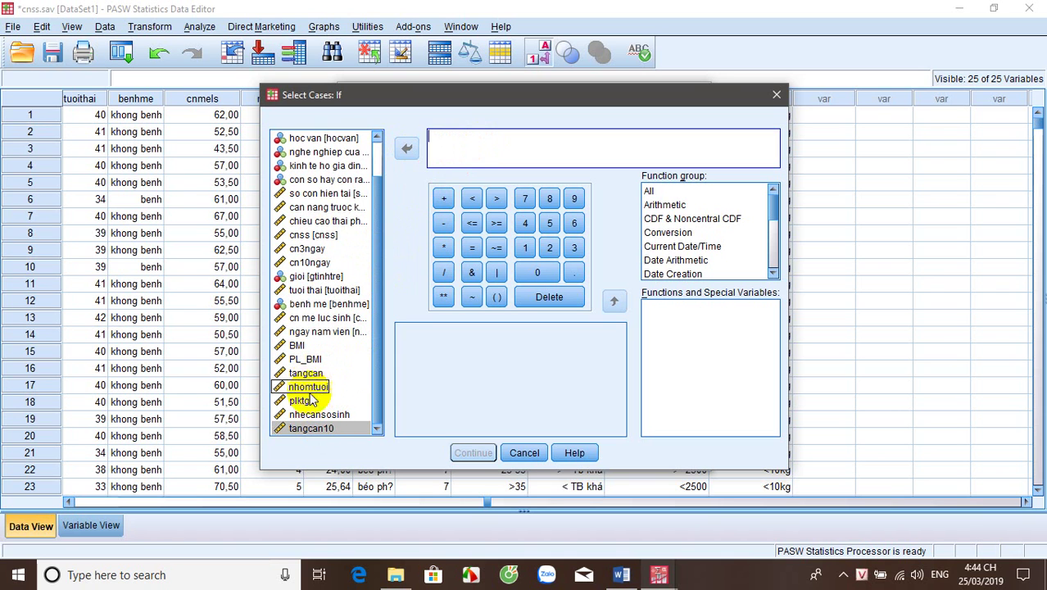
left_click(332, 415)
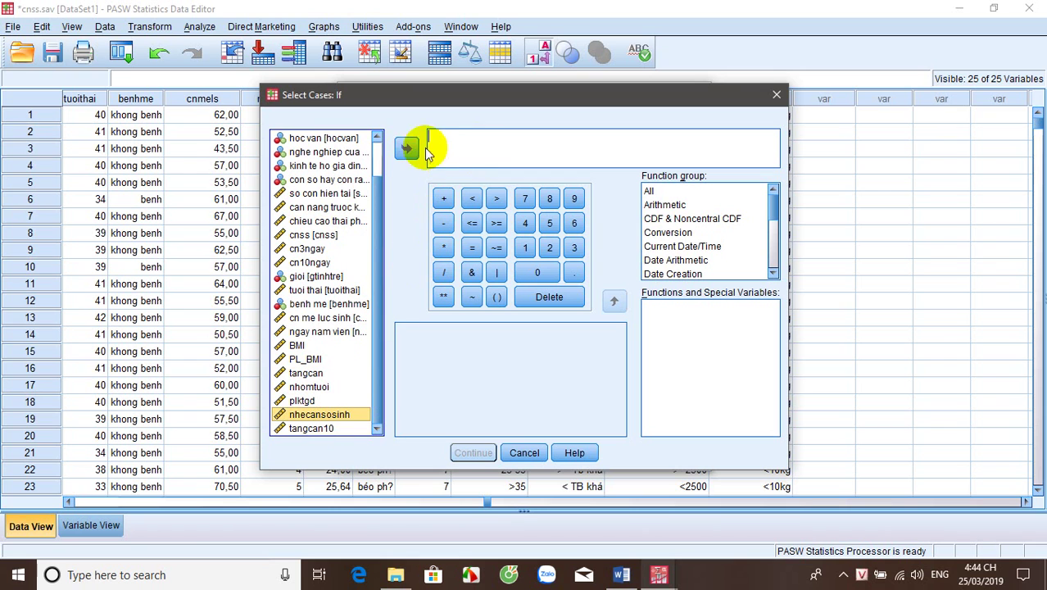
left_click(405, 152)
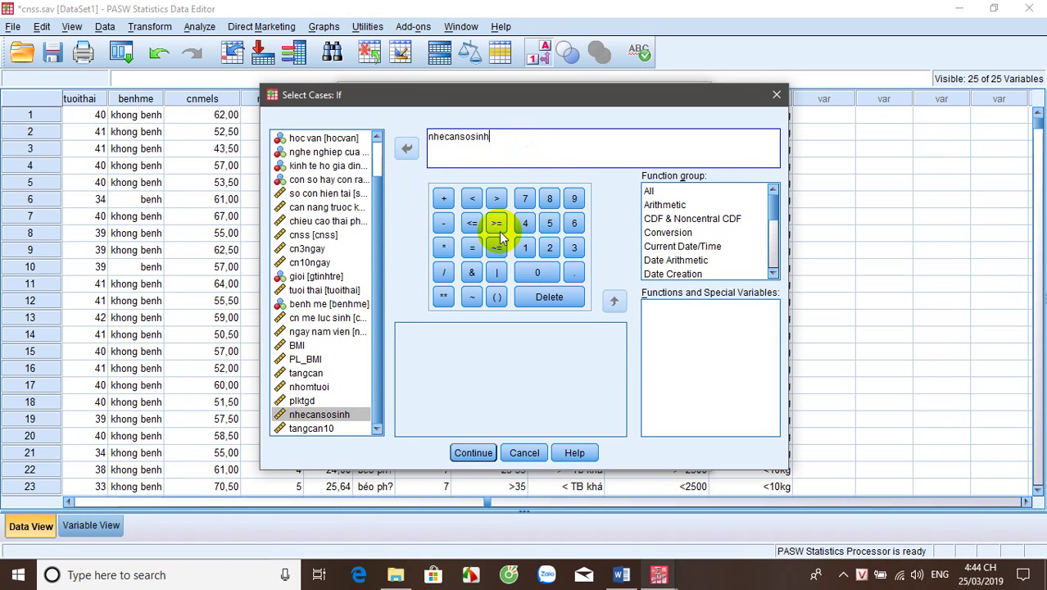
left_click(471, 248)
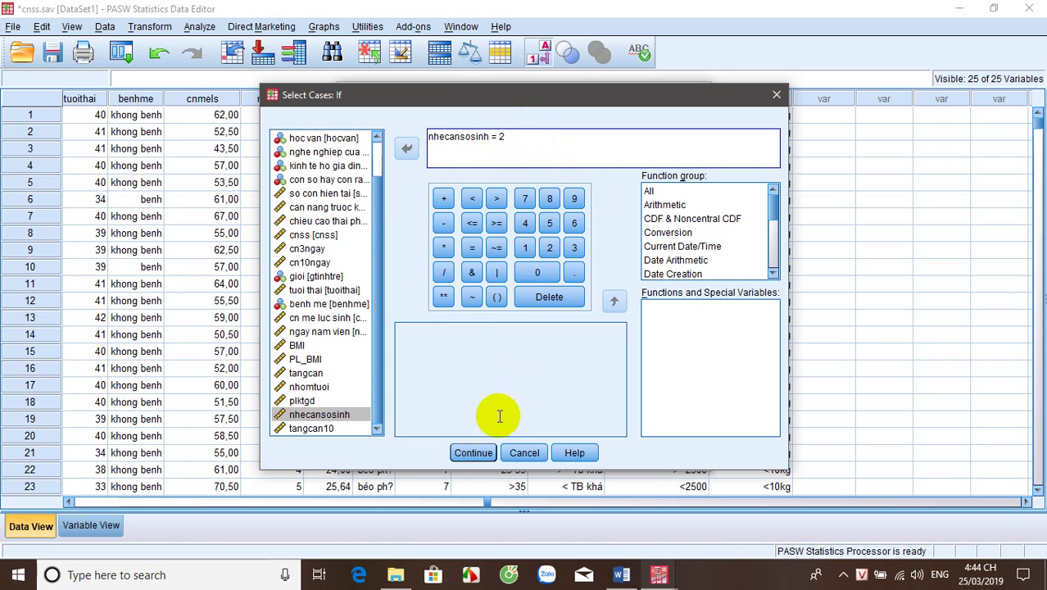
left_click(481, 455)
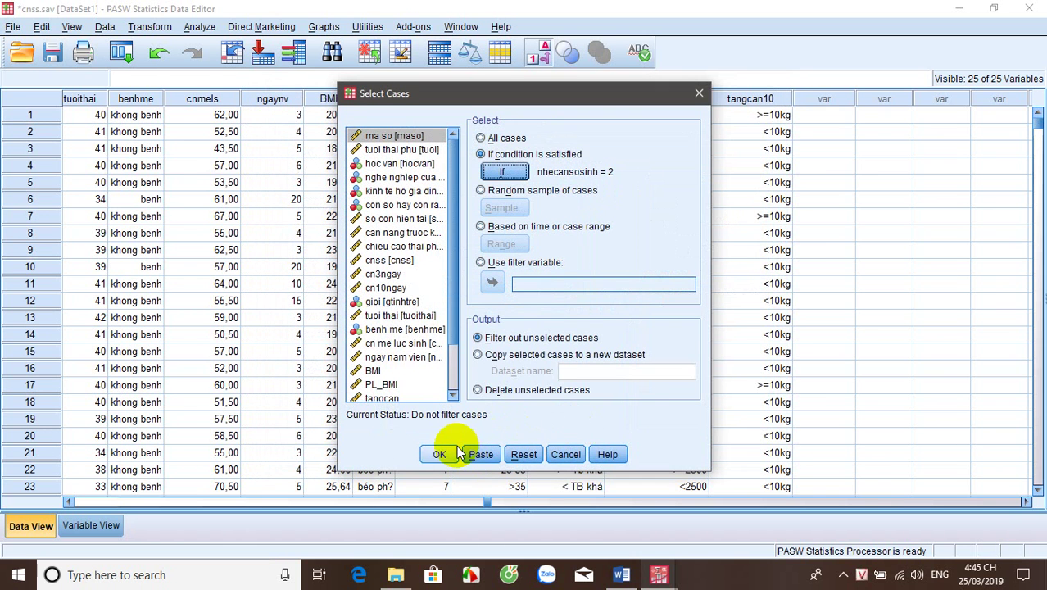
left_click(442, 456)
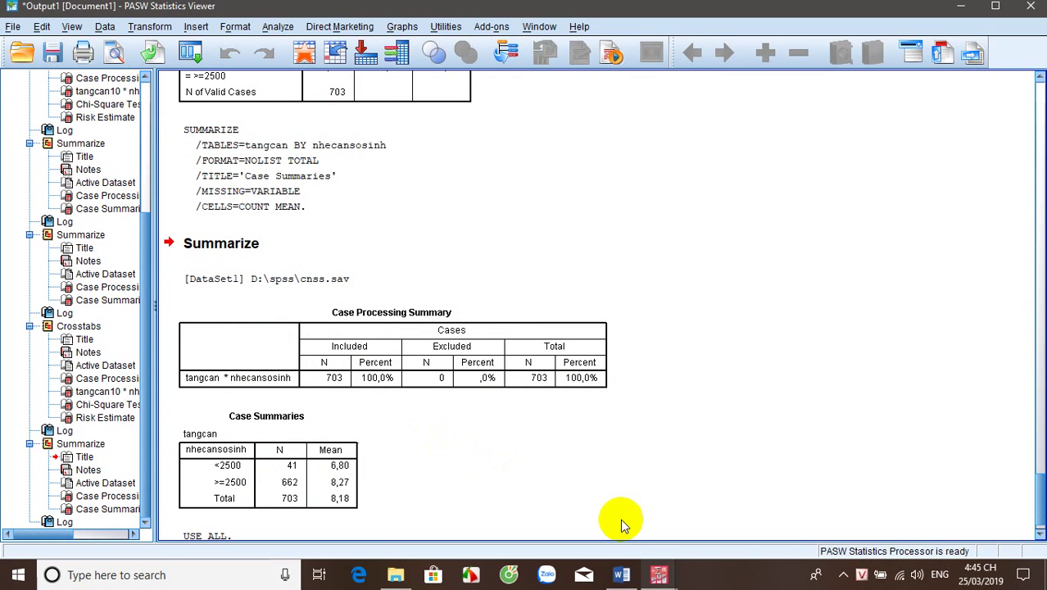
- Reset the Case Summaries setup for the filtered cnss.sav data and add only tangcan as the variable, without grouping
mouse_move(661, 577)
left_click(741, 508)
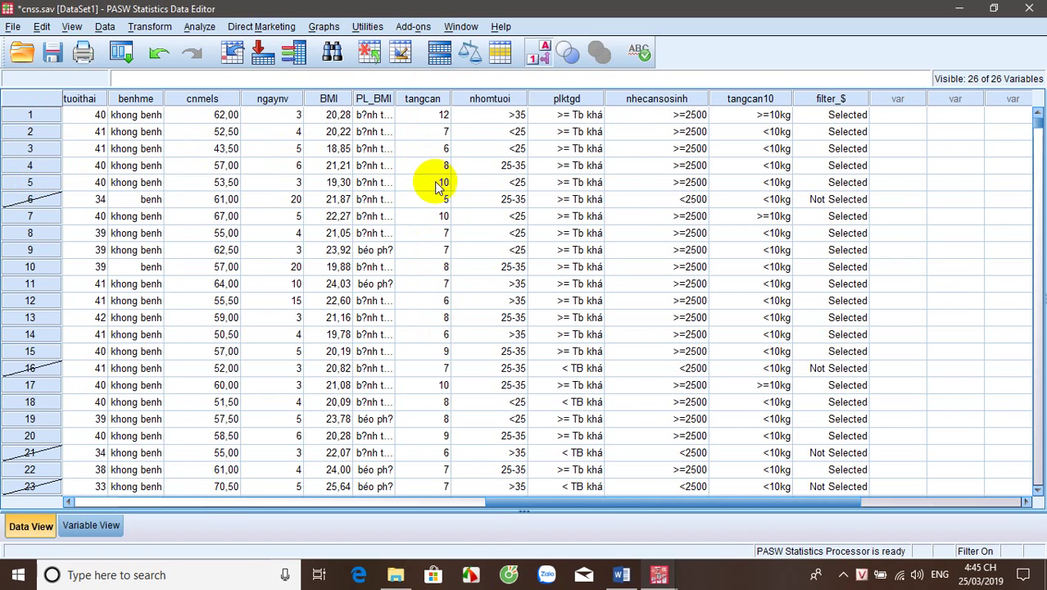
left_click(198, 28)
mouse_move(220, 51)
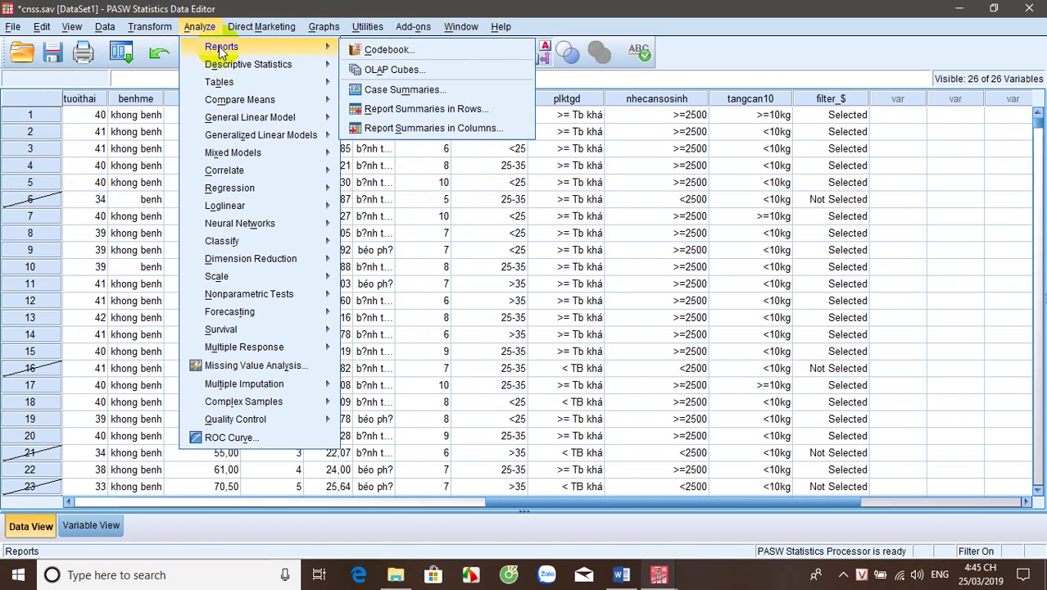
left_click(404, 89)
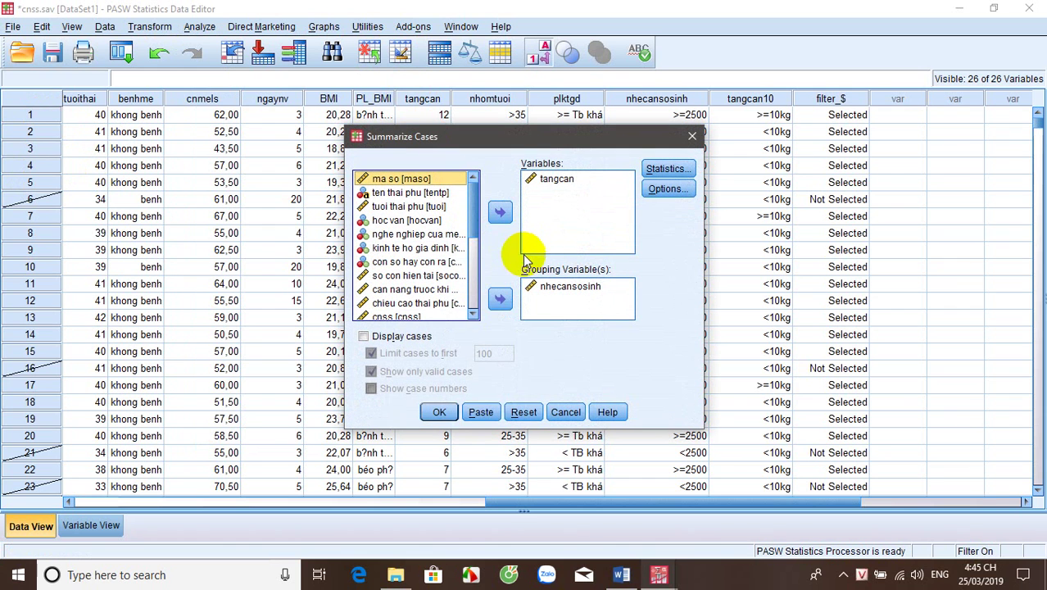
left_click(525, 414)
left_click_drag(474, 206, 476, 332)
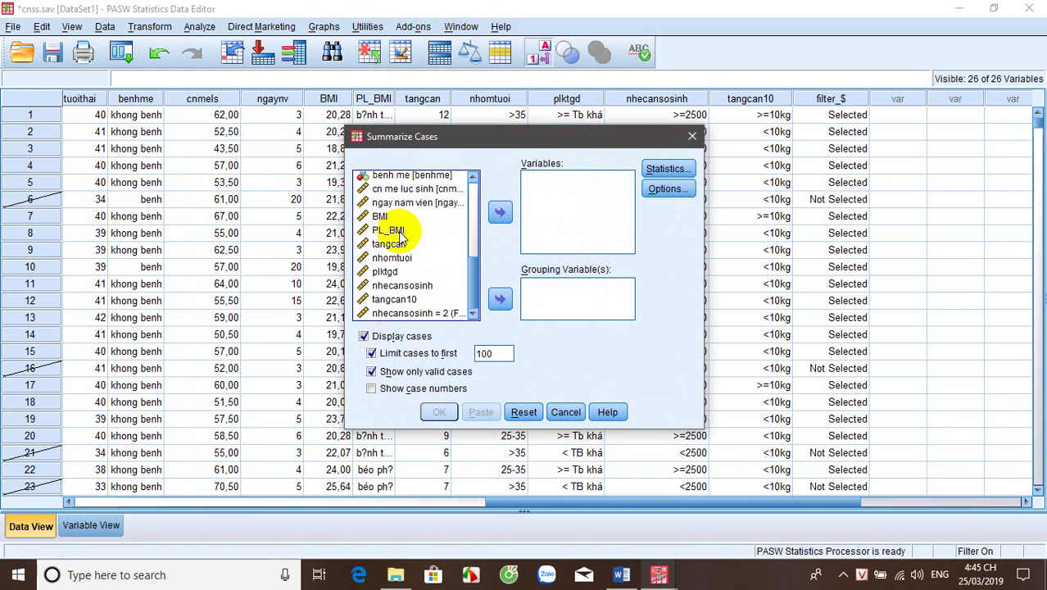
left_click(422, 246)
left_click(500, 212)
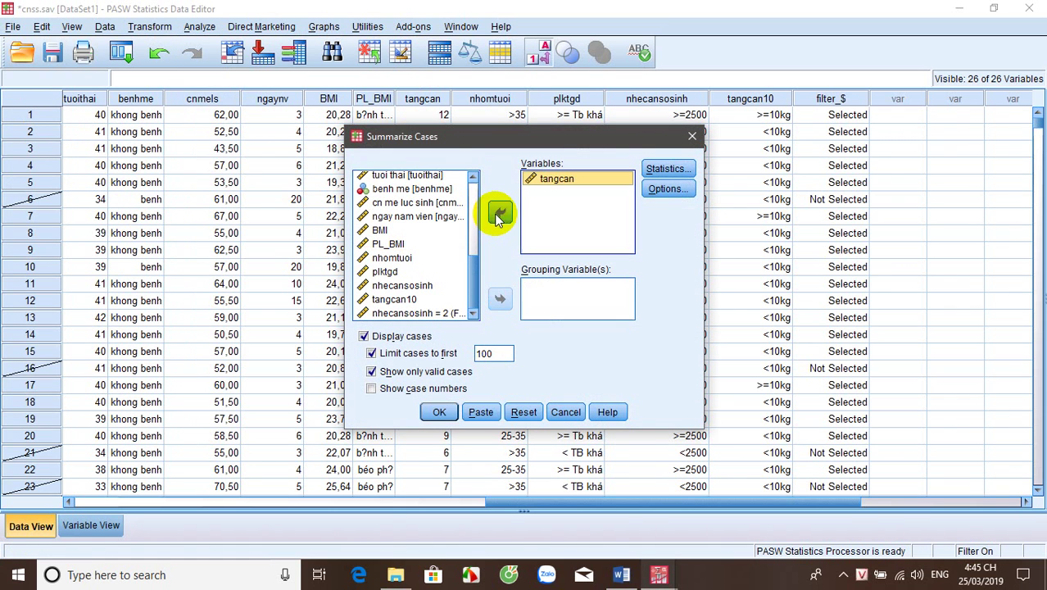
- Add Mean to the cell statistics, turn off the display of individual cases and run the ungrouped tangcan summary on the filtered data
left_click(668, 169)
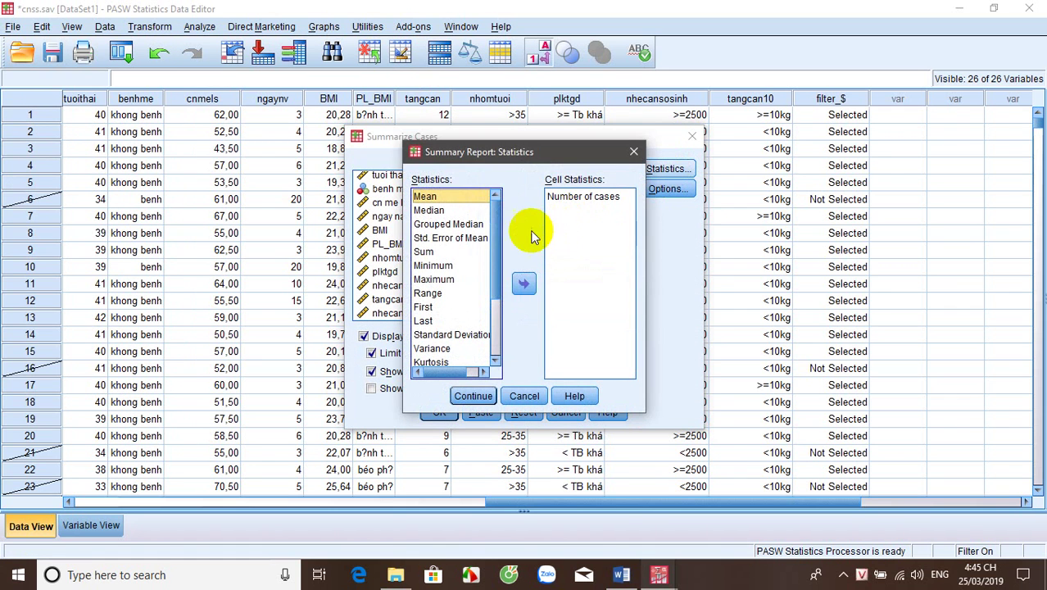
left_click(526, 285)
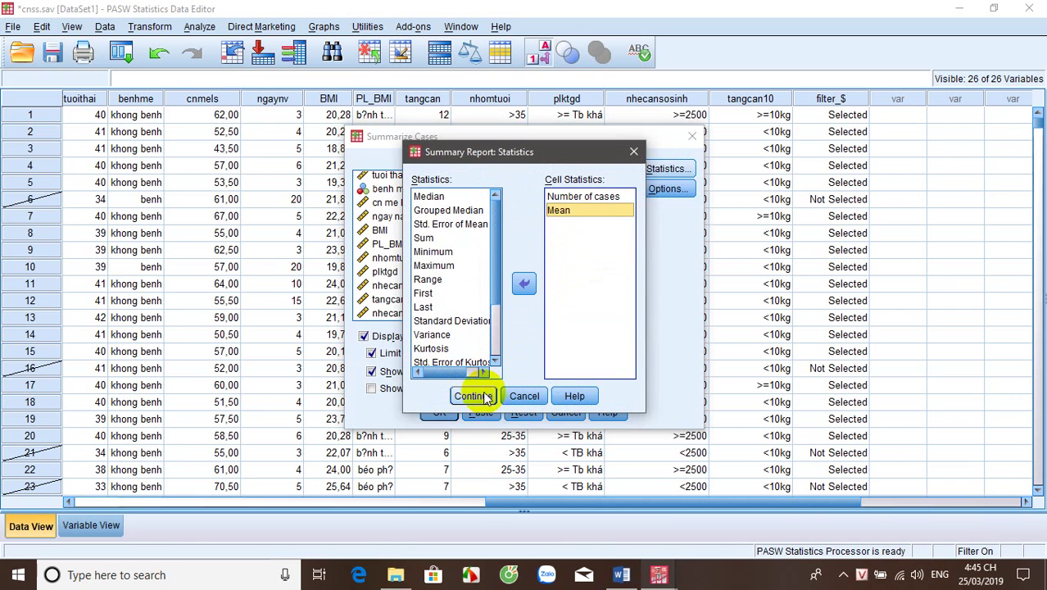
left_click(473, 396)
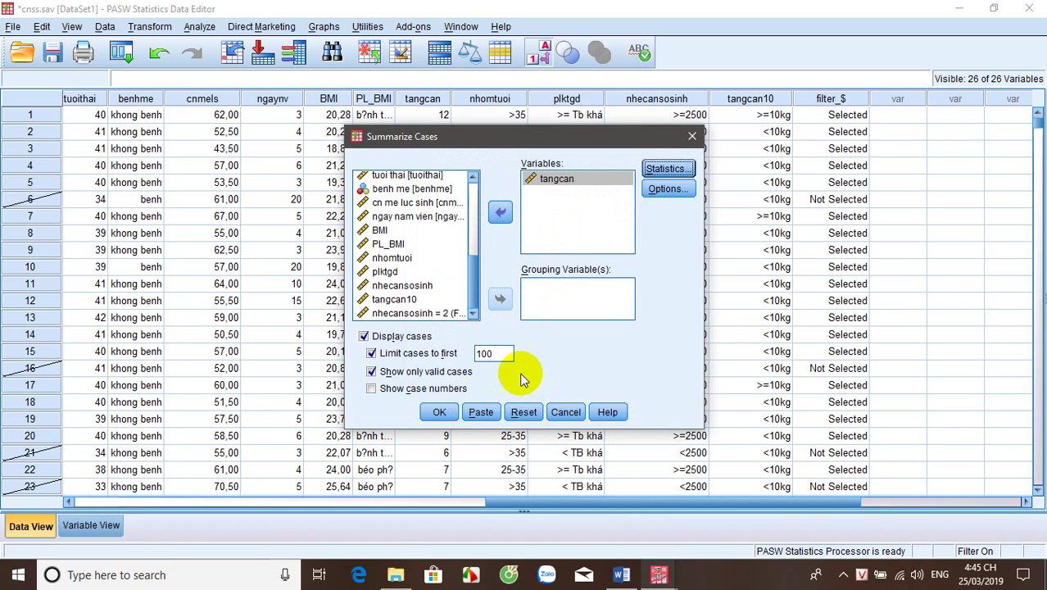
left_click(382, 336)
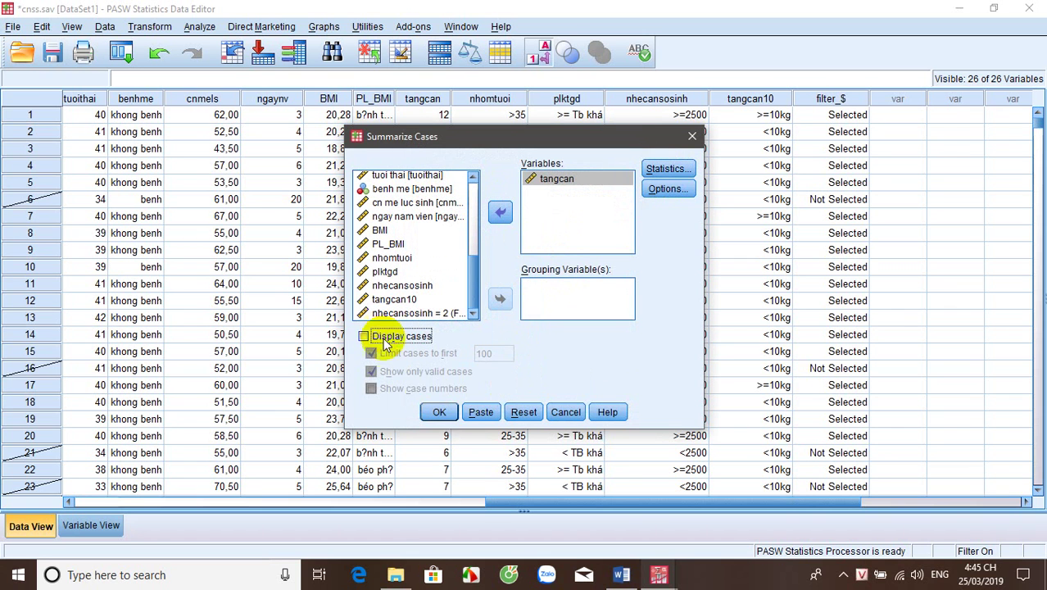
left_click(440, 412)
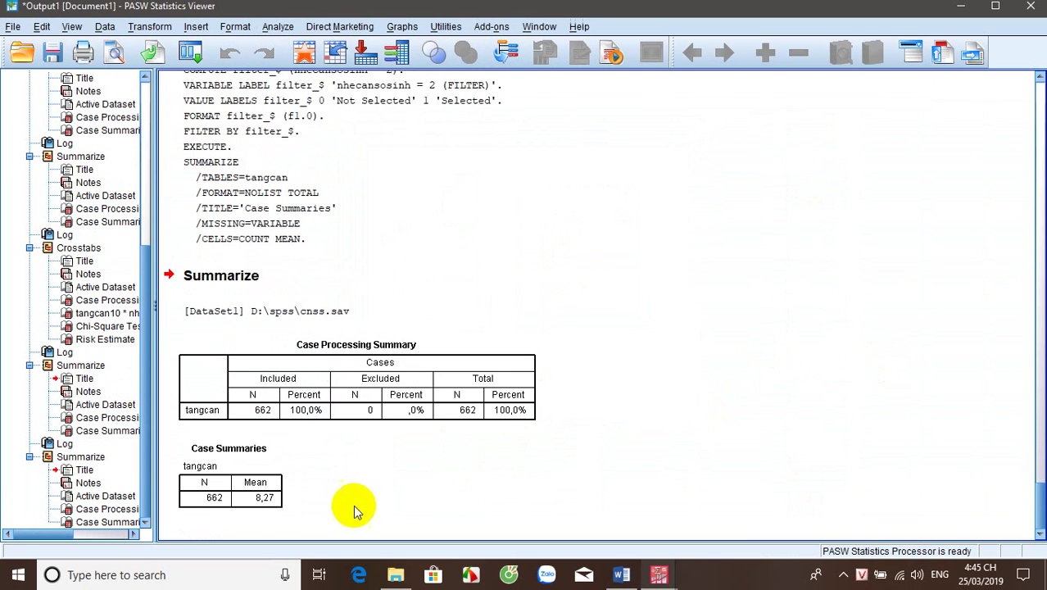
left_click(277, 496)
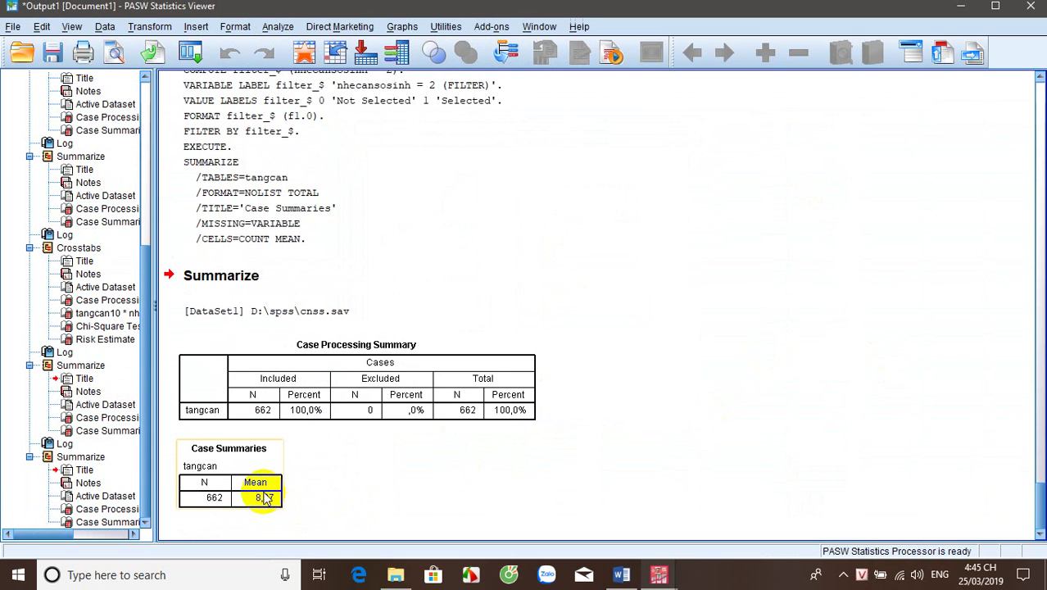
left_click(288, 507)
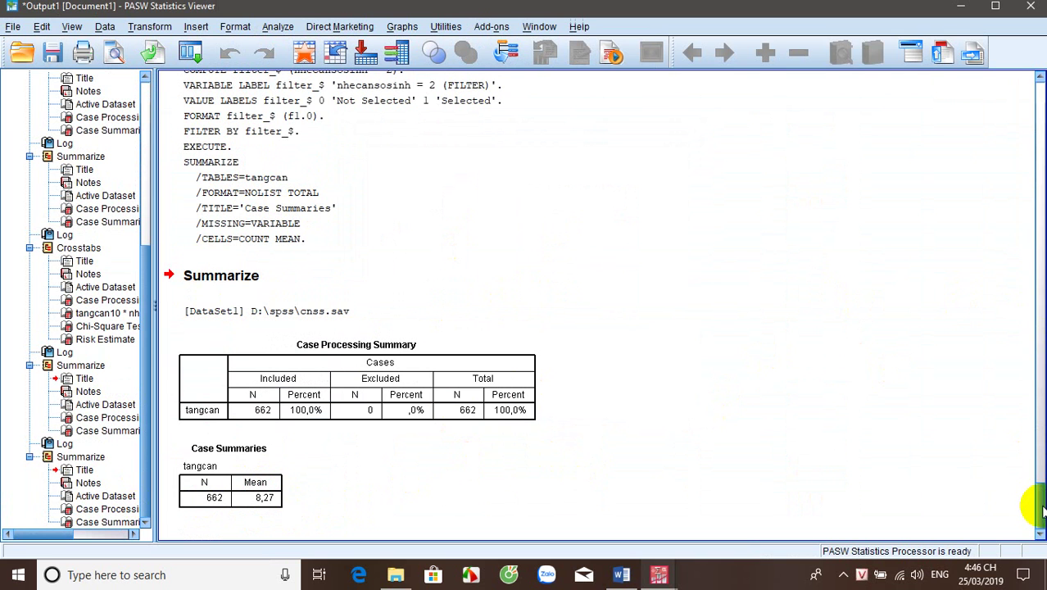
mouse_move(1040, 512)
left_mouse_down()
mouse_move(1041, 482)
mouse_move(1040, 516)
left_mouse_up()
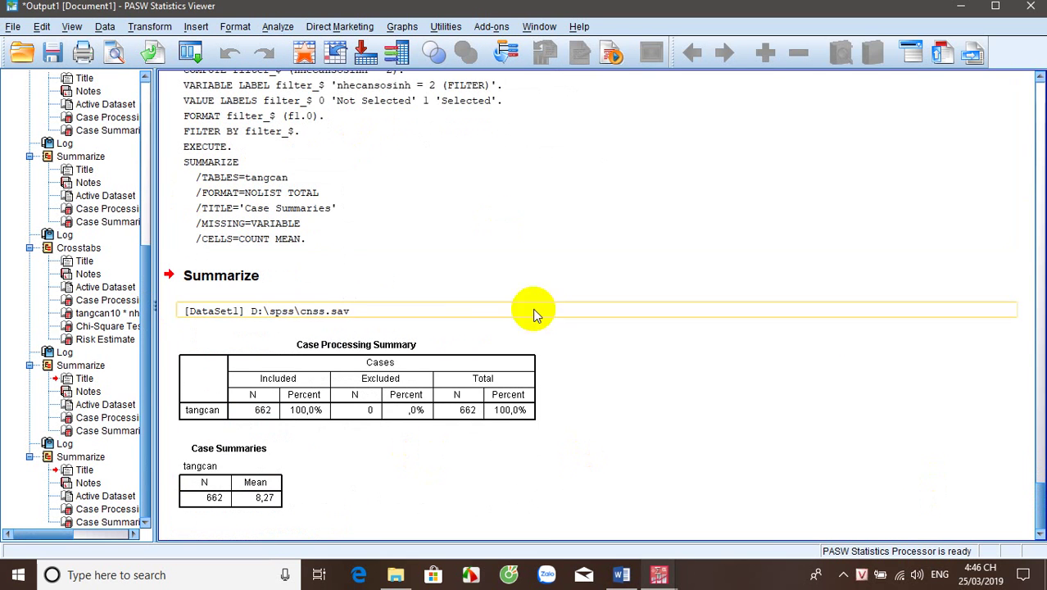